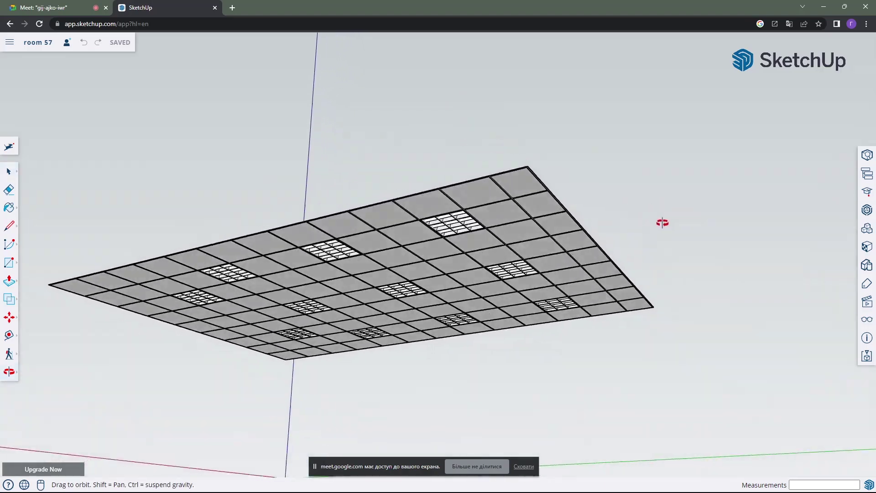
Hide the Light and ceilling tags in the Tags panel
{"action": "mouse_move", "coordinate": [658, 260]}
{"action": "middle_mouse_down"}
{"action": "mouse_move", "coordinate": [651, 203]}
{"action": "mouse_move", "coordinate": [596, 166]}
{"action": "mouse_move", "coordinate": [600, 138]}
{"action": "middle_mouse_up"}
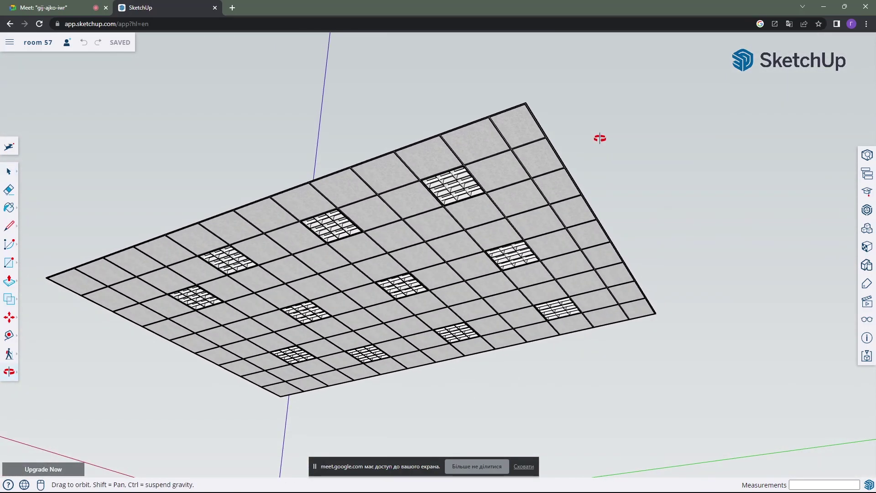
{"action": "mouse_move", "coordinate": [588, 178]}
{"action": "middle_mouse_down"}
{"action": "mouse_move", "coordinate": [604, 172]}
{"action": "mouse_move", "coordinate": [676, 192]}
{"action": "mouse_move", "coordinate": [689, 256]}
{"action": "mouse_move", "coordinate": [631, 213]}
{"action": "mouse_move", "coordinate": [649, 187]}
{"action": "mouse_move", "coordinate": [661, 187]}
{"action": "mouse_move", "coordinate": [659, 213]}
{"action": "middle_mouse_up"}
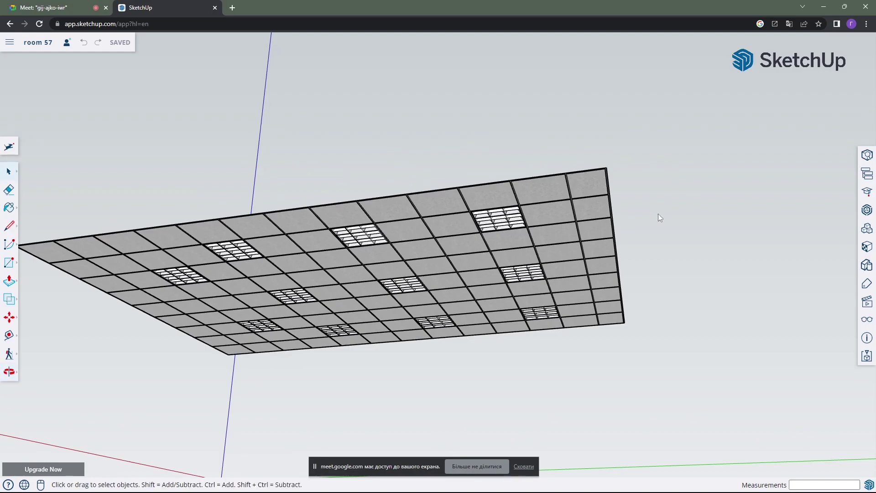
{"action": "left_click", "coordinate": [867, 286]}
{"action": "left_click", "coordinate": [749, 252]}
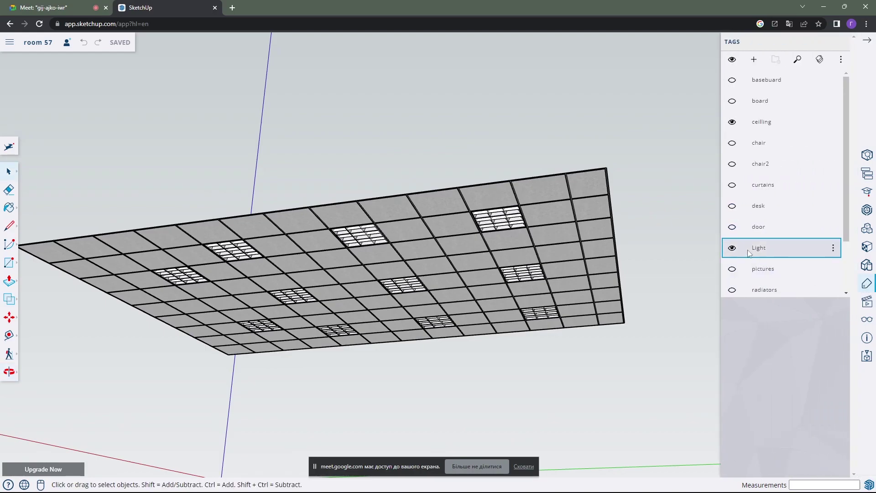
{"action": "left_click", "coordinate": [733, 249]}
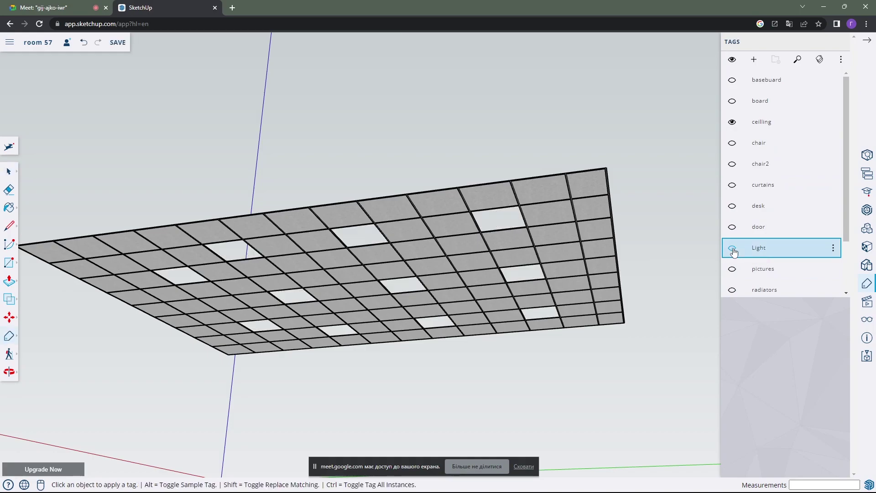
{"action": "left_click", "coordinate": [733, 122]}
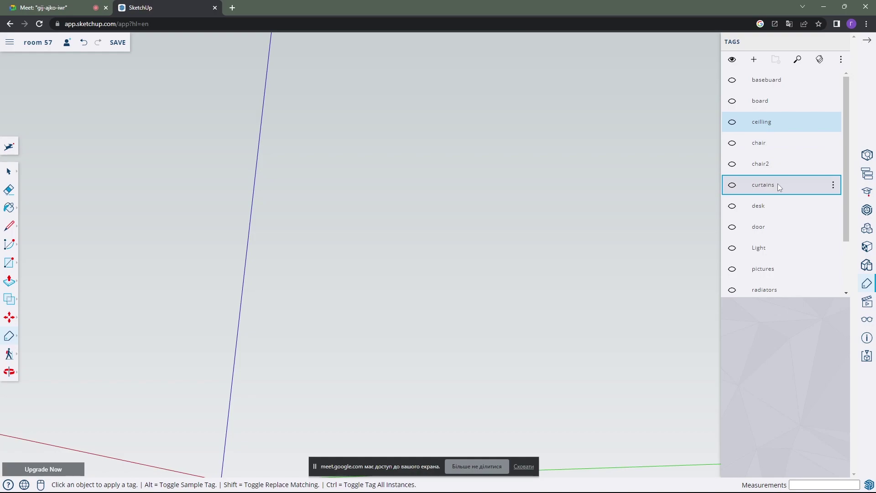
Show the room tag and orbit into the textured room
{"action": "scroll", "coordinate": [778, 183], "scroll_direction": "down", "scroll_amount": 3}
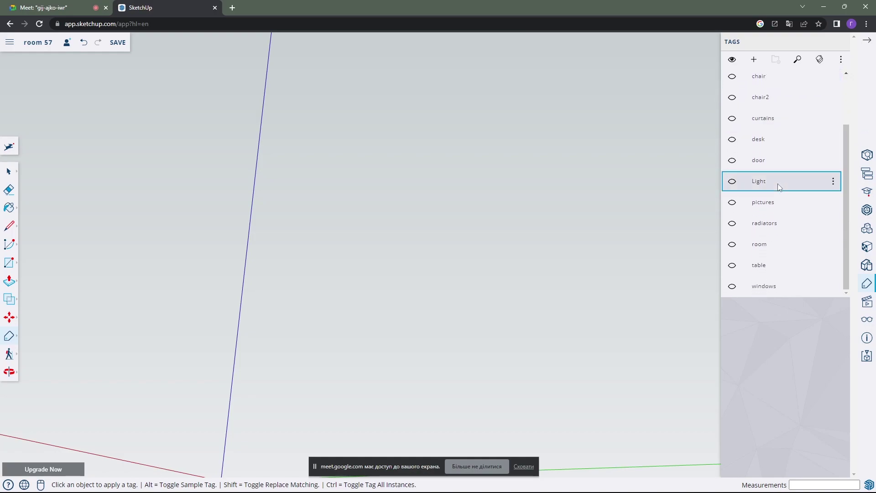
{"action": "left_click", "coordinate": [732, 244]}
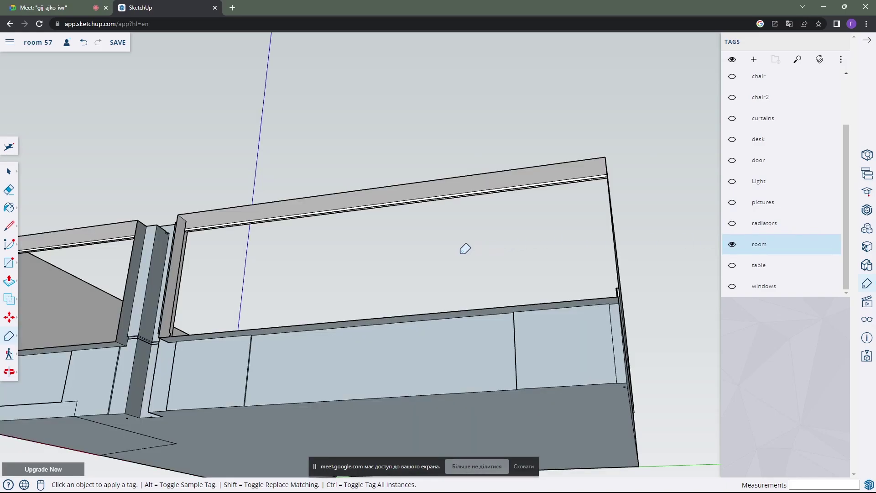
{"action": "mouse_move", "coordinate": [464, 246]}
{"action": "middle_mouse_down"}
{"action": "mouse_move", "coordinate": [491, 227]}
{"action": "mouse_move", "coordinate": [413, 371]}
{"action": "mouse_move", "coordinate": [438, 204]}
{"action": "mouse_move", "coordinate": [422, 273]}
{"action": "mouse_move", "coordinate": [479, 268]}
{"action": "middle_mouse_up"}
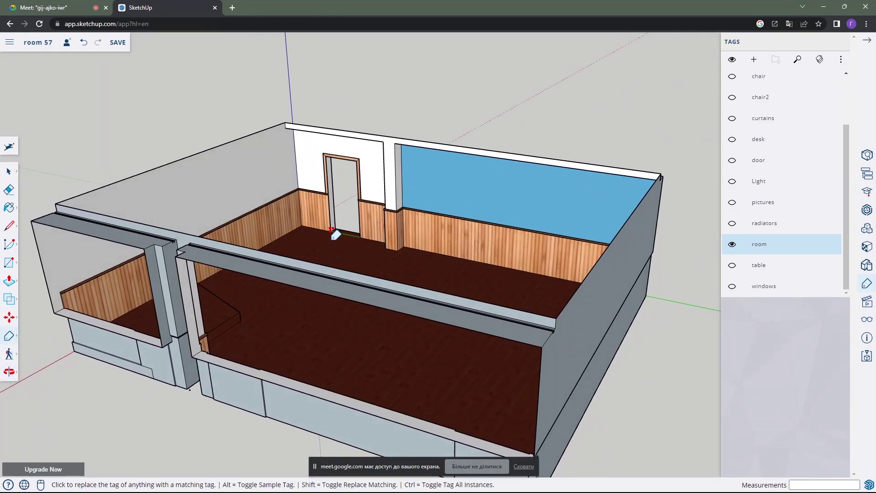
{"action": "mouse_move", "coordinate": [336, 234]}
{"action": "middle_mouse_down"}
{"action": "mouse_move", "coordinate": [368, 245]}
{"action": "mouse_move", "coordinate": [554, 250]}
{"action": "mouse_move", "coordinate": [571, 270]}
{"action": "mouse_move", "coordinate": [571, 250]}
{"action": "middle_mouse_up"}
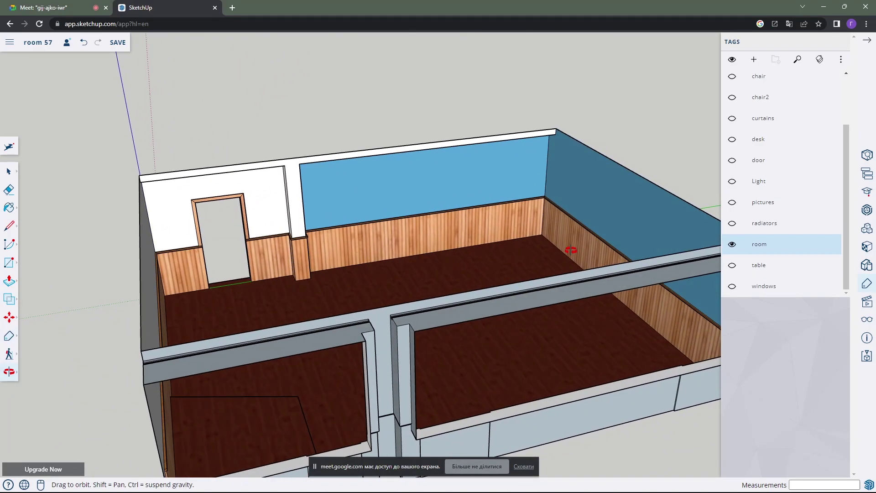
{"action": "mouse_move", "coordinate": [787, 42]}
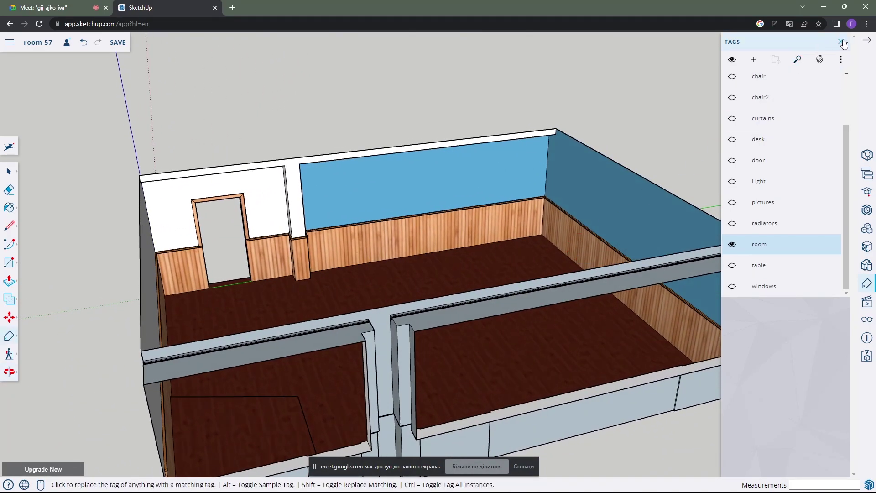
{"action": "left_click", "coordinate": [841, 42]}
{"action": "mouse_move", "coordinate": [468, 256]}
{"action": "middle_mouse_down"}
{"action": "mouse_move", "coordinate": [519, 234]}
{"action": "mouse_move", "coordinate": [552, 234]}
{"action": "mouse_move", "coordinate": [534, 277]}
{"action": "middle_mouse_up"}
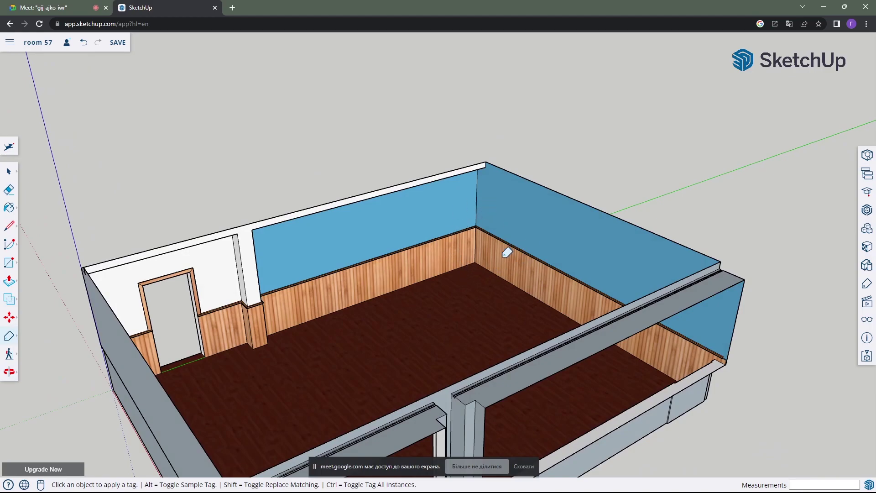
{"action": "mouse_move", "coordinate": [507, 253]}
{"action": "middle_mouse_down"}
{"action": "mouse_move", "coordinate": [495, 276]}
{"action": "mouse_move", "coordinate": [425, 280]}
{"action": "mouse_move", "coordinate": [383, 303]}
{"action": "mouse_move", "coordinate": [457, 321]}
{"action": "mouse_move", "coordinate": [513, 276]}
{"action": "mouse_move", "coordinate": [647, 292]}
{"action": "mouse_move", "coordinate": [497, 284]}
{"action": "mouse_move", "coordinate": [569, 278]}
{"action": "mouse_move", "coordinate": [438, 280]}
{"action": "mouse_move", "coordinate": [417, 249]}
{"action": "mouse_move", "coordinate": [481, 303]}
{"action": "mouse_move", "coordinate": [437, 336]}
{"action": "mouse_move", "coordinate": [455, 310]}
{"action": "middle_mouse_up"}
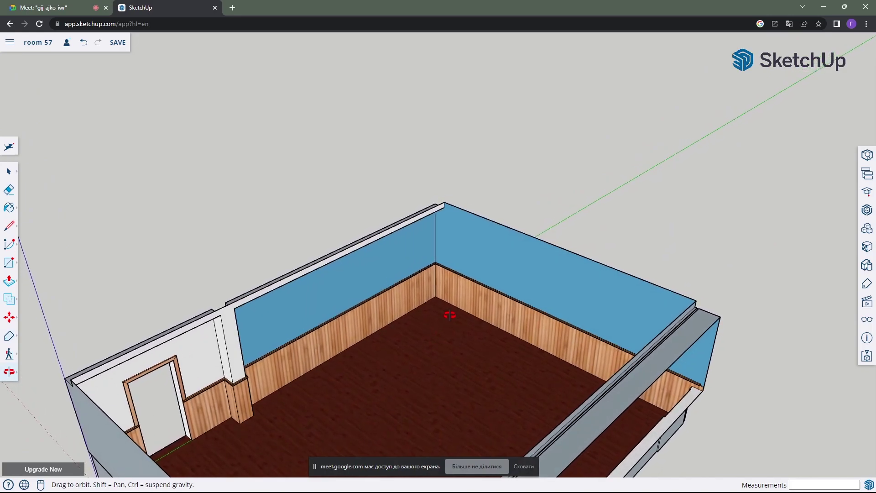
Select the whole room group
{"action": "left_click", "coordinate": [10, 176]}
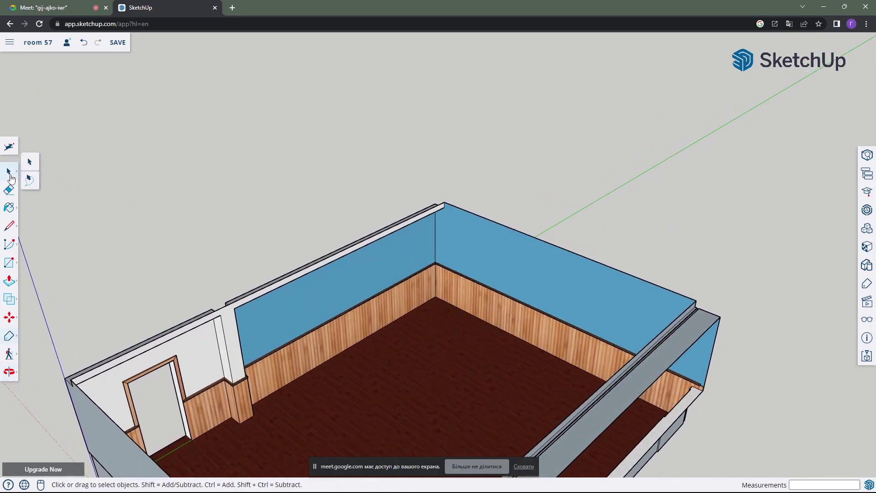
{"action": "left_click", "coordinate": [460, 259]}
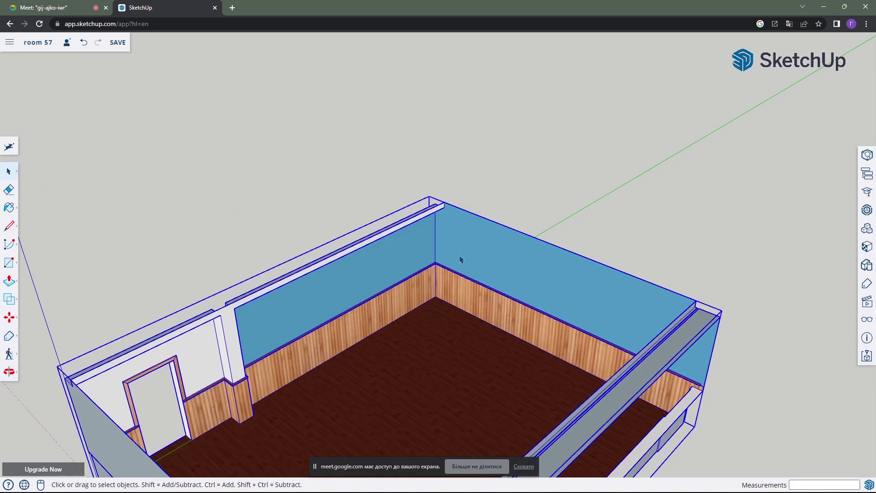
{"action": "mouse_move", "coordinate": [460, 259]}
{"action": "middle_mouse_down"}
{"action": "mouse_move", "coordinate": [547, 278]}
{"action": "mouse_move", "coordinate": [459, 283]}
{"action": "mouse_move", "coordinate": [448, 309]}
{"action": "mouse_move", "coordinate": [422, 255]}
{"action": "mouse_move", "coordinate": [430, 225]}
{"action": "mouse_move", "coordinate": [436, 302]}
{"action": "mouse_move", "coordinate": [452, 220]}
{"action": "mouse_move", "coordinate": [501, 377]}
{"action": "mouse_move", "coordinate": [450, 309]}
{"action": "mouse_move", "coordinate": [467, 348]}
{"action": "mouse_move", "coordinate": [481, 354]}
{"action": "middle_mouse_up"}
{"action": "scroll", "coordinate": [428, 249], "scroll_direction": "up", "scroll_amount": 3}
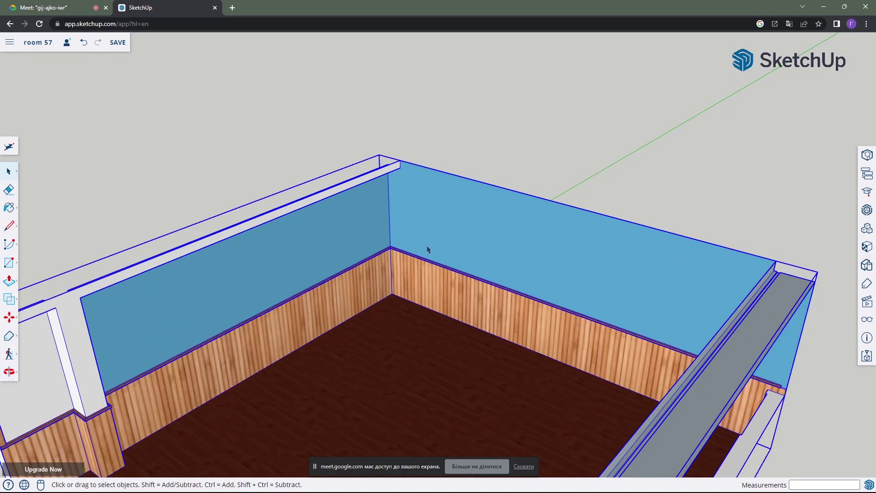
Zoom in close on the corner between the two blue walls
{"action": "mouse_move", "coordinate": [428, 249]}
{"action": "middle_mouse_down"}
{"action": "mouse_move", "coordinate": [420, 244]}
{"action": "mouse_move", "coordinate": [528, 244]}
{"action": "mouse_move", "coordinate": [471, 247]}
{"action": "mouse_move", "coordinate": [485, 239]}
{"action": "mouse_move", "coordinate": [478, 247]}
{"action": "mouse_move", "coordinate": [513, 270]}
{"action": "middle_mouse_up"}
{"action": "scroll", "coordinate": [511, 269], "scroll_direction": "up", "scroll_amount": 2}
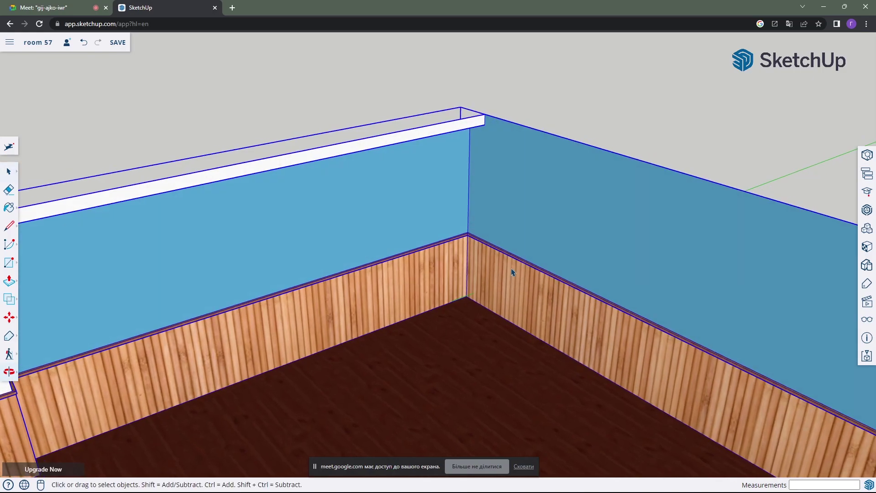
{"action": "scroll", "coordinate": [497, 228], "scroll_direction": "up", "scroll_amount": 2}
{"action": "middle_click_drag", "start_coordinate": [498, 229], "coordinate": [522, 261]}
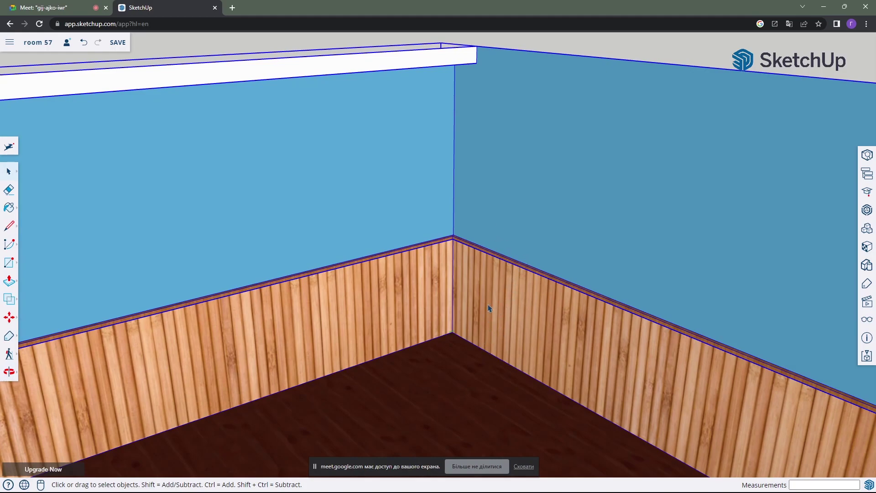
{"action": "mouse_move", "coordinate": [488, 308]}
{"action": "middle_mouse_down"}
{"action": "mouse_move", "coordinate": [504, 307]}
{"action": "mouse_move", "coordinate": [479, 282]}
{"action": "mouse_move", "coordinate": [494, 323]}
{"action": "middle_mouse_up"}
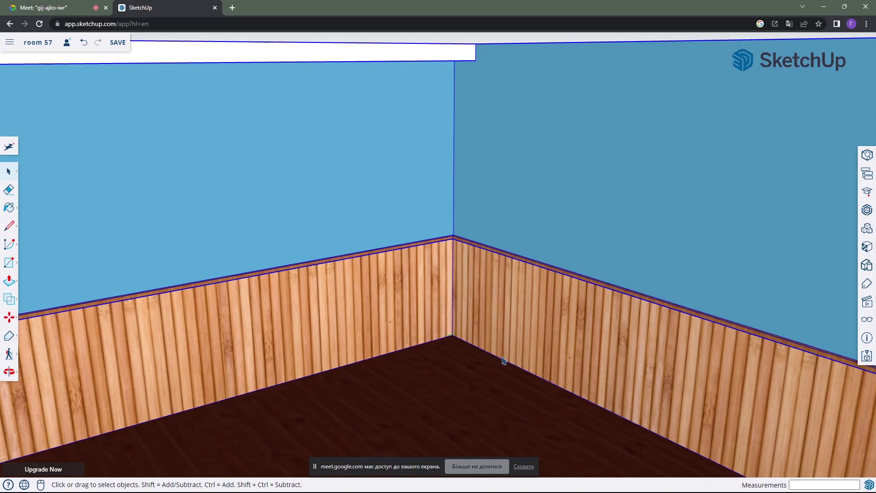
{"action": "mouse_move", "coordinate": [503, 342]}
{"action": "middle_mouse_down"}
{"action": "mouse_move", "coordinate": [505, 251]}
{"action": "mouse_move", "coordinate": [517, 264]}
{"action": "middle_mouse_up"}
{"action": "scroll", "coordinate": [507, 251], "scroll_direction": "up", "scroll_amount": 1}
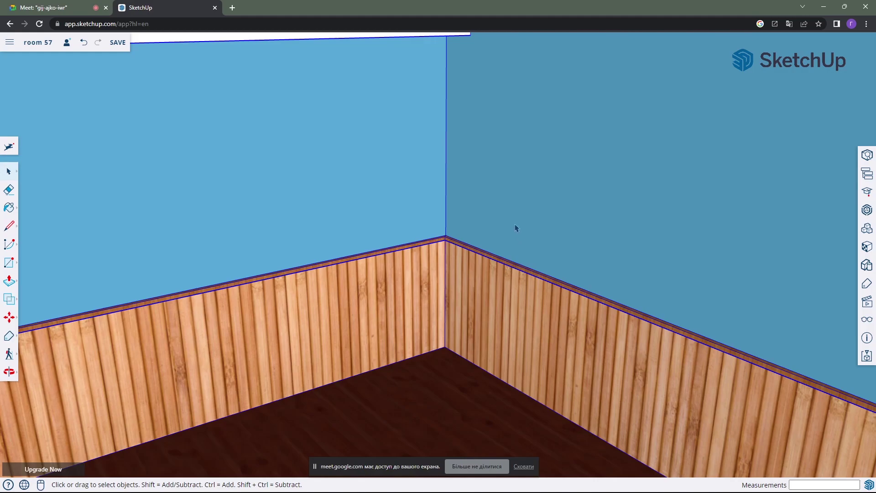
{"action": "middle_click_drag", "start_coordinate": [515, 272], "coordinate": [551, 288]}
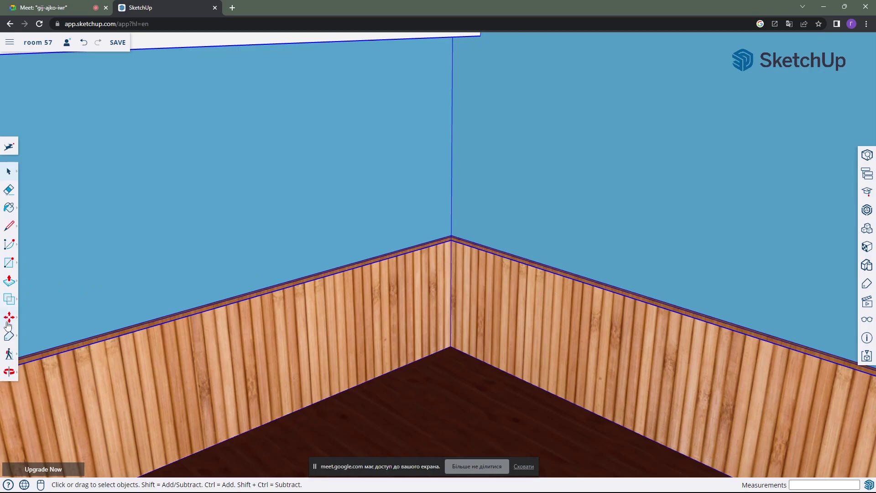
Place a horizontal guide 0.5 m above the wainscoting's top edge on the right wall
{"action": "left_click", "coordinate": [10, 338]}
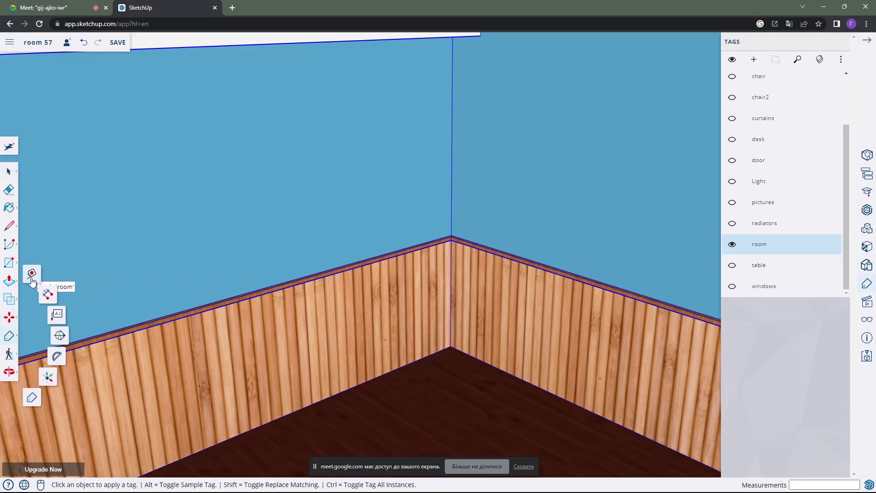
{"action": "left_click", "coordinate": [33, 283]}
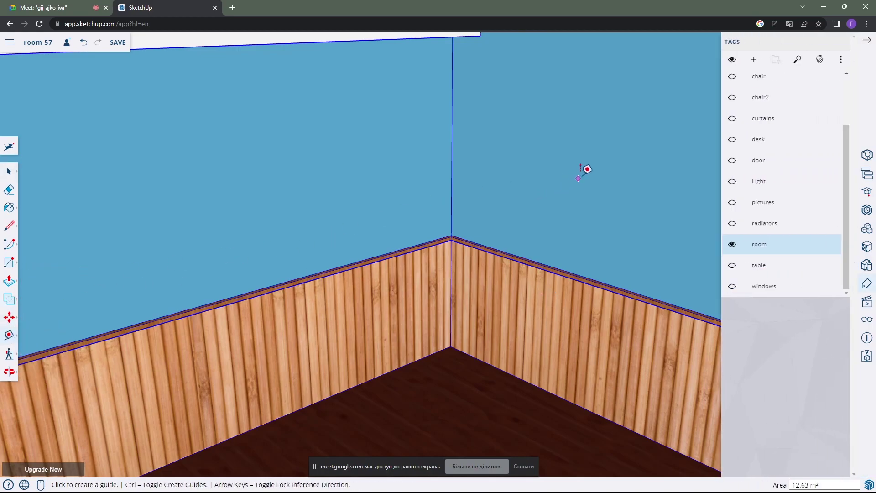
{"action": "left_click", "coordinate": [842, 44]}
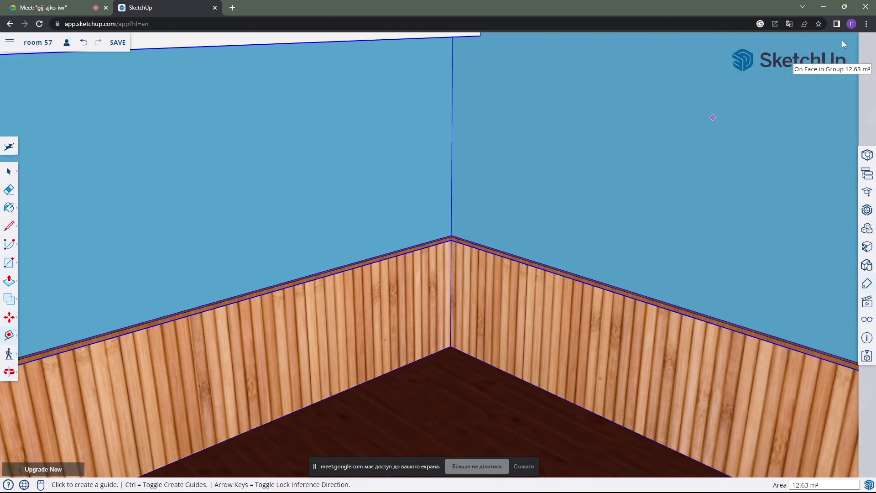
{"action": "mouse_move", "coordinate": [584, 222]}
{"action": "middle_mouse_down"}
{"action": "mouse_move", "coordinate": [572, 209]}
{"action": "mouse_move", "coordinate": [529, 215]}
{"action": "mouse_move", "coordinate": [505, 249]}
{"action": "mouse_move", "coordinate": [507, 233]}
{"action": "mouse_move", "coordinate": [481, 248]}
{"action": "mouse_move", "coordinate": [479, 269]}
{"action": "middle_mouse_up"}
{"action": "scroll", "coordinate": [529, 216], "scroll_direction": "up", "scroll_amount": 2}
{"action": "scroll", "coordinate": [542, 227], "scroll_direction": "up", "scroll_amount": 1}
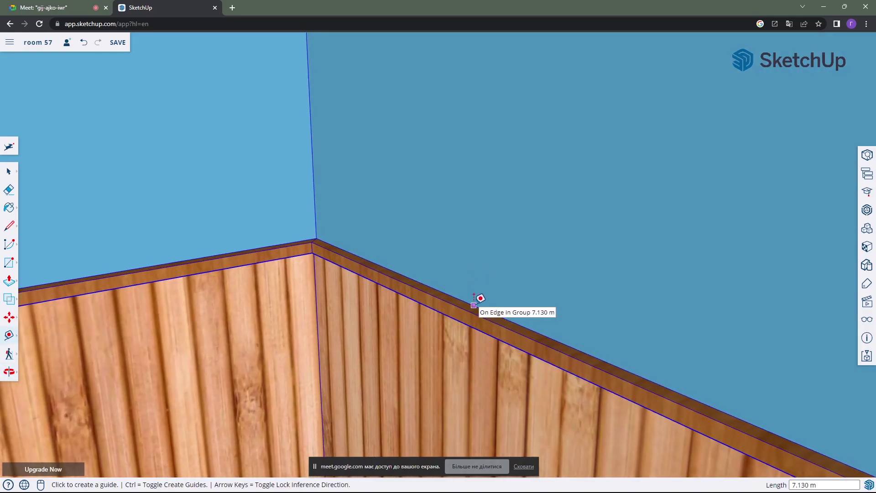
{"action": "left_click", "coordinate": [474, 305]}
{"action": "type", "text": "0.5"}
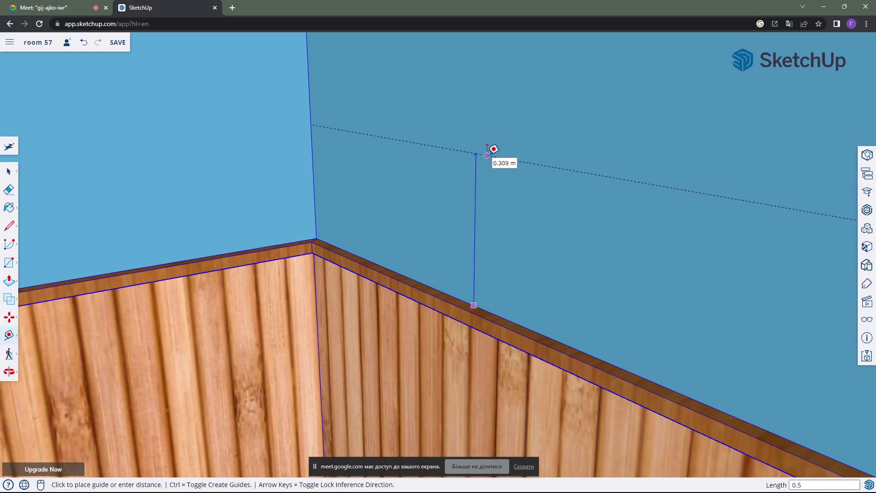
{"action": "left_click", "coordinate": [487, 147]}
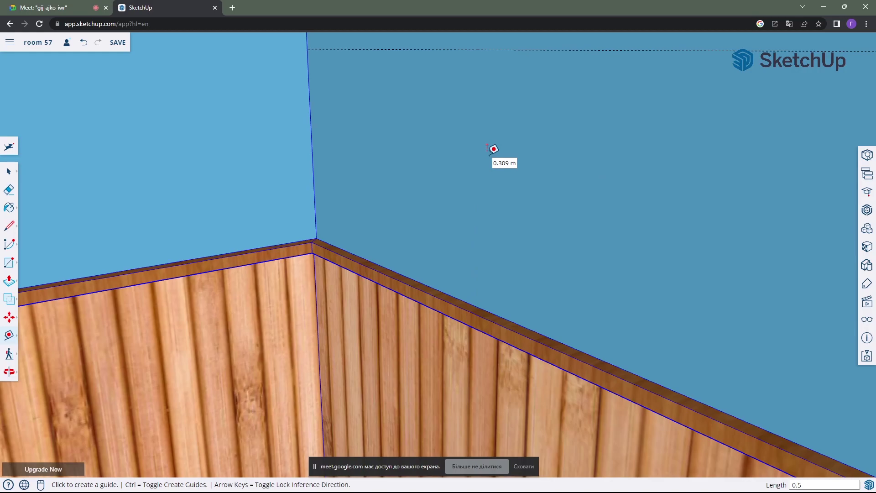
Orbit to inspect the new guide line on the blue wall
{"action": "scroll", "coordinate": [487, 146], "scroll_direction": "down", "scroll_amount": 3}
{"action": "scroll", "coordinate": [486, 137], "scroll_direction": "down", "scroll_amount": 2}
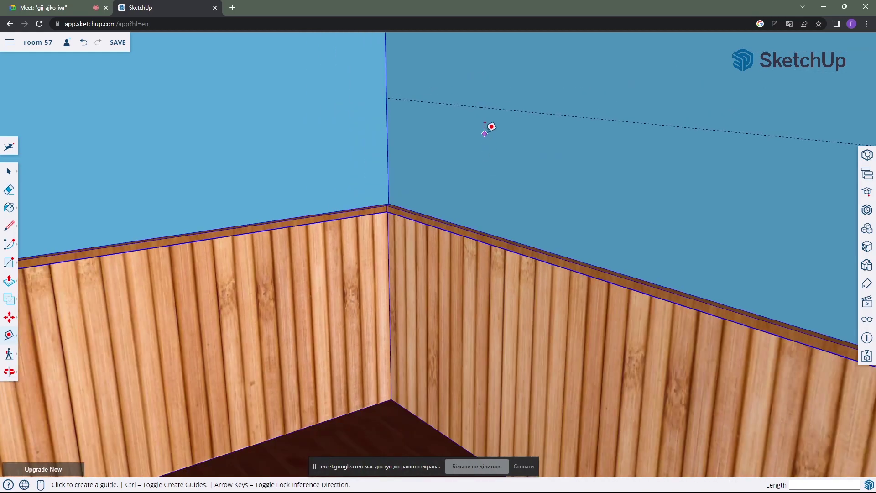
{"action": "mouse_move", "coordinate": [485, 131]}
{"action": "middle_mouse_down"}
{"action": "mouse_move", "coordinate": [415, 176]}
{"action": "mouse_move", "coordinate": [487, 215]}
{"action": "middle_mouse_up"}
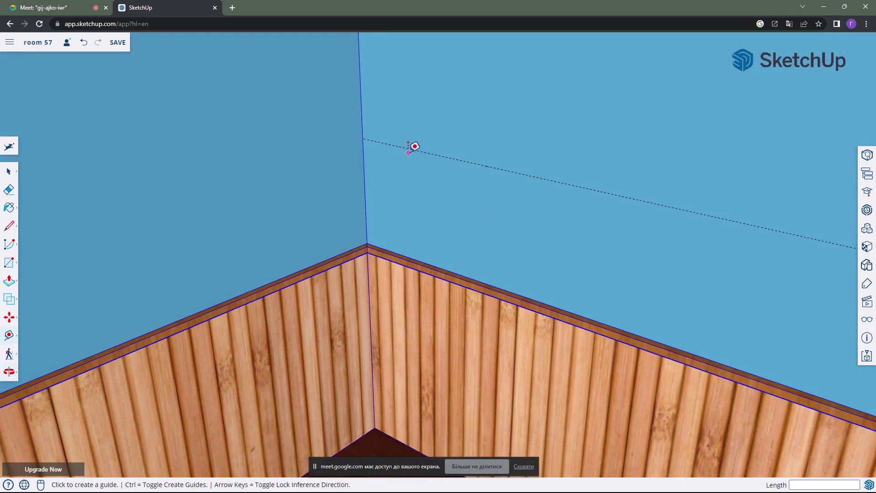
{"action": "mouse_move", "coordinate": [415, 146]}
{"action": "middle_mouse_down"}
{"action": "mouse_move", "coordinate": [403, 160]}
{"action": "mouse_move", "coordinate": [483, 200]}
{"action": "mouse_move", "coordinate": [499, 231]}
{"action": "mouse_move", "coordinate": [452, 207]}
{"action": "mouse_move", "coordinate": [487, 215]}
{"action": "mouse_move", "coordinate": [461, 179]}
{"action": "middle_mouse_up"}
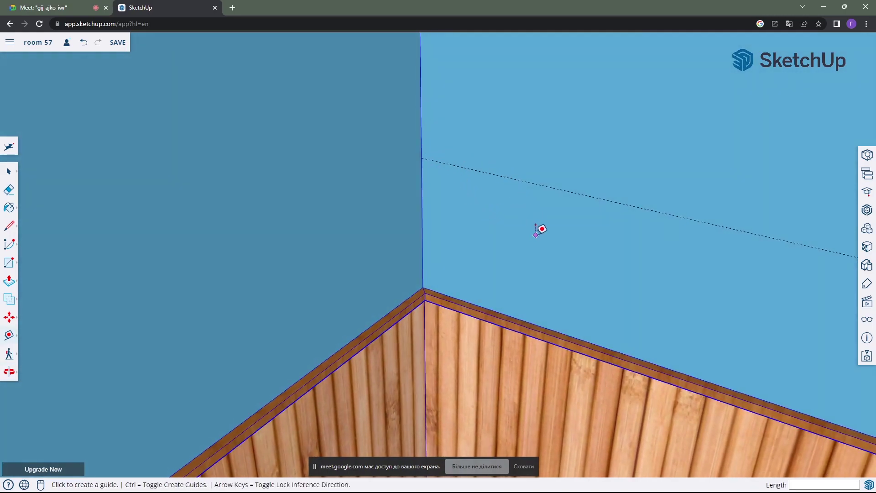
{"action": "mouse_move", "coordinate": [540, 228]}
{"action": "middle_mouse_down"}
{"action": "mouse_move", "coordinate": [475, 248]}
{"action": "mouse_move", "coordinate": [545, 226]}
{"action": "middle_mouse_up"}
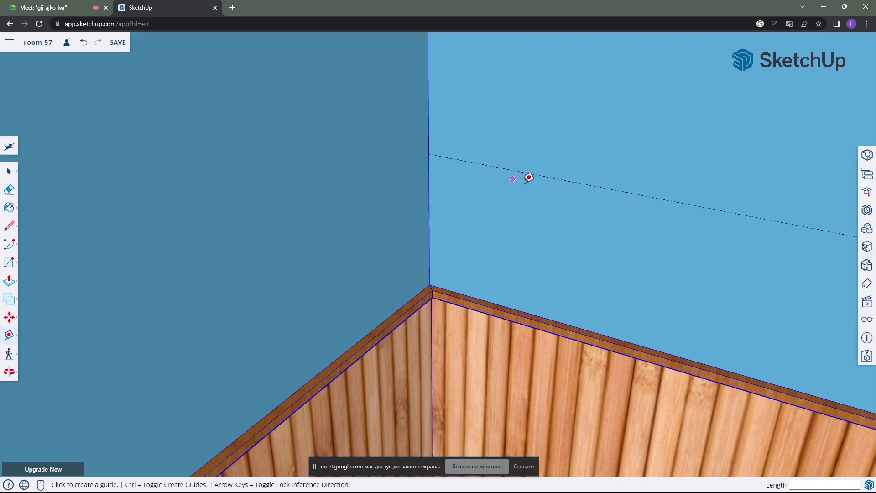
{"action": "mouse_move", "coordinate": [572, 230]}
{"action": "middle_mouse_down"}
{"action": "mouse_move", "coordinate": [497, 230]}
{"action": "mouse_move", "coordinate": [520, 249]}
{"action": "middle_mouse_up"}
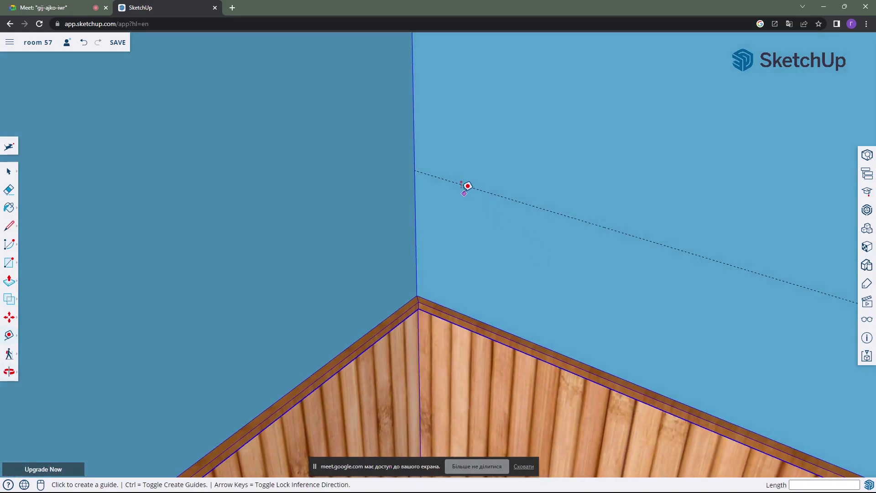
{"action": "mouse_move", "coordinate": [465, 186]}
{"action": "middle_mouse_down"}
{"action": "mouse_move", "coordinate": [451, 228]}
{"action": "mouse_move", "coordinate": [464, 227]}
{"action": "middle_mouse_up"}
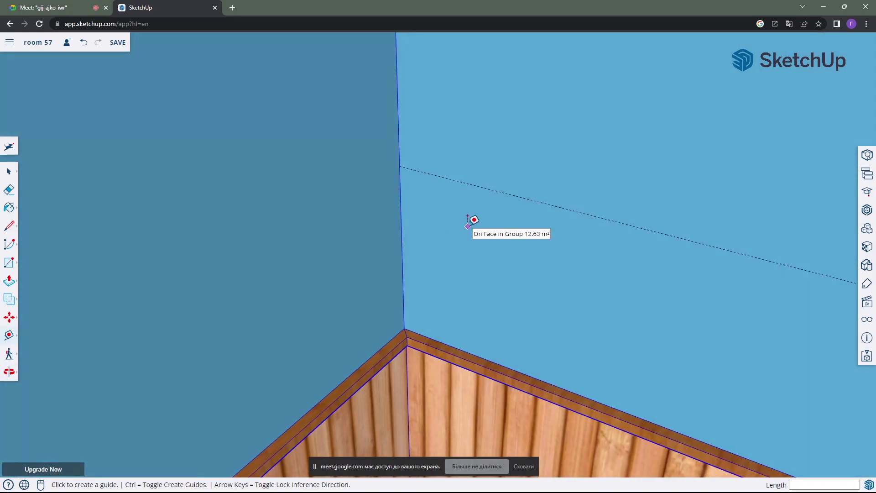
Start a 0.85 by 0.65 m rectangle from the wall-corner point at ceiling height
{"action": "left_click", "coordinate": [10, 264]}
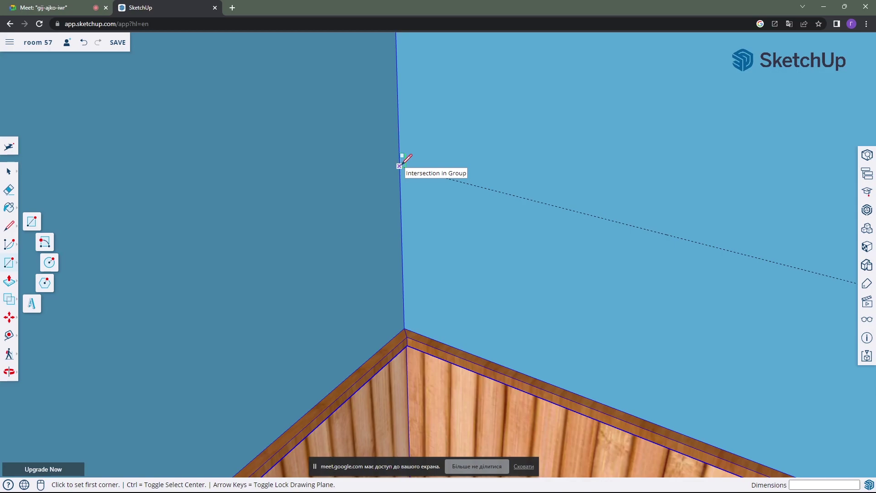
{"action": "left_click", "coordinate": [399, 166]}
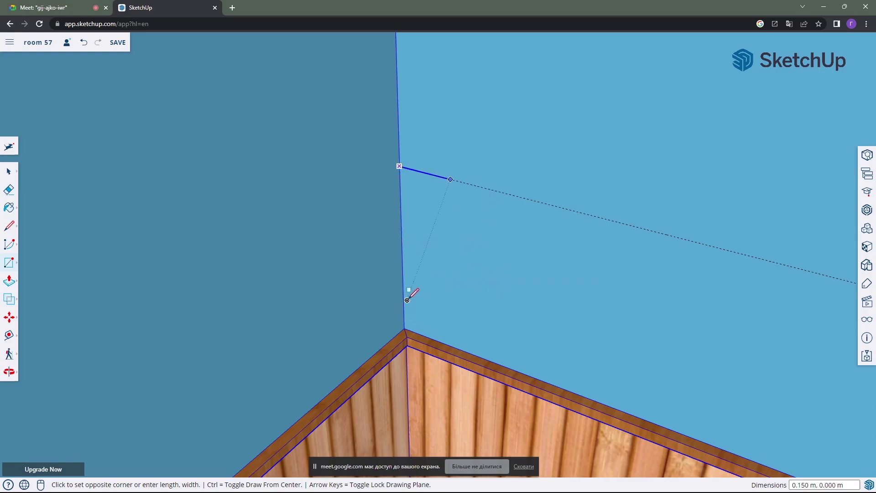
{"action": "mouse_move", "coordinate": [407, 300]}
{"action": "middle_mouse_down"}
{"action": "mouse_move", "coordinate": [570, 319]}
{"action": "mouse_move", "coordinate": [569, 288]}
{"action": "mouse_move", "coordinate": [402, 244]}
{"action": "middle_mouse_up"}
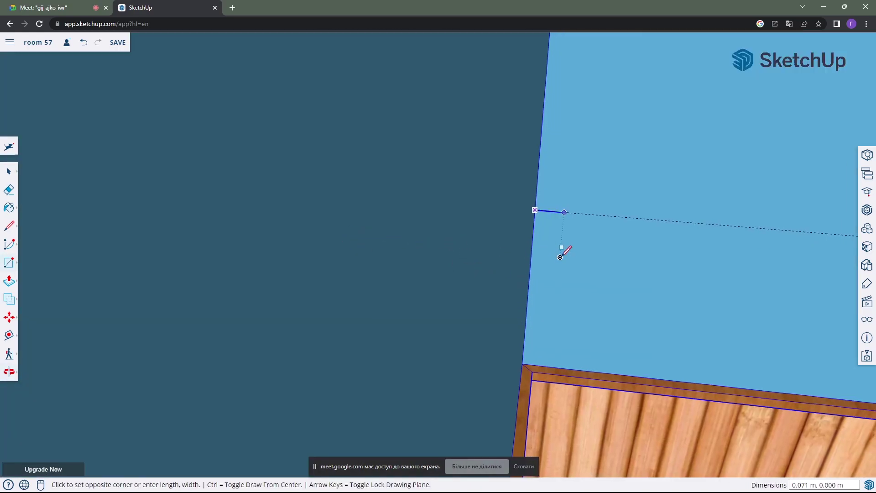
{"action": "middle_click_drag", "start_coordinate": [561, 251], "coordinate": [436, 261]}
{"action": "mouse_move", "coordinate": [441, 301]}
{"action": "middle_mouse_down"}
{"action": "mouse_move", "coordinate": [505, 268]}
{"action": "mouse_move", "coordinate": [335, 256]}
{"action": "mouse_move", "coordinate": [268, 309]}
{"action": "mouse_move", "coordinate": [383, 251]}
{"action": "mouse_move", "coordinate": [300, 259]}
{"action": "mouse_move", "coordinate": [262, 254]}
{"action": "mouse_move", "coordinate": [245, 239]}
{"action": "mouse_move", "coordinate": [303, 235]}
{"action": "mouse_move", "coordinate": [334, 259]}
{"action": "middle_mouse_up"}
{"action": "type", "text": "0.85,0.65"}
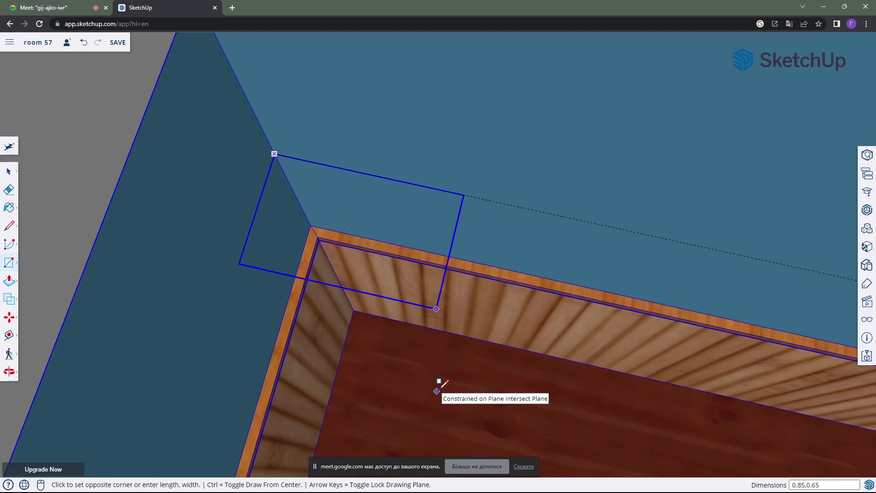
{"action": "key", "text": "Return"}
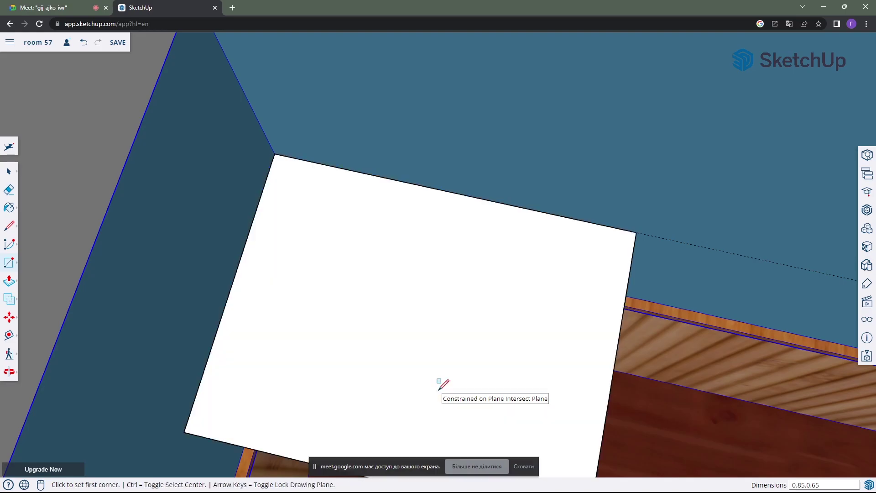
{"action": "mouse_move", "coordinate": [396, 227]}
{"action": "middle_mouse_down"}
{"action": "mouse_move", "coordinate": [342, 151]}
{"action": "mouse_move", "coordinate": [420, 239]}
{"action": "mouse_move", "coordinate": [362, 156]}
{"action": "mouse_move", "coordinate": [394, 194]}
{"action": "mouse_move", "coordinate": [391, 186]}
{"action": "mouse_move", "coordinate": [483, 190]}
{"action": "mouse_move", "coordinate": [473, 253]}
{"action": "mouse_move", "coordinate": [426, 241]}
{"action": "mouse_move", "coordinate": [415, 197]}
{"action": "mouse_move", "coordinate": [434, 223]}
{"action": "mouse_move", "coordinate": [439, 262]}
{"action": "mouse_move", "coordinate": [375, 202]}
{"action": "mouse_move", "coordinate": [417, 176]}
{"action": "mouse_move", "coordinate": [413, 133]}
{"action": "mouse_move", "coordinate": [391, 182]}
{"action": "mouse_move", "coordinate": [438, 117]}
{"action": "mouse_move", "coordinate": [466, 251]}
{"action": "mouse_move", "coordinate": [413, 176]}
{"action": "mouse_move", "coordinate": [441, 257]}
{"action": "mouse_move", "coordinate": [432, 264]}
{"action": "middle_mouse_up"}
{"action": "scroll", "coordinate": [425, 241], "scroll_direction": "up", "scroll_amount": 1}
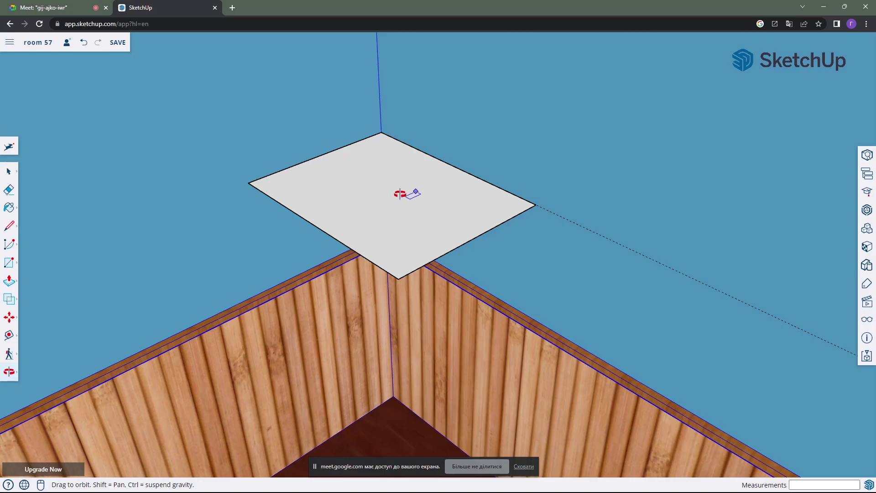
{"action": "middle_click_drag", "start_coordinate": [439, 219], "coordinate": [439, 221]}
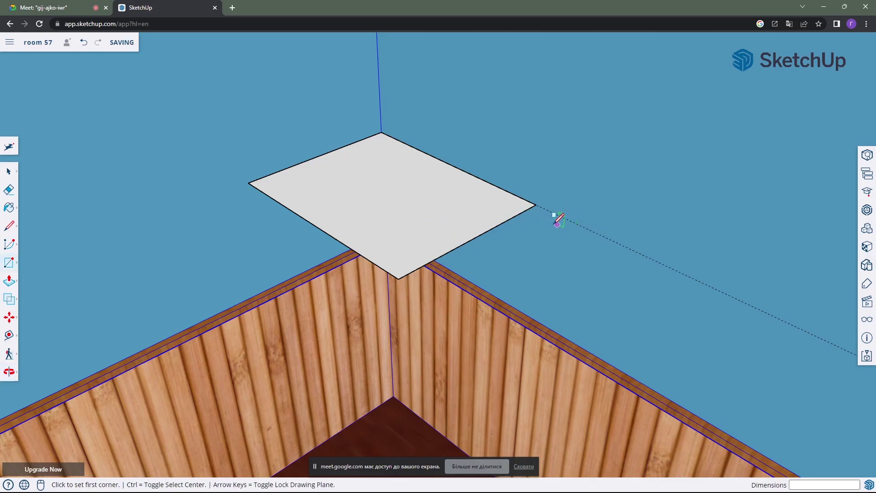
{"action": "left_click", "coordinate": [8, 195]}
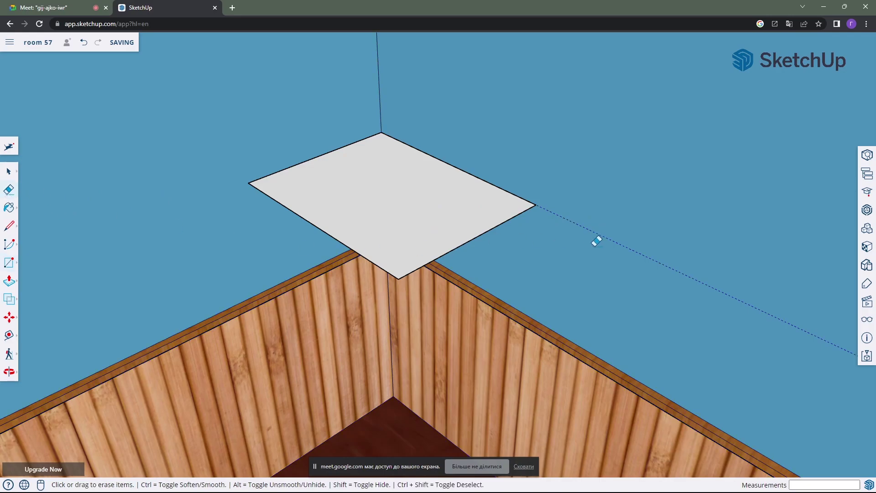
{"action": "mouse_move", "coordinate": [621, 251]}
{"action": "middle_mouse_down"}
{"action": "mouse_move", "coordinate": [549, 264]}
{"action": "mouse_move", "coordinate": [518, 191]}
{"action": "mouse_move", "coordinate": [524, 180]}
{"action": "mouse_move", "coordinate": [586, 172]}
{"action": "mouse_move", "coordinate": [592, 237]}
{"action": "middle_mouse_up"}
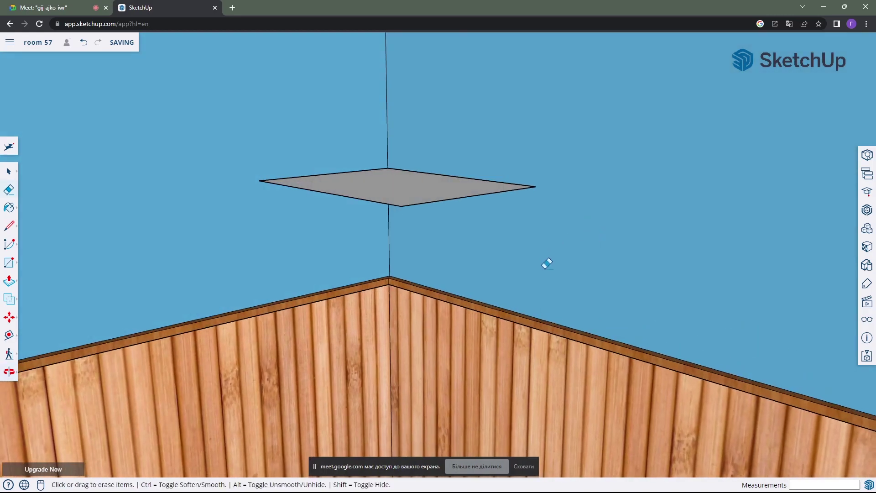
{"action": "mouse_move", "coordinate": [547, 263]}
{"action": "middle_mouse_down"}
{"action": "mouse_move", "coordinate": [530, 174]}
{"action": "mouse_move", "coordinate": [501, 219]}
{"action": "mouse_move", "coordinate": [479, 215]}
{"action": "mouse_move", "coordinate": [481, 190]}
{"action": "mouse_move", "coordinate": [418, 190]}
{"action": "mouse_move", "coordinate": [454, 195]}
{"action": "mouse_move", "coordinate": [453, 185]}
{"action": "mouse_move", "coordinate": [422, 199]}
{"action": "mouse_move", "coordinate": [438, 154]}
{"action": "middle_mouse_up"}
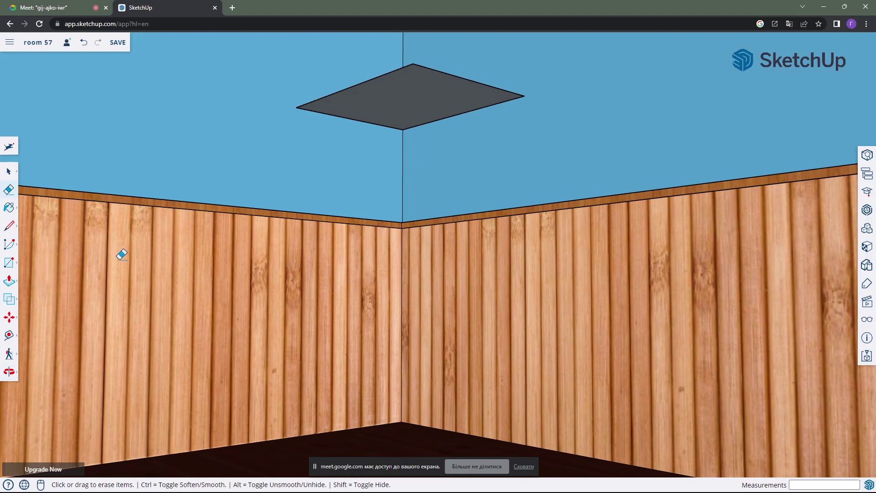
Push the ceiling rectangle down 1.530 m into a box near the floor
{"action": "left_click", "coordinate": [8, 284]}
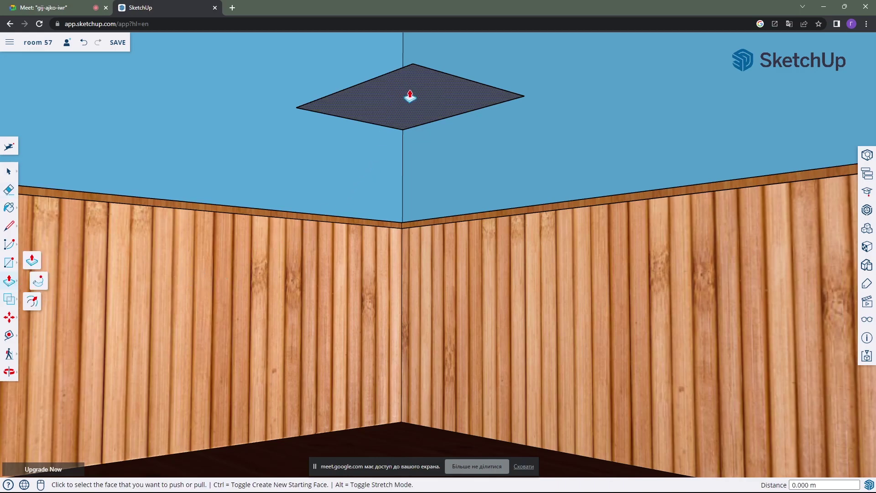
{"action": "left_click", "coordinate": [410, 96]}
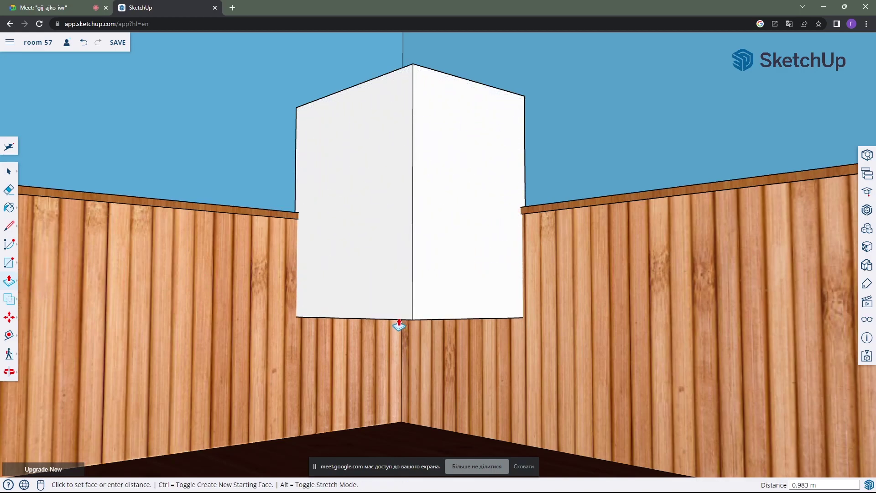
{"action": "mouse_move", "coordinate": [399, 325]}
{"action": "middle_mouse_down"}
{"action": "mouse_move", "coordinate": [401, 191]}
{"action": "mouse_move", "coordinate": [442, 137]}
{"action": "mouse_move", "coordinate": [378, 231]}
{"action": "mouse_move", "coordinate": [391, 244]}
{"action": "mouse_move", "coordinate": [386, 255]}
{"action": "middle_mouse_up"}
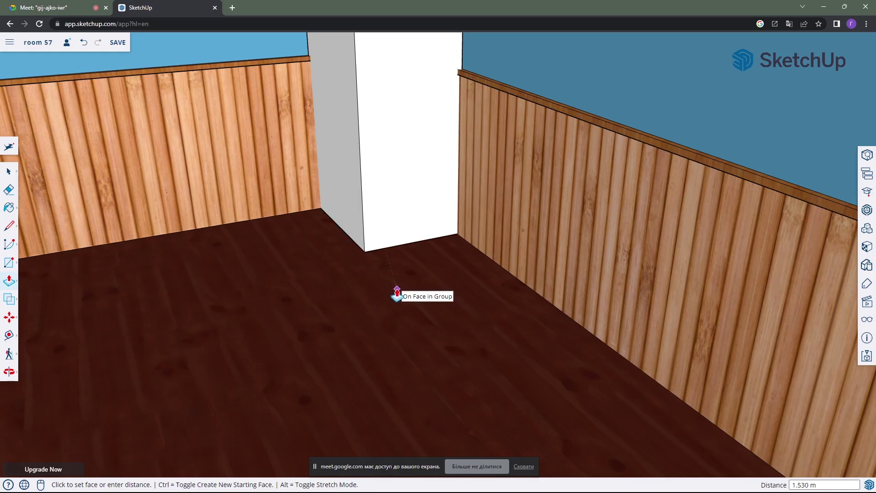
{"action": "left_click", "coordinate": [397, 293]}
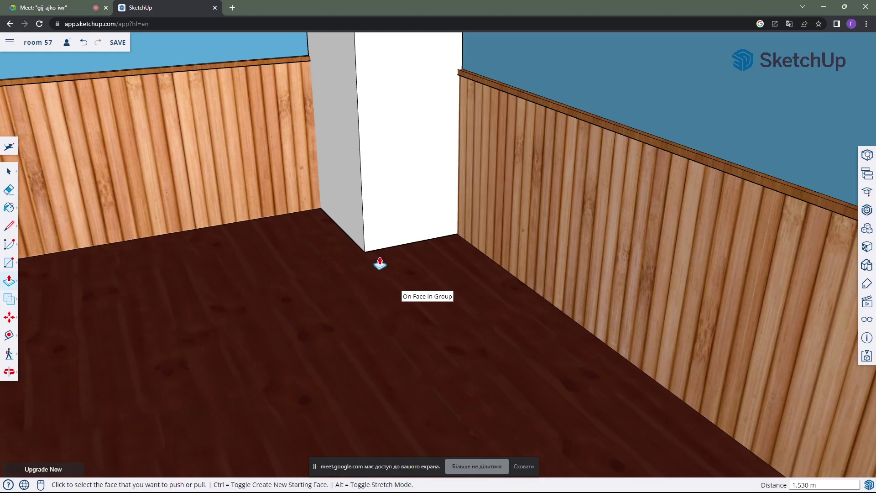
Orbit around the white box to inspect its top and front faces
{"action": "middle_click_drag", "start_coordinate": [380, 264], "coordinate": [438, 198]}
{"action": "mouse_move", "coordinate": [381, 148]}
{"action": "middle_mouse_down"}
{"action": "mouse_move", "coordinate": [377, 176]}
{"action": "mouse_move", "coordinate": [396, 127]}
{"action": "mouse_move", "coordinate": [328, 152]}
{"action": "mouse_move", "coordinate": [426, 208]}
{"action": "mouse_move", "coordinate": [311, 197]}
{"action": "middle_mouse_up"}
{"action": "mouse_move", "coordinate": [311, 196]}
{"action": "left_mouse_down"}
{"action": "mouse_move", "coordinate": [411, 190]}
{"action": "mouse_move", "coordinate": [419, 216]}
{"action": "mouse_move", "coordinate": [397, 231]}
{"action": "mouse_move", "coordinate": [327, 226]}
{"action": "mouse_move", "coordinate": [449, 225]}
{"action": "left_mouse_up"}
{"action": "key", "text": "p"}
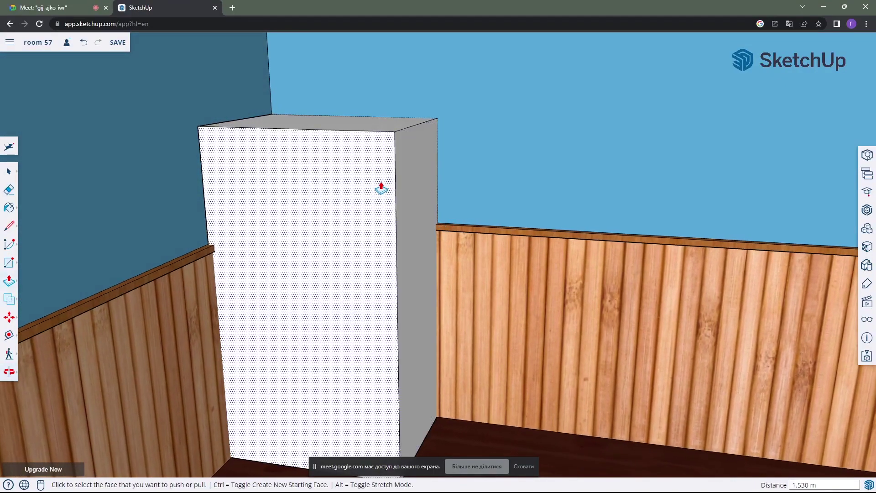
{"action": "scroll", "coordinate": [335, 148], "scroll_direction": "up", "scroll_amount": 1}
{"action": "mouse_move", "coordinate": [336, 153]}
{"action": "middle_mouse_down"}
{"action": "mouse_move", "coordinate": [342, 147]}
{"action": "mouse_move", "coordinate": [371, 160]}
{"action": "mouse_move", "coordinate": [378, 184]}
{"action": "mouse_move", "coordinate": [329, 149]}
{"action": "mouse_move", "coordinate": [371, 160]}
{"action": "mouse_move", "coordinate": [371, 149]}
{"action": "mouse_move", "coordinate": [386, 172]}
{"action": "mouse_move", "coordinate": [350, 170]}
{"action": "mouse_move", "coordinate": [465, 178]}
{"action": "mouse_move", "coordinate": [446, 177]}
{"action": "mouse_move", "coordinate": [452, 215]}
{"action": "mouse_move", "coordinate": [356, 205]}
{"action": "mouse_move", "coordinate": [347, 186]}
{"action": "mouse_move", "coordinate": [399, 191]}
{"action": "mouse_move", "coordinate": [366, 155]}
{"action": "mouse_move", "coordinate": [379, 188]}
{"action": "mouse_move", "coordinate": [505, 196]}
{"action": "mouse_move", "coordinate": [344, 188]}
{"action": "mouse_move", "coordinate": [453, 178]}
{"action": "middle_mouse_up"}
{"action": "mouse_move", "coordinate": [204, 169]}
{"action": "middle_mouse_down"}
{"action": "mouse_move", "coordinate": [416, 190]}
{"action": "mouse_move", "coordinate": [317, 185]}
{"action": "middle_mouse_up"}
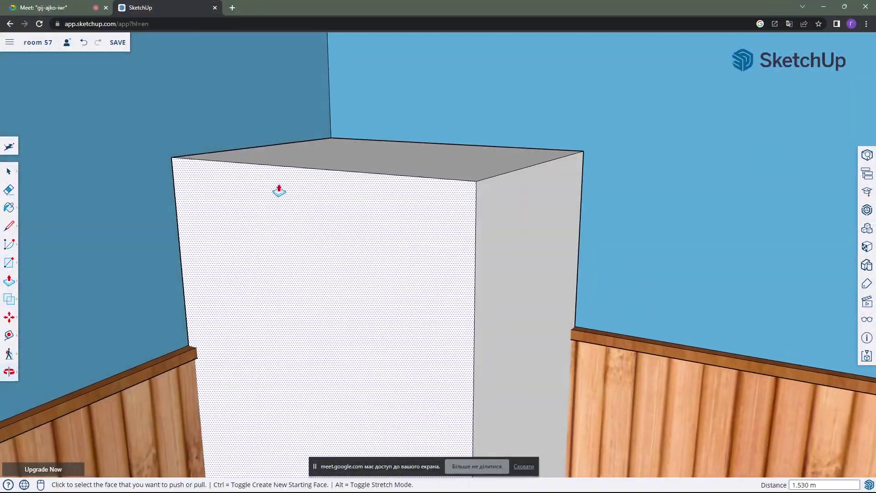
{"action": "scroll", "coordinate": [410, 176], "scroll_direction": "up", "scroll_amount": 3}
{"action": "scroll", "coordinate": [413, 176], "scroll_direction": "up", "scroll_amount": 2}
{"action": "mouse_move", "coordinate": [419, 169]}
{"action": "middle_mouse_down"}
{"action": "mouse_move", "coordinate": [407, 225]}
{"action": "mouse_move", "coordinate": [409, 210]}
{"action": "mouse_move", "coordinate": [391, 215]}
{"action": "mouse_move", "coordinate": [394, 224]}
{"action": "middle_mouse_up"}
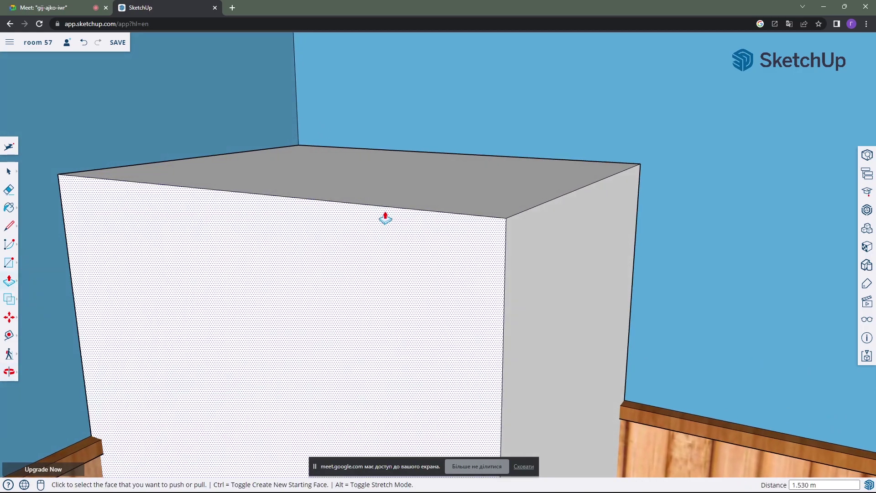
Place a guide 0.012 m below the box's top front edge
{"action": "left_click", "coordinate": [9, 337]}
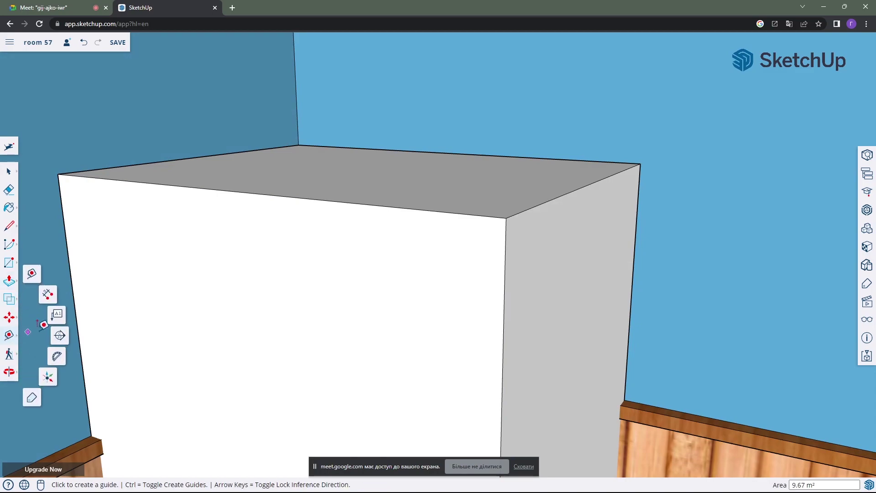
{"action": "left_click", "coordinate": [321, 200]}
{"action": "type", "text": "0.012"}
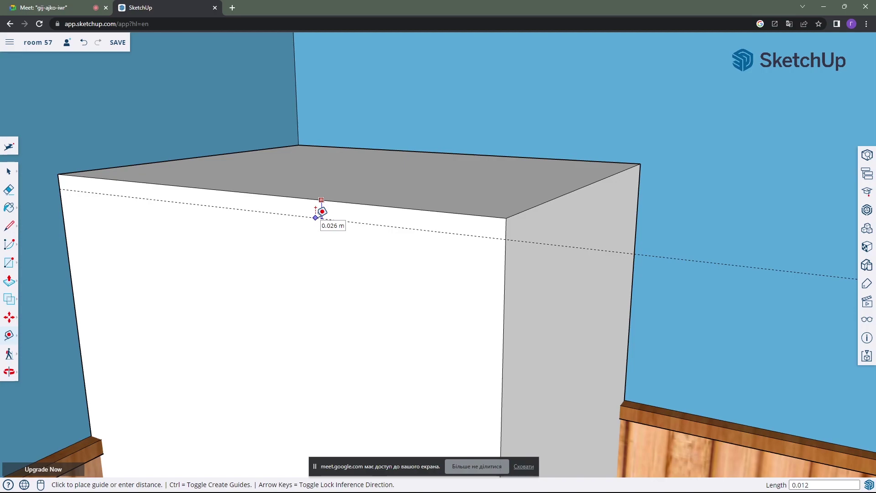
{"action": "key", "text": "Return"}
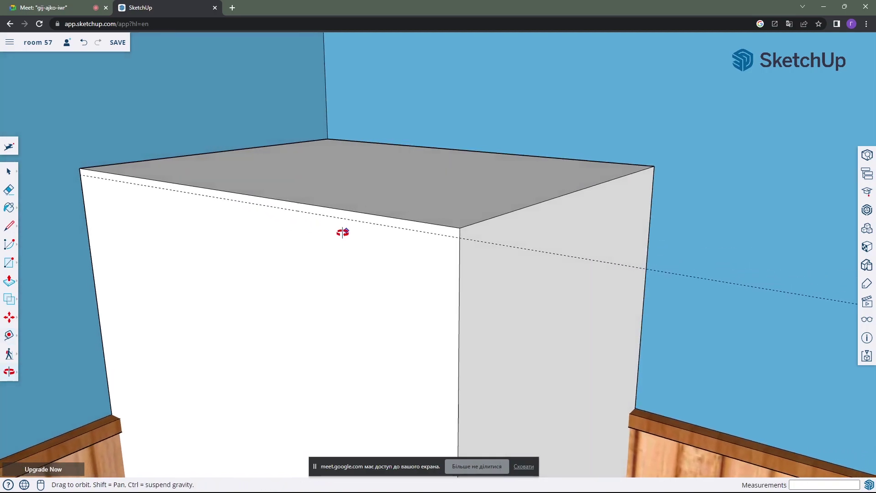
{"action": "middle_click_drag", "start_coordinate": [386, 221], "coordinate": [349, 191]}
{"action": "scroll", "coordinate": [349, 191], "scroll_direction": "up", "scroll_amount": 2}
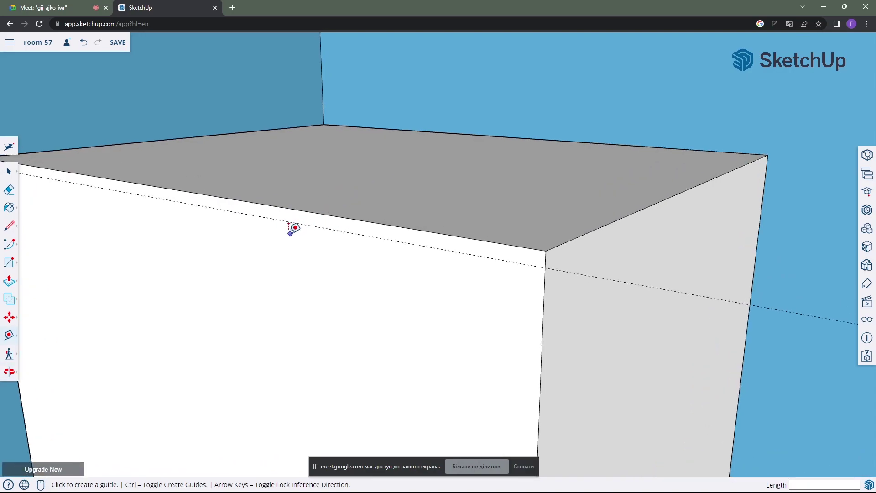
{"action": "middle_click_drag", "start_coordinate": [293, 229], "coordinate": [406, 238], "text": "shift"}
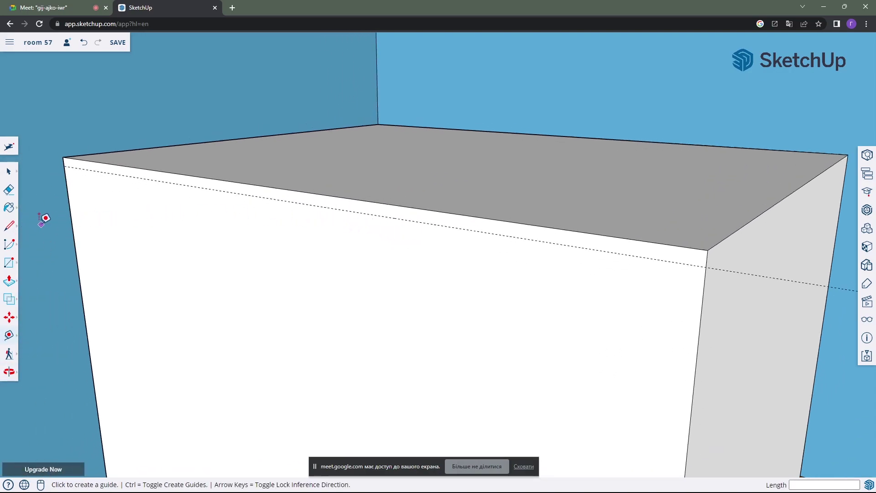
Draw a line along the guide across the box's front face
{"action": "left_click", "coordinate": [7, 232]}
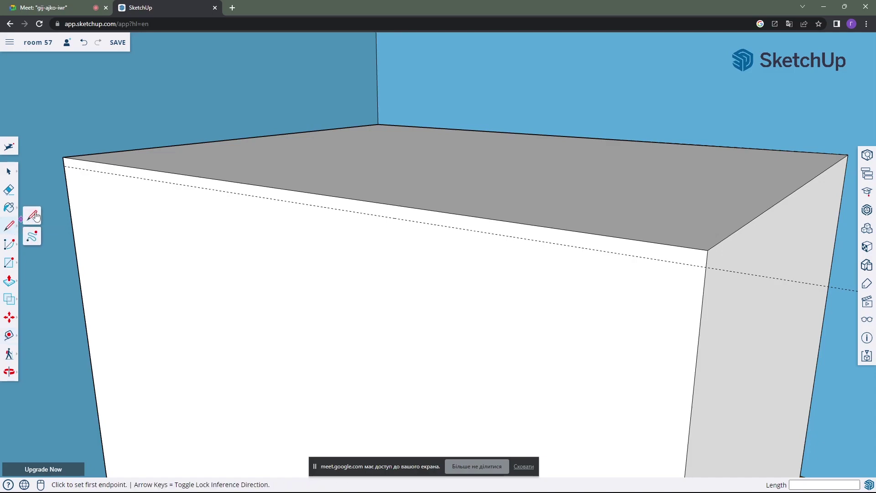
{"action": "left_click", "coordinate": [67, 167]}
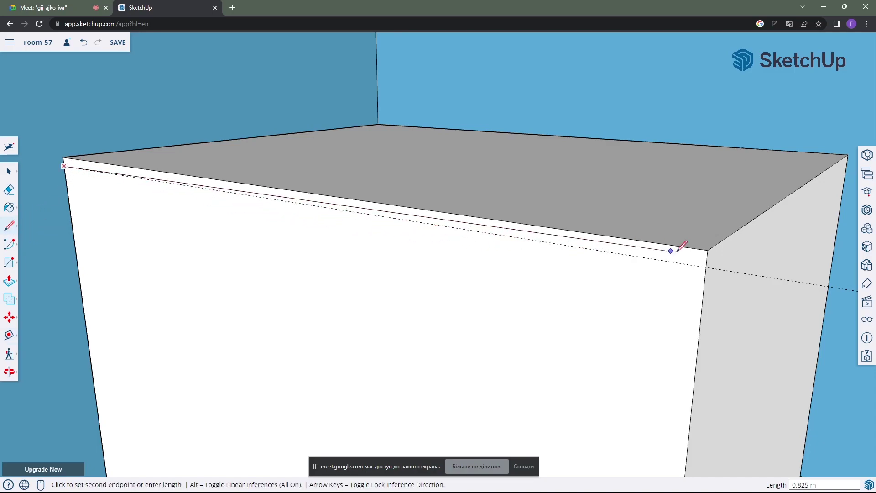
{"action": "left_click", "coordinate": [706, 266]}
{"action": "mouse_move", "coordinate": [621, 281]}
{"action": "middle_mouse_down"}
{"action": "mouse_move", "coordinate": [475, 273]}
{"action": "mouse_move", "coordinate": [507, 291]}
{"action": "mouse_move", "coordinate": [539, 290]}
{"action": "mouse_move", "coordinate": [354, 225]}
{"action": "mouse_move", "coordinate": [399, 242]}
{"action": "middle_mouse_up"}
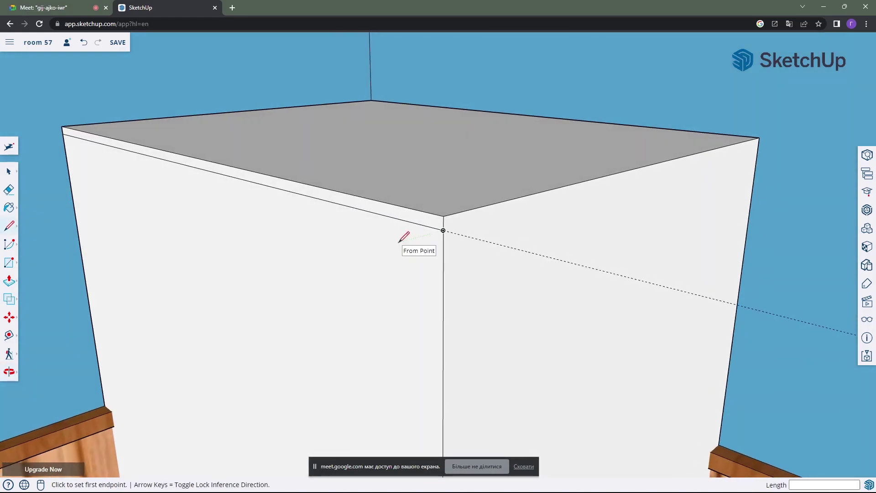
{"action": "middle_click_drag", "start_coordinate": [543, 247], "coordinate": [497, 249]}
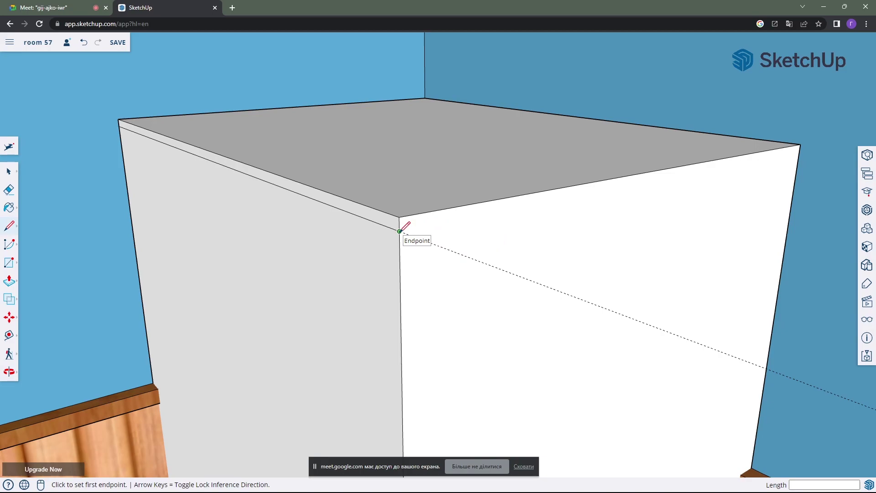
Draw a matching line across the box's side face
{"action": "left_click", "coordinate": [400, 230]}
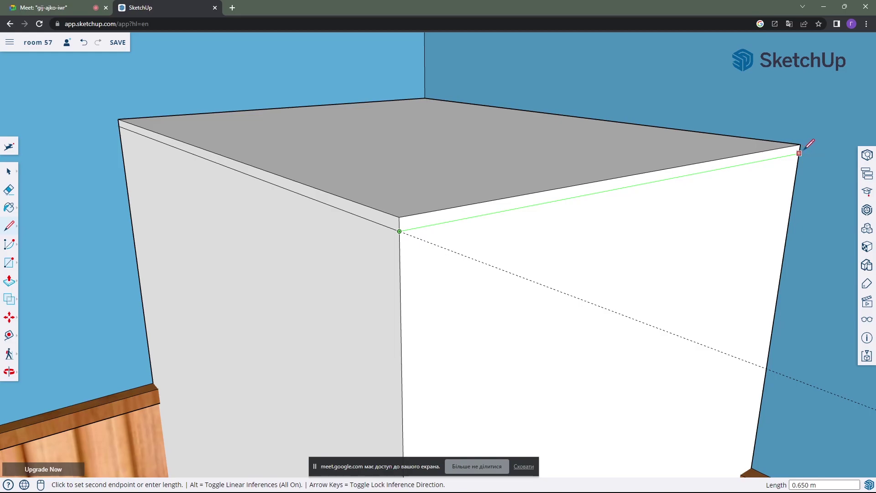
{"action": "key", "text": "Escape"}
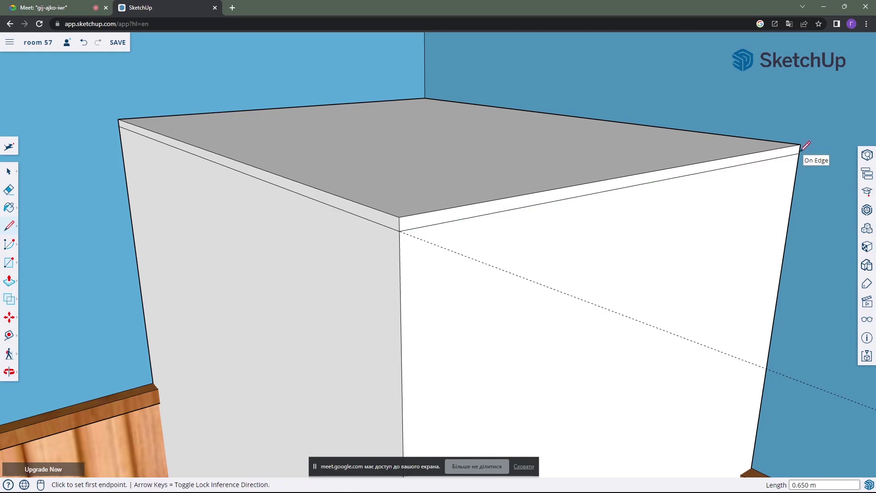
{"action": "mouse_move", "coordinate": [529, 219]}
{"action": "middle_mouse_down"}
{"action": "mouse_move", "coordinate": [541, 220]}
{"action": "mouse_move", "coordinate": [494, 247]}
{"action": "mouse_move", "coordinate": [508, 262]}
{"action": "mouse_move", "coordinate": [537, 247]}
{"action": "middle_mouse_up"}
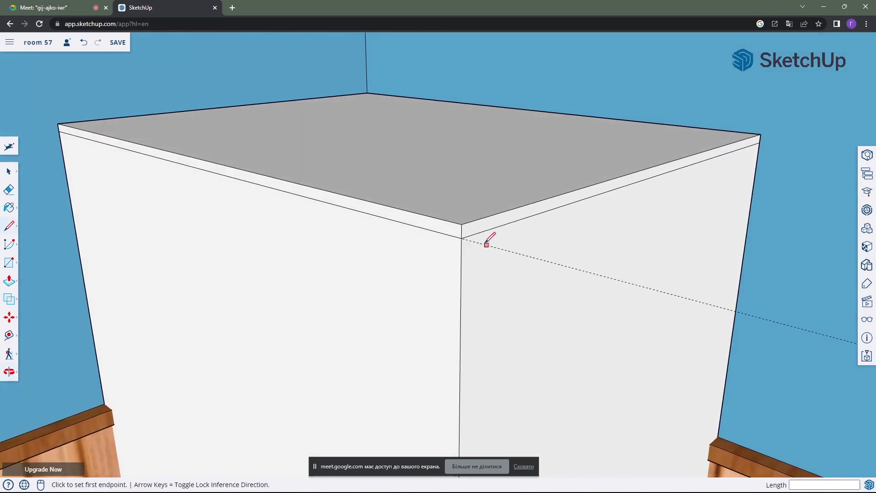
{"action": "scroll", "coordinate": [475, 234], "scroll_direction": "up", "scroll_amount": 1}
{"action": "mouse_move", "coordinate": [475, 234]}
{"action": "middle_mouse_down"}
{"action": "mouse_move", "coordinate": [475, 260]}
{"action": "mouse_move", "coordinate": [500, 269]}
{"action": "mouse_move", "coordinate": [505, 255]}
{"action": "middle_mouse_up"}
{"action": "scroll", "coordinate": [499, 260], "scroll_direction": "down", "scroll_amount": 1}
{"action": "scroll", "coordinate": [499, 260], "scroll_direction": "down", "scroll_amount": 1}
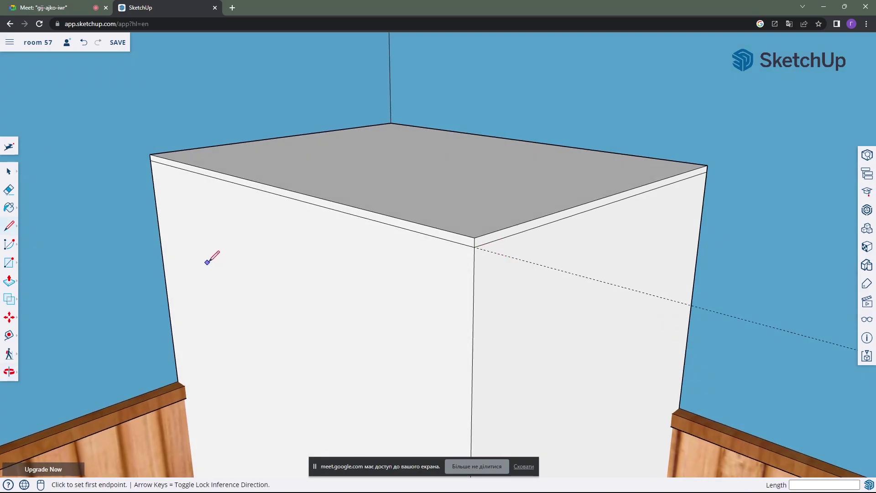
Erase the temporary guide and switch to Push/Pull
{"action": "left_click", "coordinate": [18, 195]}
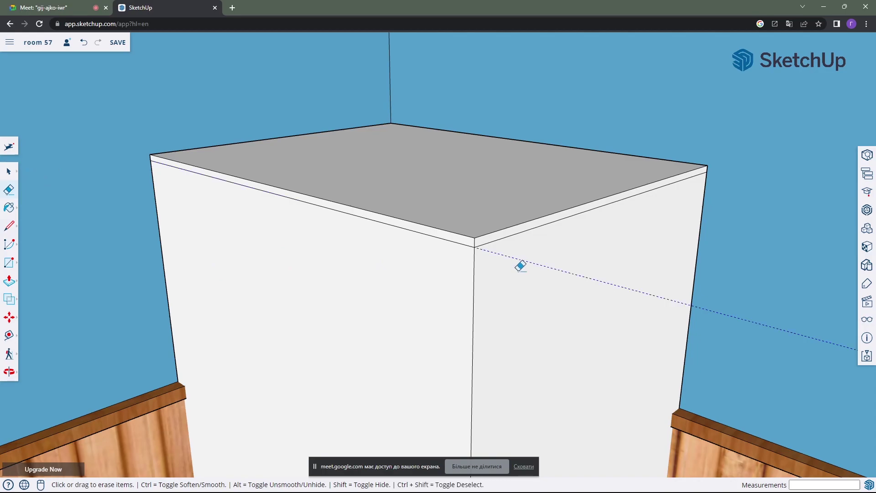
{"action": "mouse_move", "coordinate": [546, 274]}
{"action": "middle_mouse_down"}
{"action": "mouse_move", "coordinate": [438, 264]}
{"action": "mouse_move", "coordinate": [421, 250]}
{"action": "mouse_move", "coordinate": [484, 279]}
{"action": "middle_mouse_up"}
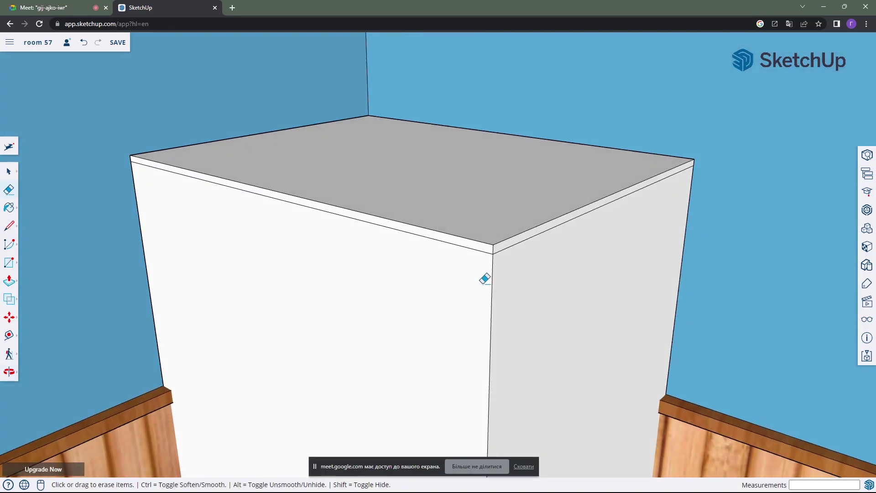
{"action": "scroll", "coordinate": [413, 271], "scroll_direction": "down", "scroll_amount": 2}
{"action": "mouse_move", "coordinate": [399, 288]}
{"action": "middle_mouse_down"}
{"action": "mouse_move", "coordinate": [436, 262]}
{"action": "mouse_move", "coordinate": [393, 303]}
{"action": "mouse_move", "coordinate": [405, 303]}
{"action": "middle_mouse_up"}
{"action": "scroll", "coordinate": [420, 270], "scroll_direction": "down", "scroll_amount": 1}
{"action": "scroll", "coordinate": [394, 223], "scroll_direction": "up", "scroll_amount": 2}
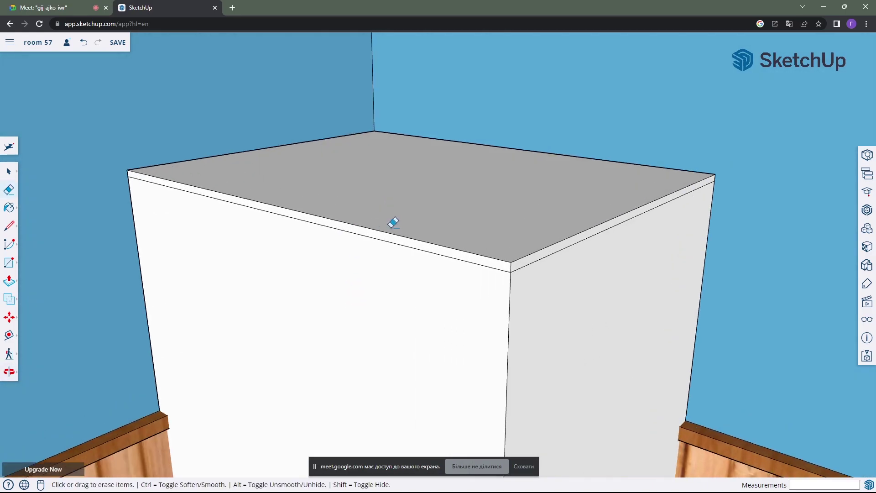
{"action": "mouse_move", "coordinate": [425, 251]}
{"action": "middle_mouse_down"}
{"action": "mouse_move", "coordinate": [412, 260]}
{"action": "mouse_move", "coordinate": [370, 255]}
{"action": "middle_mouse_up"}
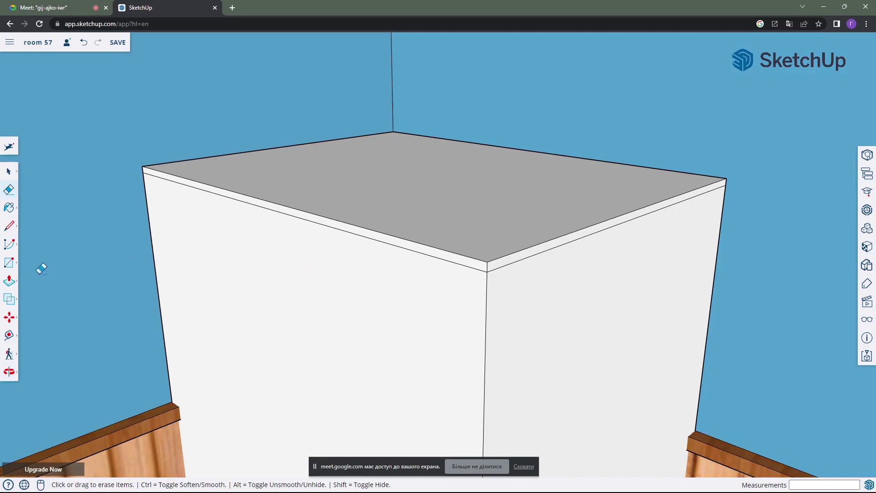
{"action": "left_click", "coordinate": [8, 287]}
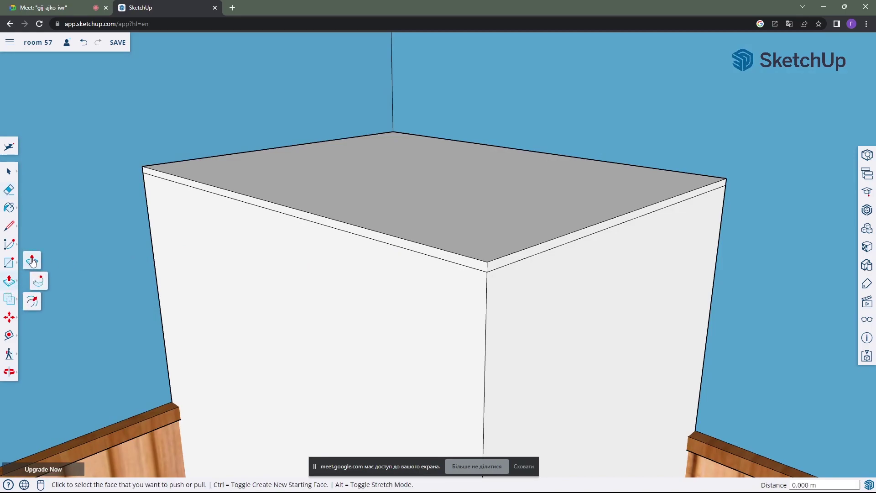
Pull the top slab's first edge face out 0.002 m
{"action": "left_click", "coordinate": [32, 261]}
{"action": "scroll", "coordinate": [465, 262], "scroll_direction": "up", "scroll_amount": 2}
{"action": "scroll", "coordinate": [464, 278], "scroll_direction": "up", "scroll_amount": 1}
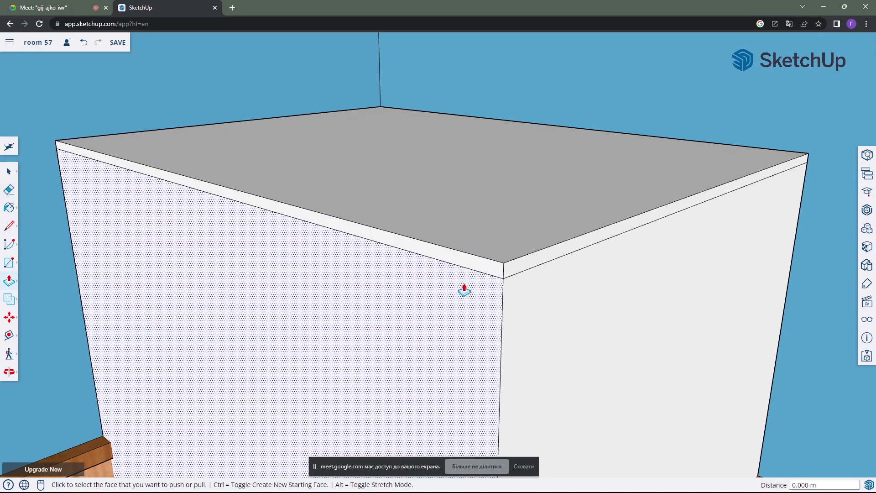
{"action": "mouse_move", "coordinate": [464, 290]}
{"action": "middle_mouse_down"}
{"action": "mouse_move", "coordinate": [460, 196]}
{"action": "mouse_move", "coordinate": [438, 196]}
{"action": "mouse_move", "coordinate": [447, 250]}
{"action": "mouse_move", "coordinate": [409, 198]}
{"action": "mouse_move", "coordinate": [456, 236]}
{"action": "middle_mouse_up"}
{"action": "left_click", "coordinate": [457, 236]}
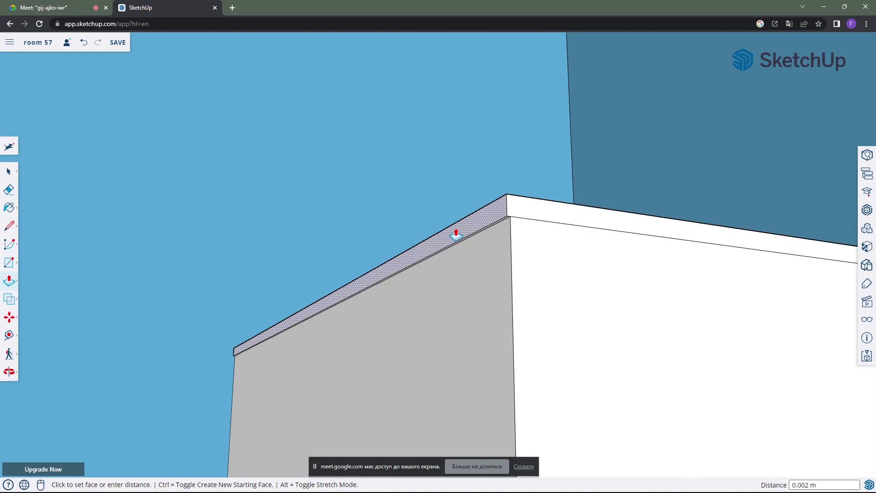
{"action": "left_click", "coordinate": [456, 235]}
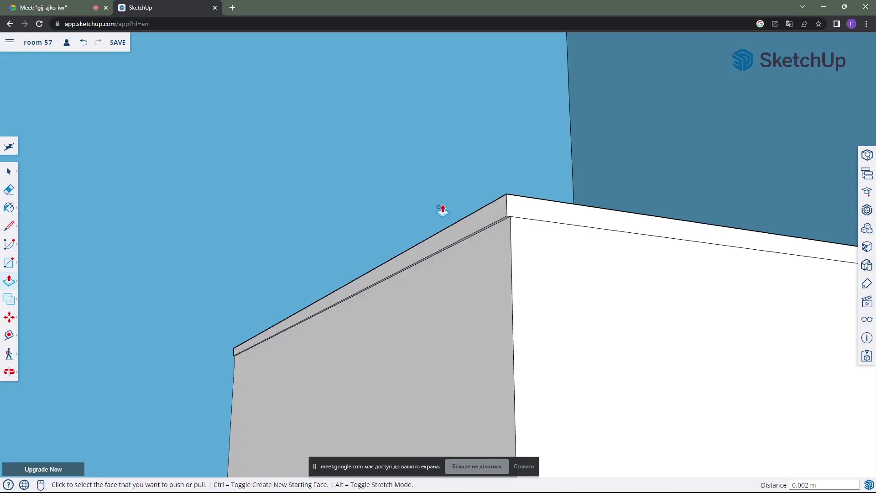
Pull the slab's opposite edge face out 0.002 m as well
{"action": "mouse_move", "coordinate": [448, 237]}
{"action": "middle_mouse_down"}
{"action": "mouse_move", "coordinate": [591, 262]}
{"action": "mouse_move", "coordinate": [545, 205]}
{"action": "mouse_move", "coordinate": [547, 191]}
{"action": "mouse_move", "coordinate": [548, 235]}
{"action": "middle_mouse_up"}
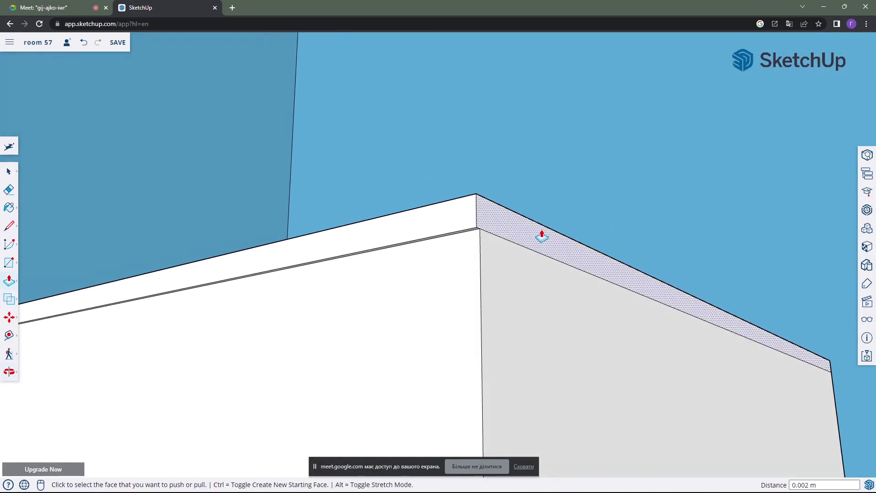
{"action": "left_click", "coordinate": [543, 237]}
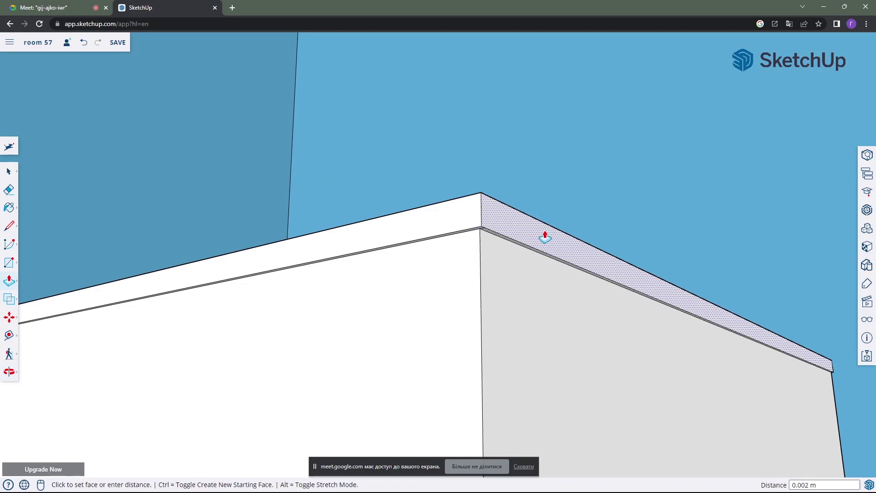
{"action": "left_click", "coordinate": [545, 237]}
{"action": "mouse_move", "coordinate": [544, 235]}
{"action": "middle_mouse_down"}
{"action": "mouse_move", "coordinate": [528, 272]}
{"action": "mouse_move", "coordinate": [453, 270]}
{"action": "mouse_move", "coordinate": [496, 177]}
{"action": "mouse_move", "coordinate": [573, 262]}
{"action": "mouse_move", "coordinate": [459, 254]}
{"action": "mouse_move", "coordinate": [453, 235]}
{"action": "mouse_move", "coordinate": [478, 333]}
{"action": "mouse_move", "coordinate": [442, 302]}
{"action": "mouse_move", "coordinate": [450, 279]}
{"action": "mouse_move", "coordinate": [465, 293]}
{"action": "mouse_move", "coordinate": [469, 226]}
{"action": "middle_mouse_up"}
{"action": "scroll", "coordinate": [469, 226], "scroll_direction": "down", "scroll_amount": 3}
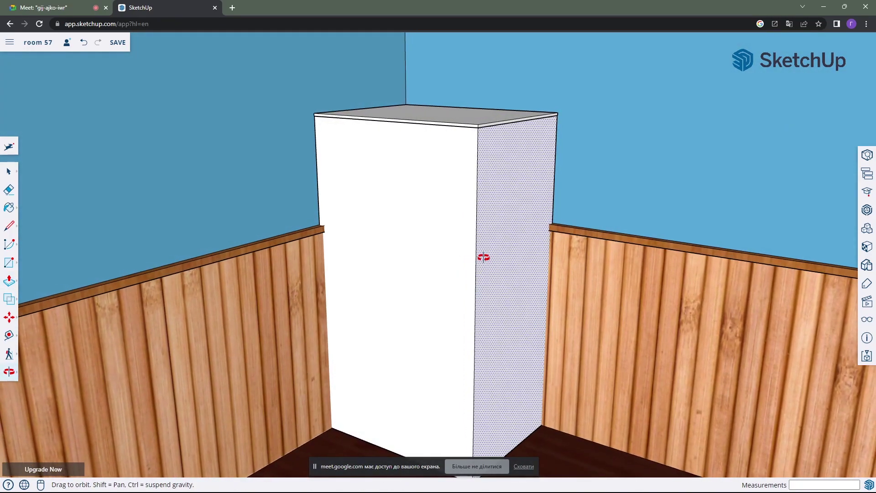
Outline a door rectangle on the cabinet front, from the bottom corner partway up
{"action": "mouse_move", "coordinate": [486, 266]}
{"action": "middle_mouse_down"}
{"action": "mouse_move", "coordinate": [493, 220]}
{"action": "mouse_move", "coordinate": [396, 235]}
{"action": "mouse_move", "coordinate": [491, 219]}
{"action": "mouse_move", "coordinate": [519, 242]}
{"action": "mouse_move", "coordinate": [475, 247]}
{"action": "mouse_move", "coordinate": [498, 247]}
{"action": "middle_mouse_up"}
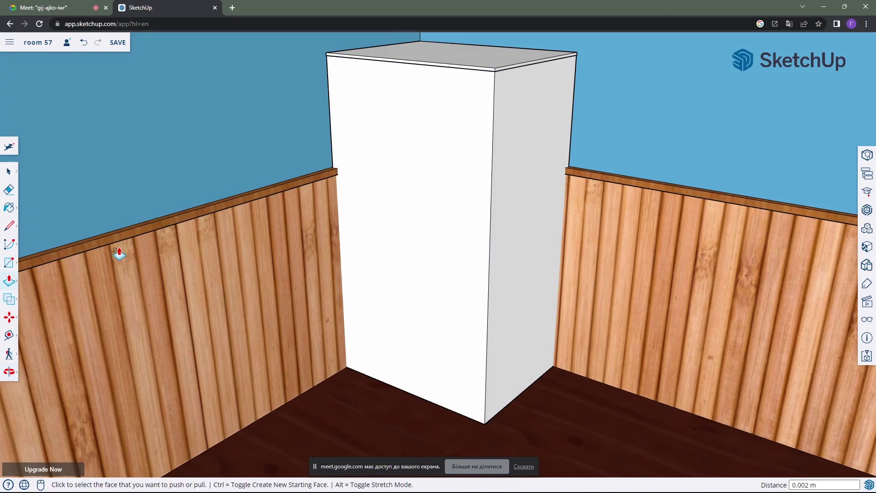
{"action": "left_click", "coordinate": [9, 264]}
{"action": "middle_click_drag", "start_coordinate": [368, 348], "coordinate": [422, 336]}
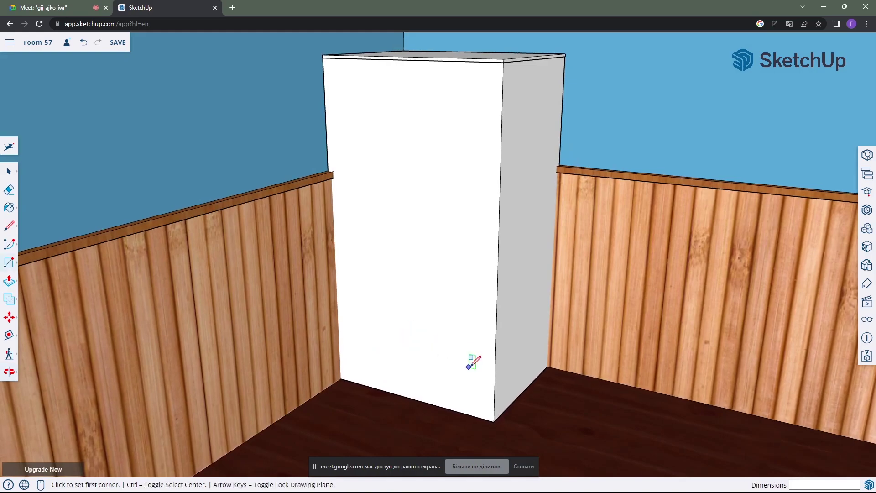
{"action": "left_click", "coordinate": [494, 422]}
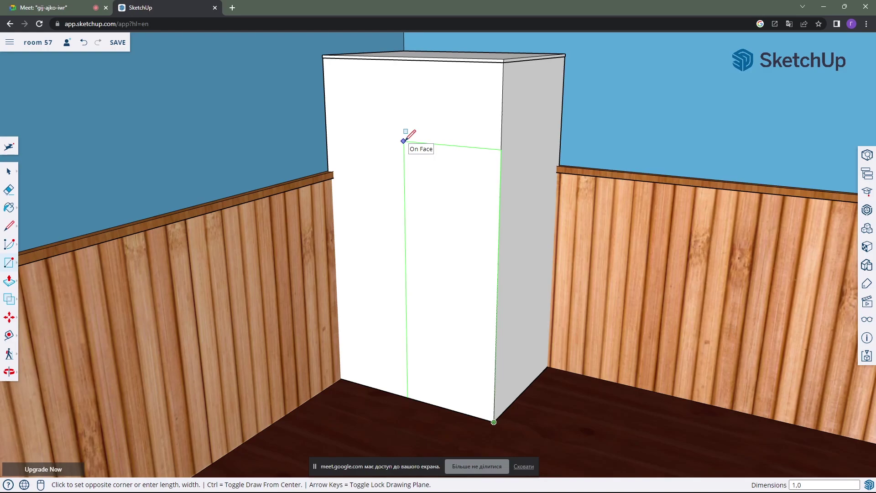
{"action": "left_click", "coordinate": [403, 141]}
{"action": "type", "text": ".5"}
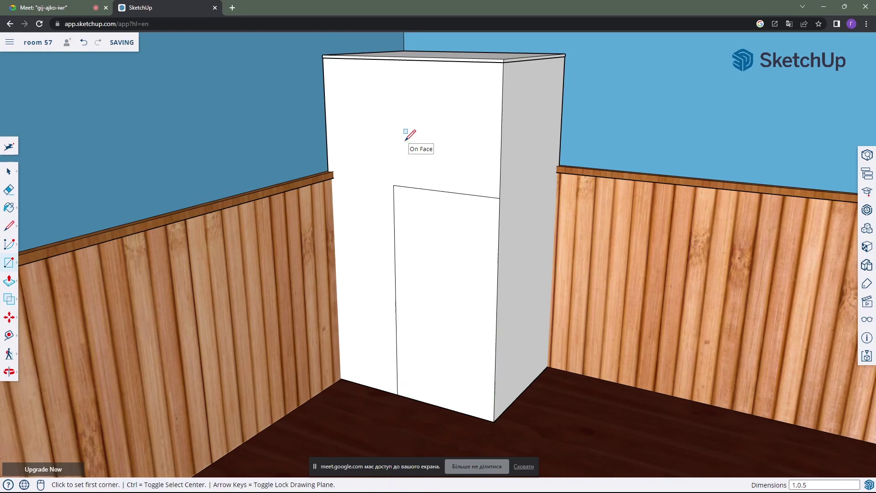
{"action": "mouse_move", "coordinate": [438, 203]}
{"action": "middle_mouse_down"}
{"action": "mouse_move", "coordinate": [470, 192]}
{"action": "mouse_move", "coordinate": [424, 218]}
{"action": "mouse_move", "coordinate": [383, 219]}
{"action": "mouse_move", "coordinate": [432, 225]}
{"action": "mouse_move", "coordinate": [450, 166]}
{"action": "mouse_move", "coordinate": [470, 209]}
{"action": "middle_mouse_up"}
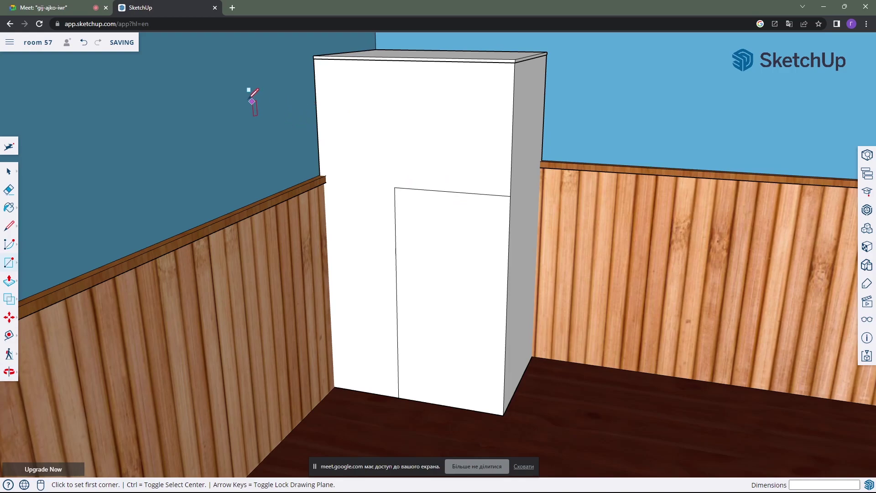
Undo the door rectangle and redraw it taller from the bottom-right corner
{"action": "left_click", "coordinate": [83, 43]}
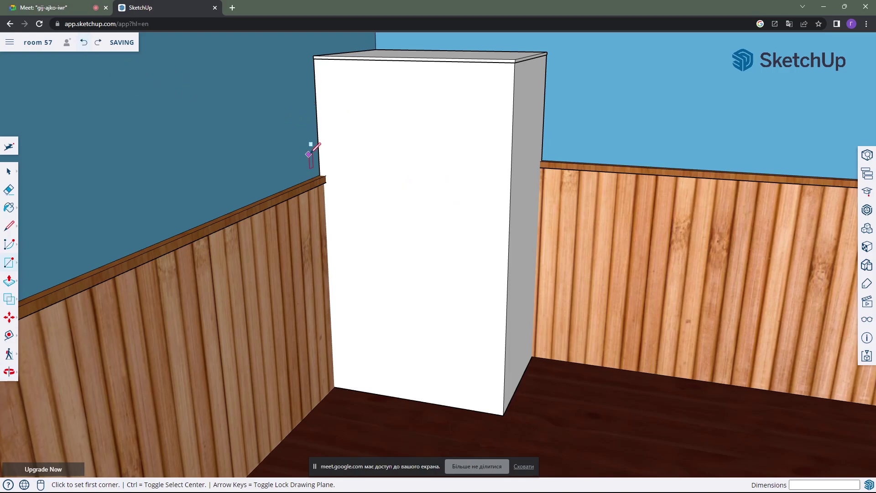
{"action": "left_click", "coordinate": [503, 415]}
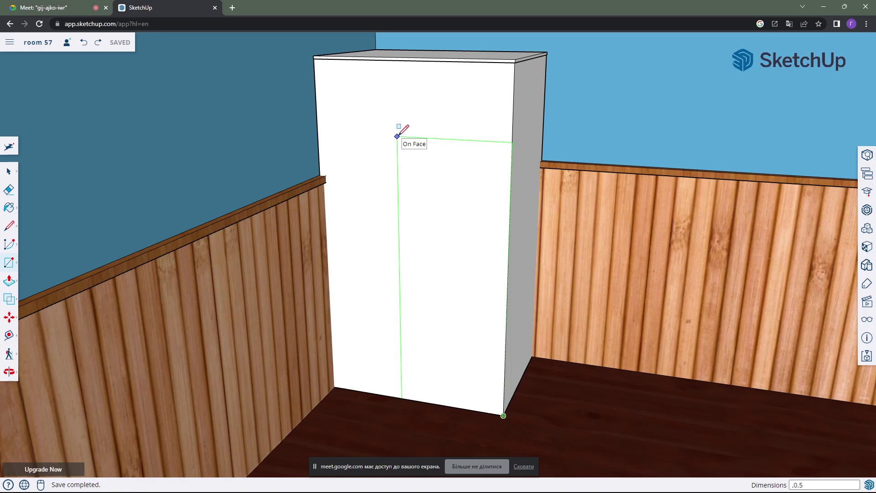
{"action": "left_click", "coordinate": [397, 136]}
{"action": "mouse_move", "coordinate": [430, 193]}
{"action": "middle_mouse_down"}
{"action": "mouse_move", "coordinate": [407, 193]}
{"action": "mouse_move", "coordinate": [407, 162]}
{"action": "middle_mouse_up"}
Orbit around the cabinet to check the taller door outline
{"action": "scroll", "coordinate": [426, 196], "scroll_direction": "up", "scroll_amount": 5}
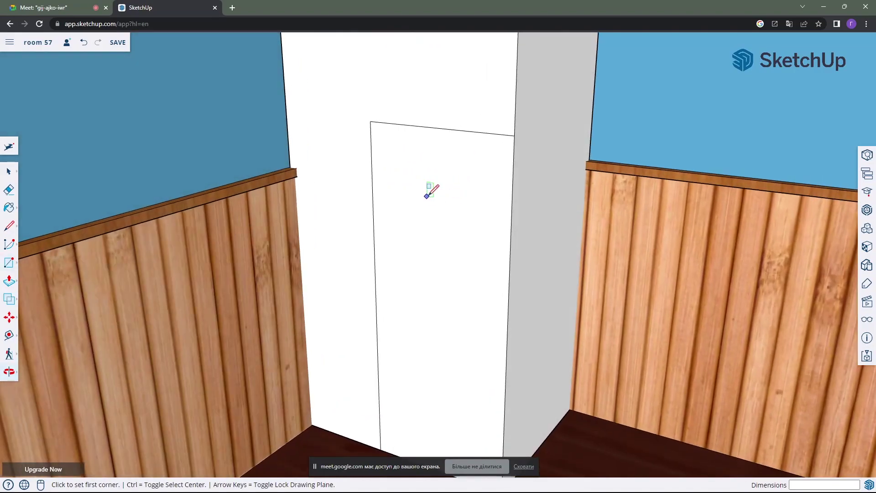
{"action": "scroll", "coordinate": [426, 197], "scroll_direction": "down", "scroll_amount": 5}
{"action": "mouse_move", "coordinate": [456, 256]}
{"action": "middle_mouse_down"}
{"action": "mouse_move", "coordinate": [415, 215]}
{"action": "mouse_move", "coordinate": [459, 202]}
{"action": "mouse_move", "coordinate": [467, 253]}
{"action": "mouse_move", "coordinate": [401, 256]}
{"action": "mouse_move", "coordinate": [440, 260]}
{"action": "middle_mouse_up"}
{"action": "scroll", "coordinate": [456, 255], "scroll_direction": "up", "scroll_amount": 3}
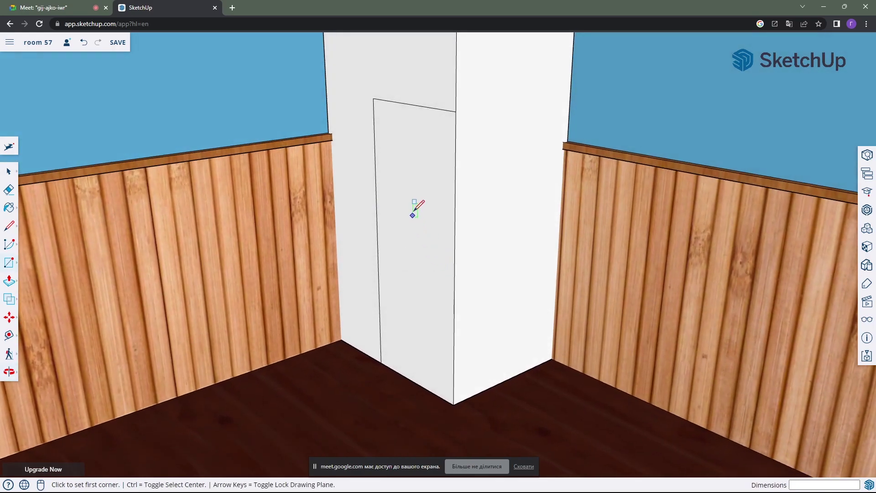
{"action": "mouse_move", "coordinate": [434, 224]}
{"action": "middle_mouse_down"}
{"action": "mouse_move", "coordinate": [409, 233]}
{"action": "mouse_move", "coordinate": [432, 192]}
{"action": "middle_mouse_up"}
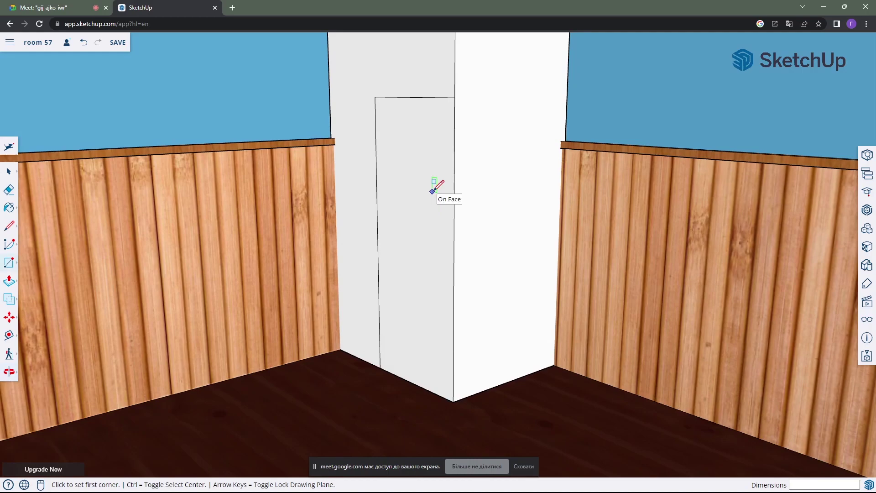
{"action": "mouse_move", "coordinate": [442, 280]}
{"action": "middle_mouse_down"}
{"action": "mouse_move", "coordinate": [440, 269]}
{"action": "mouse_move", "coordinate": [445, 301]}
{"action": "mouse_move", "coordinate": [416, 208]}
{"action": "middle_mouse_up"}
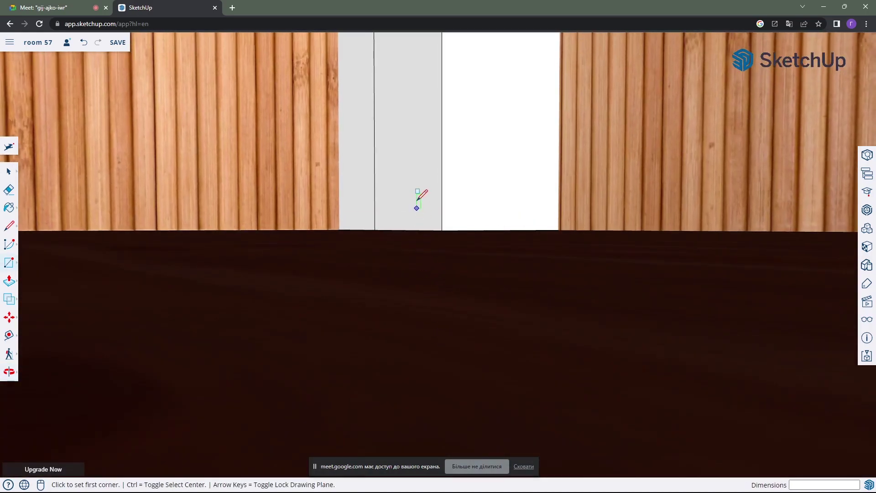
{"action": "scroll", "coordinate": [417, 208], "scroll_direction": "down", "scroll_amount": 5}
{"action": "mouse_move", "coordinate": [442, 336]}
{"action": "middle_mouse_down"}
{"action": "mouse_move", "coordinate": [452, 297]}
{"action": "mouse_move", "coordinate": [441, 278]}
{"action": "mouse_move", "coordinate": [456, 280]}
{"action": "mouse_move", "coordinate": [441, 276]}
{"action": "middle_mouse_up"}
{"action": "scroll", "coordinate": [440, 278], "scroll_direction": "up", "scroll_amount": 5}
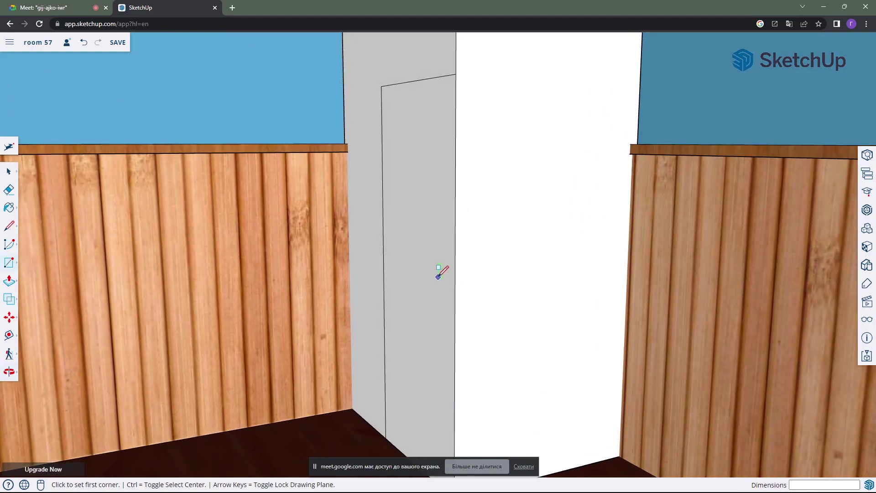
Push the door panel face 0.012 m into the cabinet front
{"action": "left_click", "coordinate": [10, 281]}
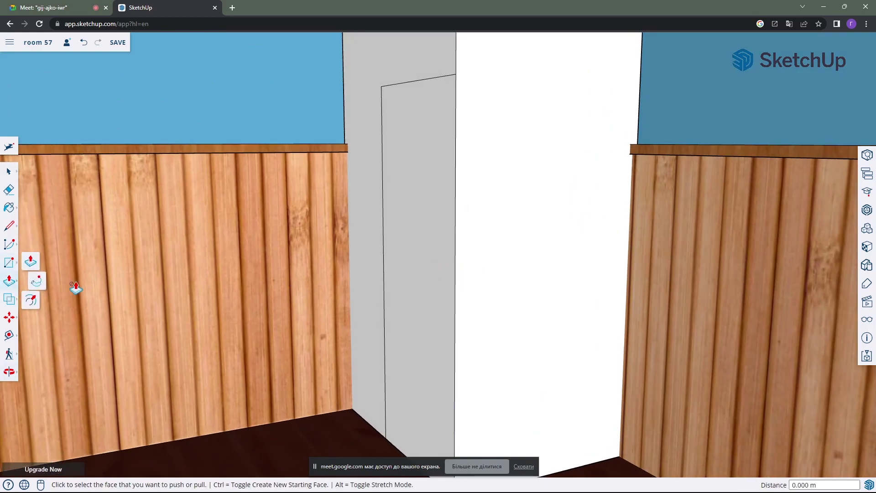
{"action": "left_click", "coordinate": [426, 302]}
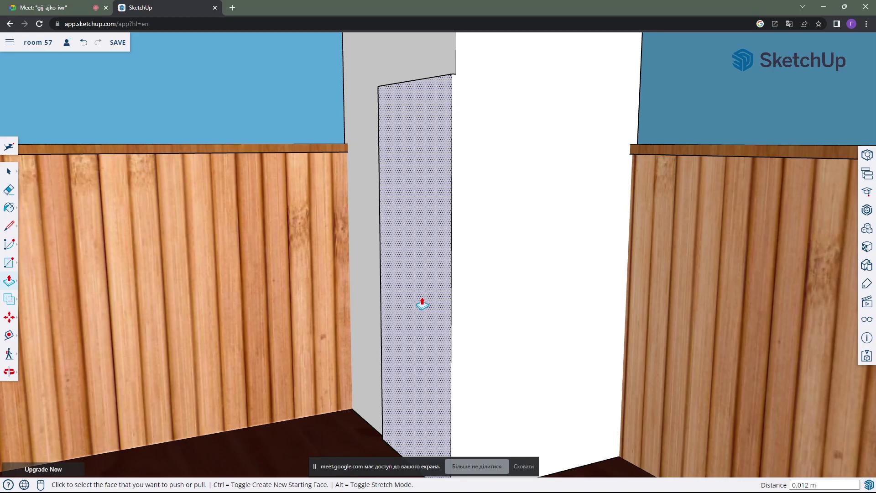
{"action": "mouse_move", "coordinate": [421, 303]}
{"action": "middle_mouse_down"}
{"action": "mouse_move", "coordinate": [416, 187]}
{"action": "mouse_move", "coordinate": [436, 152]}
{"action": "mouse_move", "coordinate": [372, 193]}
{"action": "mouse_move", "coordinate": [442, 190]}
{"action": "mouse_move", "coordinate": [471, 160]}
{"action": "middle_mouse_up"}
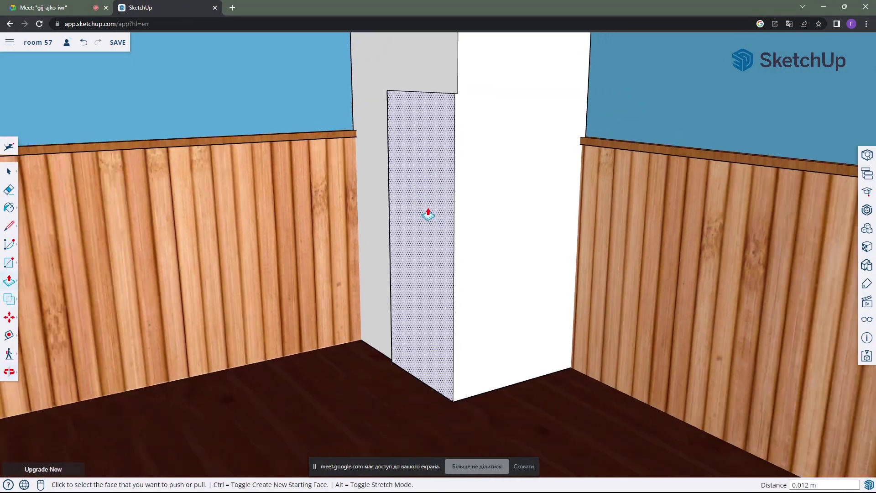
{"action": "mouse_move", "coordinate": [428, 214]}
{"action": "middle_mouse_down"}
{"action": "mouse_move", "coordinate": [496, 232]}
{"action": "mouse_move", "coordinate": [464, 221]}
{"action": "mouse_move", "coordinate": [411, 233]}
{"action": "mouse_move", "coordinate": [440, 250]}
{"action": "middle_mouse_up"}
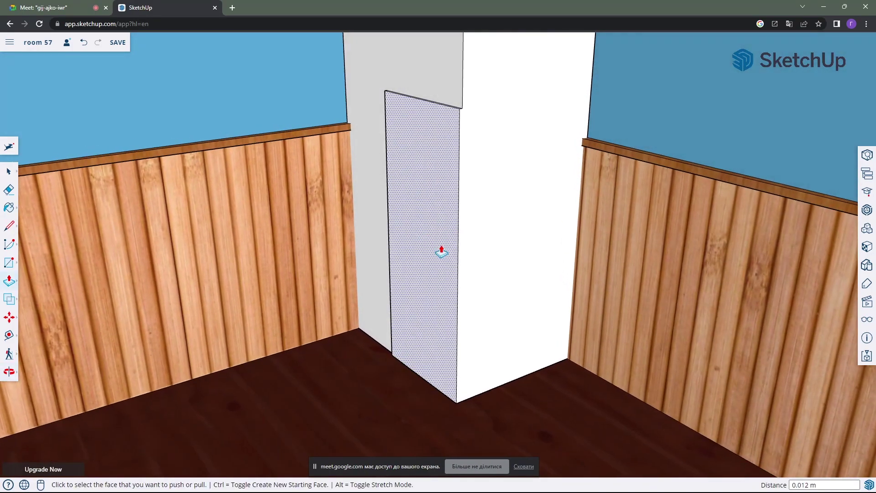
Hide the room tag's walls and floor to isolate the cabinet
{"action": "left_click", "coordinate": [9, 172]}
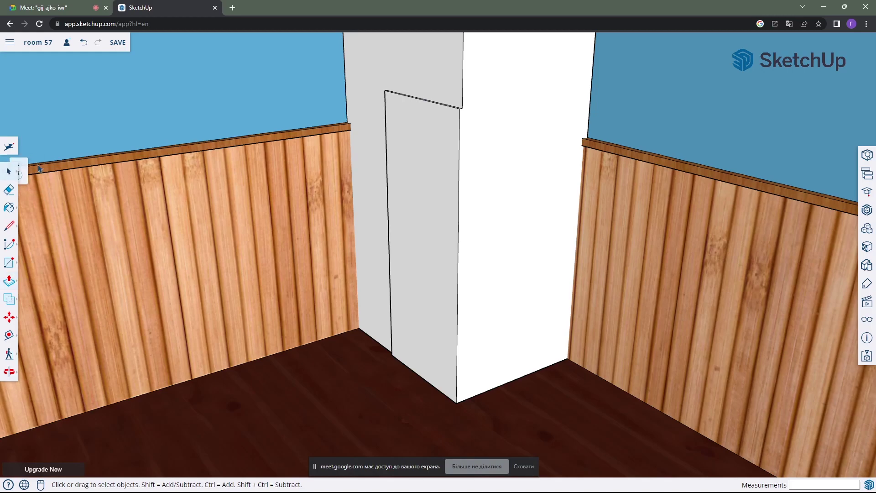
{"action": "scroll", "coordinate": [225, 171], "scroll_direction": "down", "scroll_amount": 3}
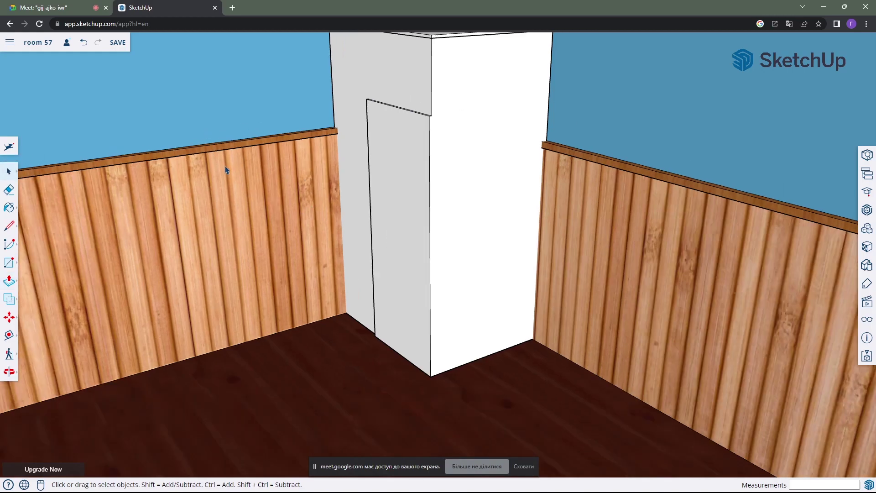
{"action": "scroll", "coordinate": [224, 171], "scroll_direction": "down", "scroll_amount": 3}
{"action": "mouse_move", "coordinate": [224, 172]}
{"action": "middle_mouse_down"}
{"action": "mouse_move", "coordinate": [386, 151]}
{"action": "mouse_move", "coordinate": [278, 151]}
{"action": "mouse_move", "coordinate": [299, 151]}
{"action": "mouse_move", "coordinate": [332, 174]}
{"action": "mouse_move", "coordinate": [323, 170]}
{"action": "middle_mouse_up"}
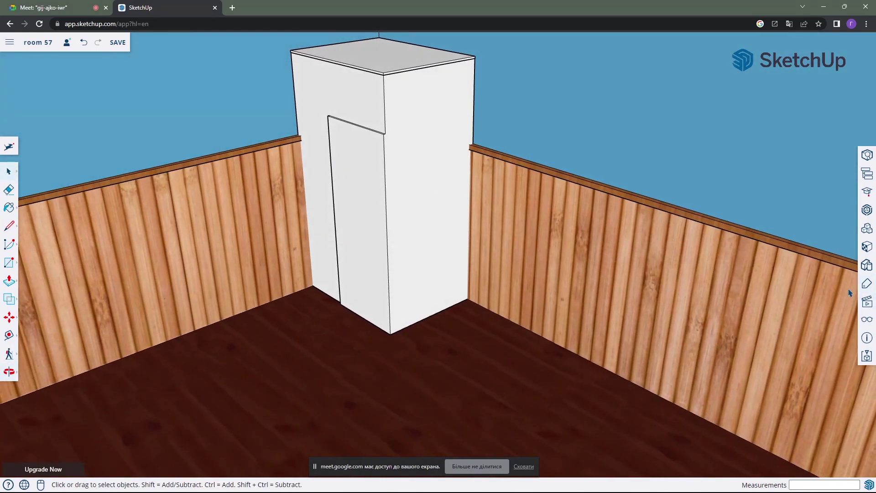
{"action": "left_click", "coordinate": [868, 287]}
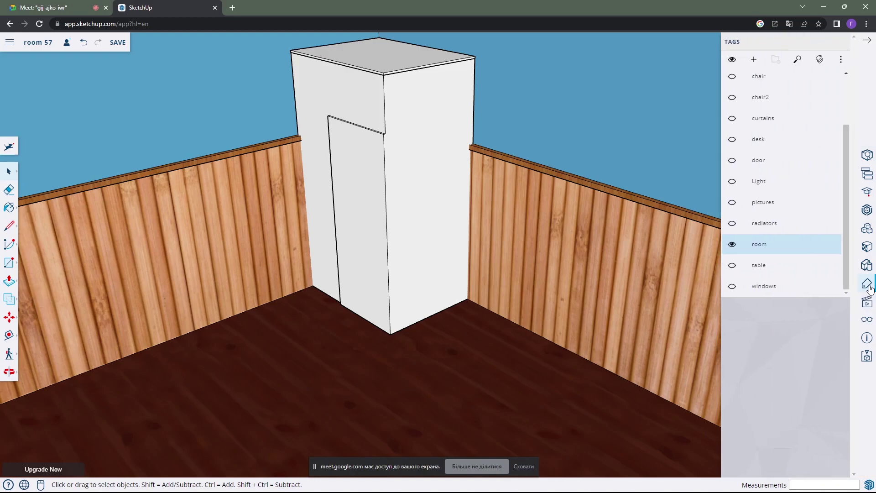
{"action": "mouse_move", "coordinate": [733, 244]}
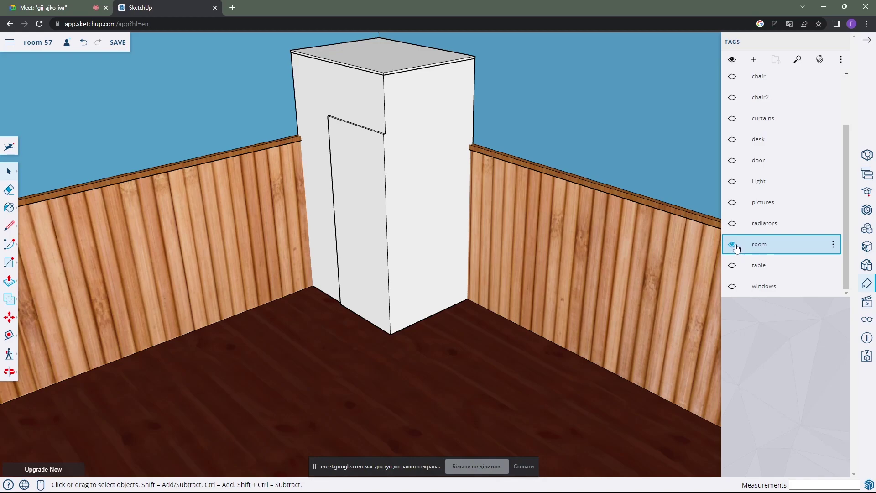
{"action": "left_click", "coordinate": [731, 244]}
{"action": "mouse_move", "coordinate": [545, 235]}
{"action": "middle_mouse_down"}
{"action": "mouse_move", "coordinate": [511, 225]}
{"action": "mouse_move", "coordinate": [495, 151]}
{"action": "mouse_move", "coordinate": [516, 203]}
{"action": "middle_mouse_up"}
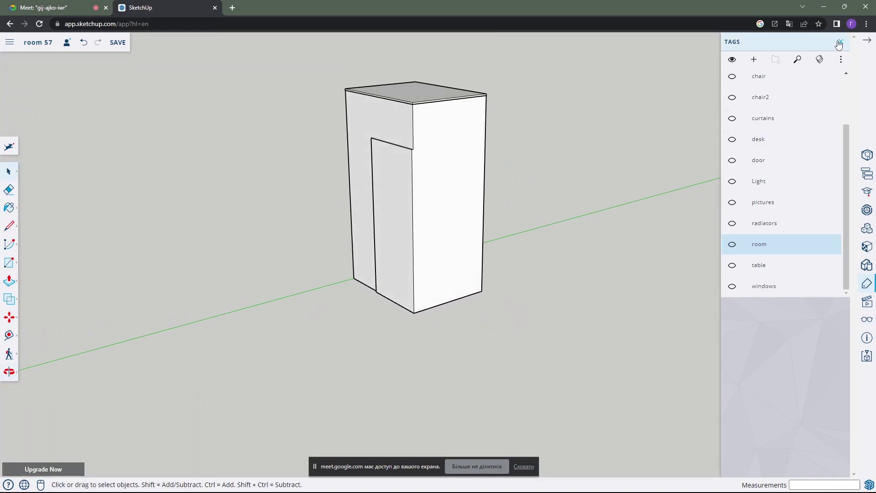
{"action": "left_click", "coordinate": [839, 43]}
Orbit around the cabinet to inspect its underside, tall front face and front-left view
{"action": "mouse_move", "coordinate": [499, 170]}
{"action": "middle_mouse_down"}
{"action": "mouse_move", "coordinate": [508, 203]}
{"action": "mouse_move", "coordinate": [520, 203]}
{"action": "middle_mouse_up"}
{"action": "scroll", "coordinate": [470, 200], "scroll_direction": "up", "scroll_amount": 3}
{"action": "scroll", "coordinate": [481, 241], "scroll_direction": "up", "scroll_amount": 2}
{"action": "scroll", "coordinate": [494, 209], "scroll_direction": "up", "scroll_amount": 2}
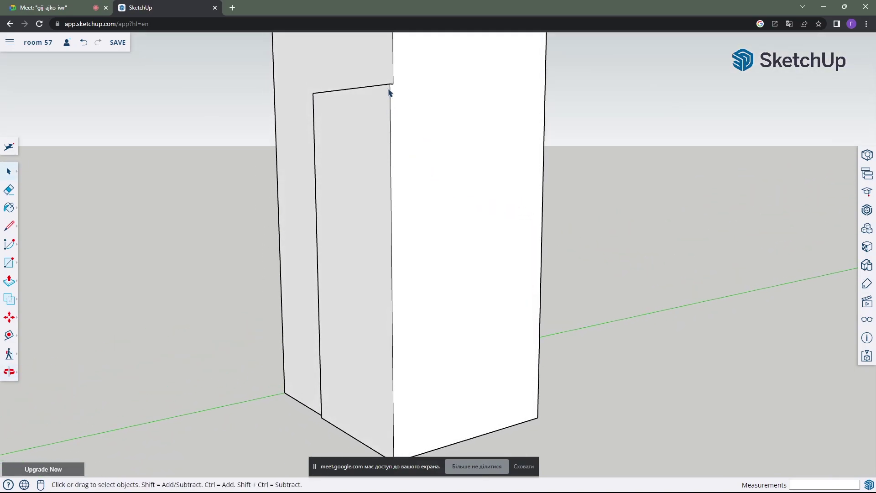
{"action": "middle_click_drag", "start_coordinate": [411, 395], "coordinate": [414, 201]}
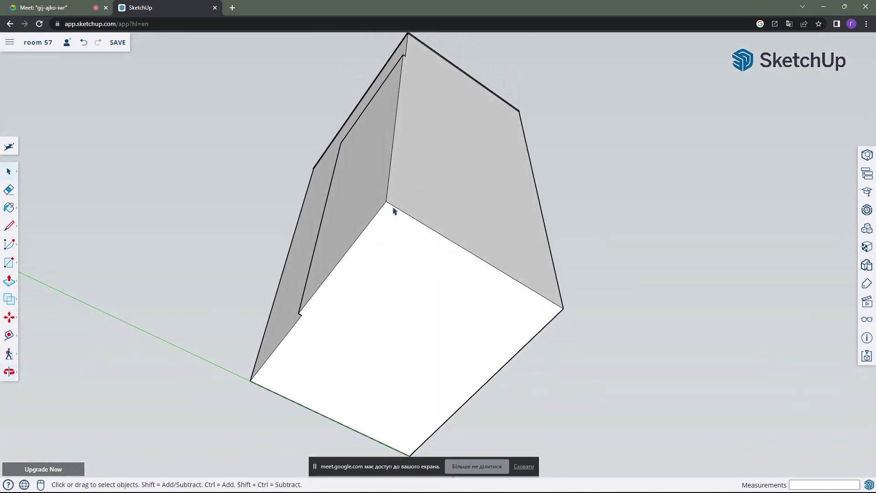
{"action": "mouse_move", "coordinate": [303, 314]}
{"action": "middle_mouse_down"}
{"action": "mouse_move", "coordinate": [411, 206]}
{"action": "mouse_move", "coordinate": [360, 193]}
{"action": "mouse_move", "coordinate": [401, 176]}
{"action": "middle_mouse_up"}
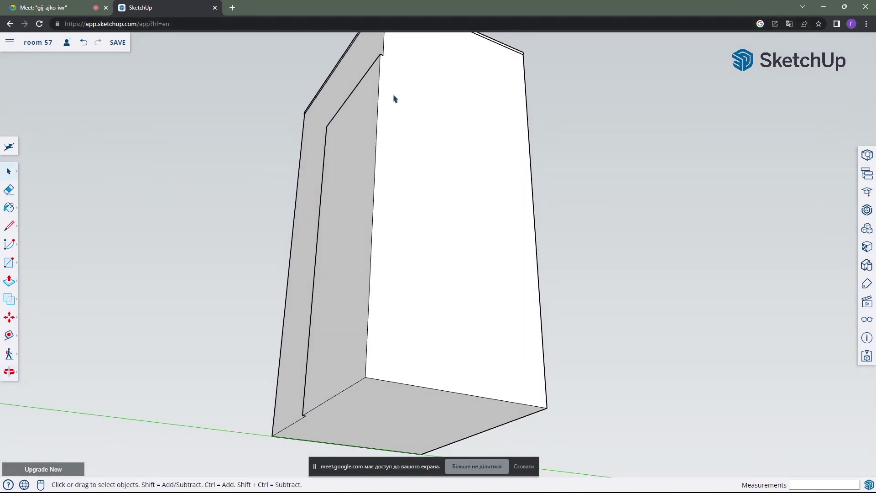
{"action": "mouse_move", "coordinate": [395, 99]}
{"action": "middle_mouse_down"}
{"action": "mouse_move", "coordinate": [404, 147]}
{"action": "mouse_move", "coordinate": [393, 181]}
{"action": "mouse_move", "coordinate": [257, 215]}
{"action": "middle_mouse_up"}
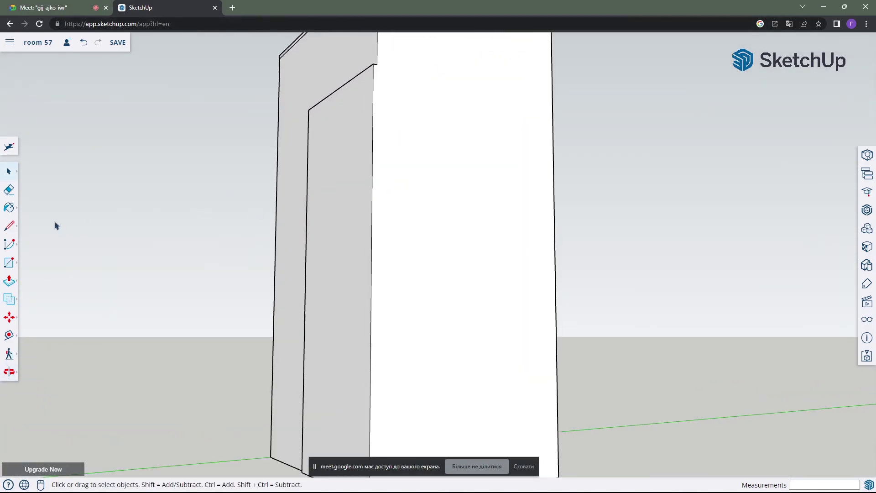
Draw a vertical edge from the box's corner endpoint down to the bottom edge
{"action": "left_click", "coordinate": [8, 227]}
{"action": "scroll", "coordinate": [338, 60], "scroll_direction": "up", "scroll_amount": 2}
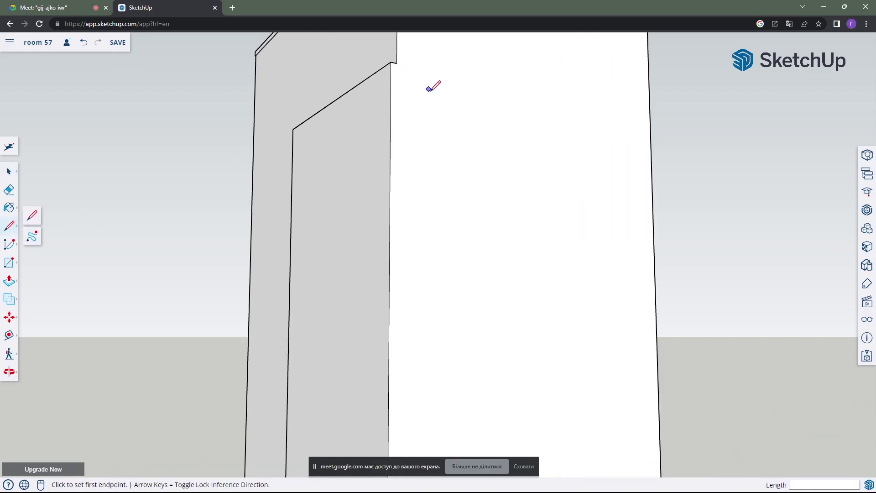
{"action": "scroll", "coordinate": [429, 85], "scroll_direction": "up", "scroll_amount": 2}
{"action": "mouse_move", "coordinate": [406, 124]}
{"action": "middle_mouse_down"}
{"action": "mouse_move", "coordinate": [384, 139]}
{"action": "mouse_move", "coordinate": [401, 151]}
{"action": "mouse_move", "coordinate": [391, 166]}
{"action": "mouse_move", "coordinate": [320, 115]}
{"action": "middle_mouse_up"}
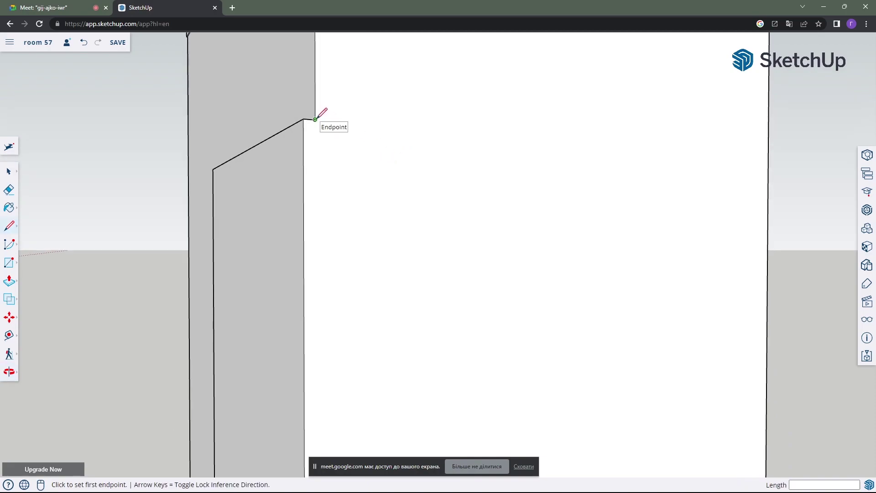
{"action": "left_click", "coordinate": [315, 119]}
{"action": "mouse_move", "coordinate": [315, 265]}
{"action": "middle_mouse_down"}
{"action": "mouse_move", "coordinate": [320, 111]}
{"action": "mouse_move", "coordinate": [329, 293]}
{"action": "mouse_move", "coordinate": [338, 204]}
{"action": "middle_mouse_up"}
{"action": "scroll", "coordinate": [338, 204], "scroll_direction": "down", "scroll_amount": 3}
{"action": "mouse_move", "coordinate": [342, 268]}
{"action": "middle_mouse_down"}
{"action": "mouse_move", "coordinate": [356, 303]}
{"action": "mouse_move", "coordinate": [346, 176]}
{"action": "mouse_move", "coordinate": [330, 245]}
{"action": "middle_mouse_up"}
{"action": "scroll", "coordinate": [330, 245], "scroll_direction": "up", "scroll_amount": 1}
{"action": "scroll", "coordinate": [337, 240], "scroll_direction": "up", "scroll_amount": 2}
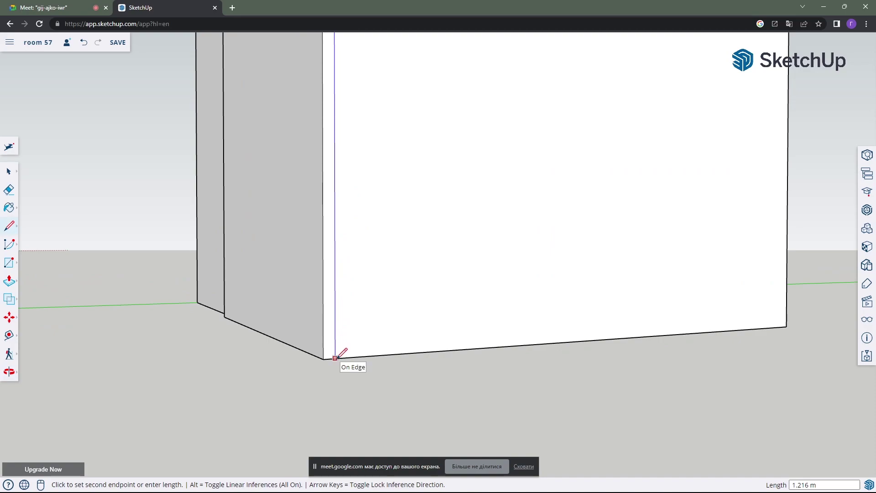
{"action": "left_click", "coordinate": [335, 358]}
Draw a line between the two corner endpoints to split the face
{"action": "mouse_move", "coordinate": [364, 325]}
{"action": "middle_mouse_down"}
{"action": "mouse_move", "coordinate": [373, 318]}
{"action": "mouse_move", "coordinate": [372, 157]}
{"action": "mouse_move", "coordinate": [358, 186]}
{"action": "mouse_move", "coordinate": [358, 169]}
{"action": "middle_mouse_up"}
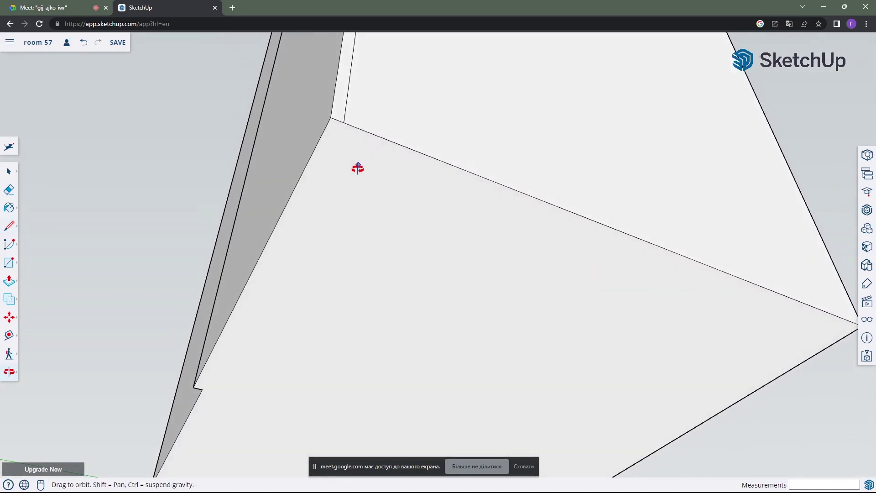
{"action": "left_click", "coordinate": [202, 389]}
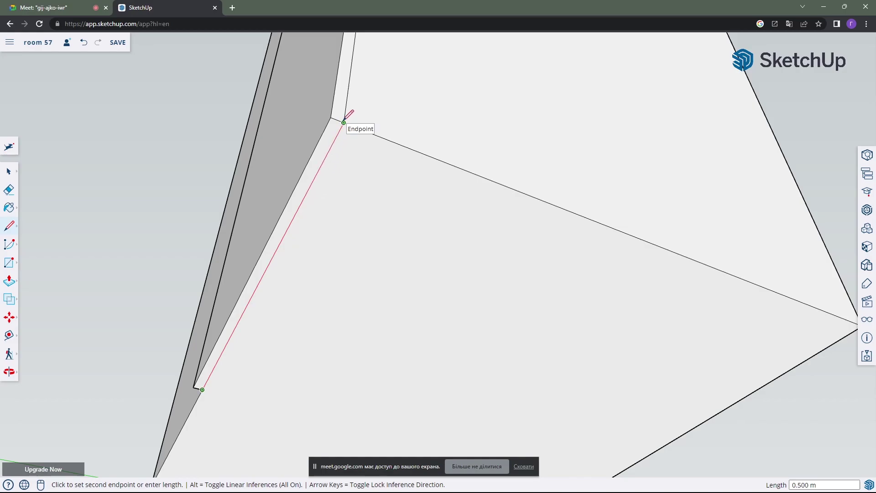
{"action": "left_click", "coordinate": [344, 122]}
{"action": "scroll", "coordinate": [362, 186], "scroll_direction": "down", "scroll_amount": 5}
{"action": "mouse_move", "coordinate": [362, 186]}
{"action": "middle_mouse_down"}
{"action": "mouse_move", "coordinate": [381, 164]}
{"action": "mouse_move", "coordinate": [365, 259]}
{"action": "middle_mouse_up"}
{"action": "scroll", "coordinate": [362, 160], "scroll_direction": "up", "scroll_amount": 3}
{"action": "mouse_move", "coordinate": [362, 161]}
{"action": "middle_mouse_down"}
{"action": "mouse_move", "coordinate": [420, 202]}
{"action": "mouse_move", "coordinate": [399, 225]}
{"action": "mouse_move", "coordinate": [419, 220]}
{"action": "mouse_move", "coordinate": [467, 233]}
{"action": "mouse_move", "coordinate": [483, 207]}
{"action": "mouse_move", "coordinate": [529, 209]}
{"action": "mouse_move", "coordinate": [396, 215]}
{"action": "mouse_move", "coordinate": [374, 205]}
{"action": "mouse_move", "coordinate": [388, 209]}
{"action": "mouse_move", "coordinate": [391, 276]}
{"action": "mouse_move", "coordinate": [416, 231]}
{"action": "middle_mouse_up"}
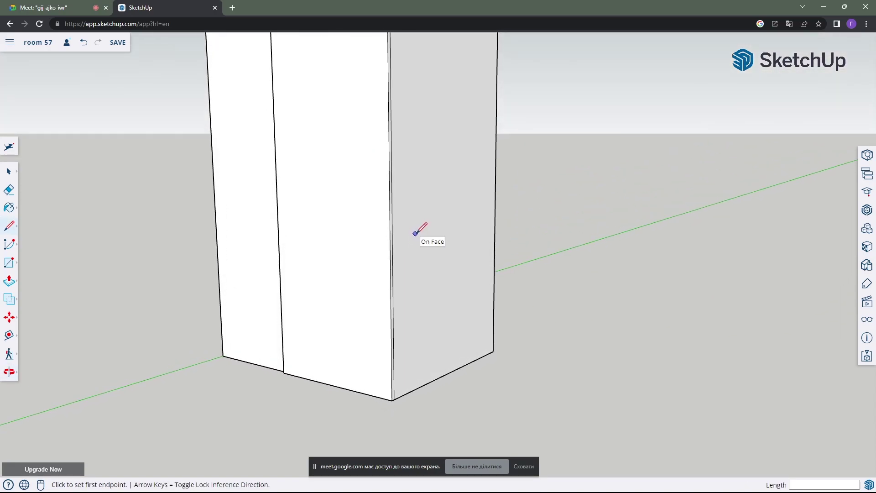
Orbit around the box to check the door face and the other sides
{"action": "mouse_move", "coordinate": [408, 205]}
{"action": "middle_mouse_down"}
{"action": "mouse_move", "coordinate": [401, 262]}
{"action": "mouse_move", "coordinate": [385, 239]}
{"action": "mouse_move", "coordinate": [342, 243]}
{"action": "mouse_move", "coordinate": [401, 258]}
{"action": "mouse_move", "coordinate": [384, 233]}
{"action": "mouse_move", "coordinate": [395, 247]}
{"action": "mouse_move", "coordinate": [327, 251]}
{"action": "mouse_move", "coordinate": [385, 256]}
{"action": "middle_mouse_up"}
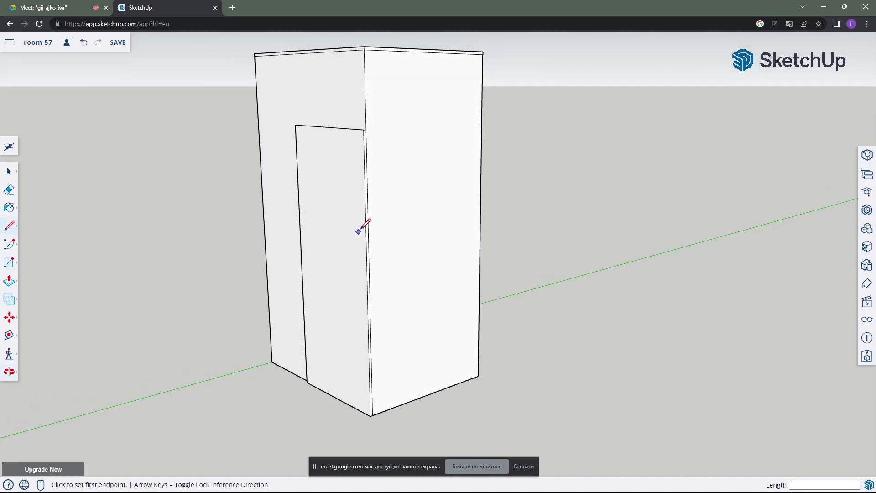
{"action": "mouse_move", "coordinate": [385, 210]}
{"action": "middle_mouse_down"}
{"action": "mouse_move", "coordinate": [417, 245]}
{"action": "mouse_move", "coordinate": [447, 225]}
{"action": "mouse_move", "coordinate": [448, 205]}
{"action": "mouse_move", "coordinate": [401, 209]}
{"action": "mouse_move", "coordinate": [431, 213]}
{"action": "mouse_move", "coordinate": [454, 201]}
{"action": "mouse_move", "coordinate": [441, 187]}
{"action": "mouse_move", "coordinate": [444, 202]}
{"action": "middle_mouse_up"}
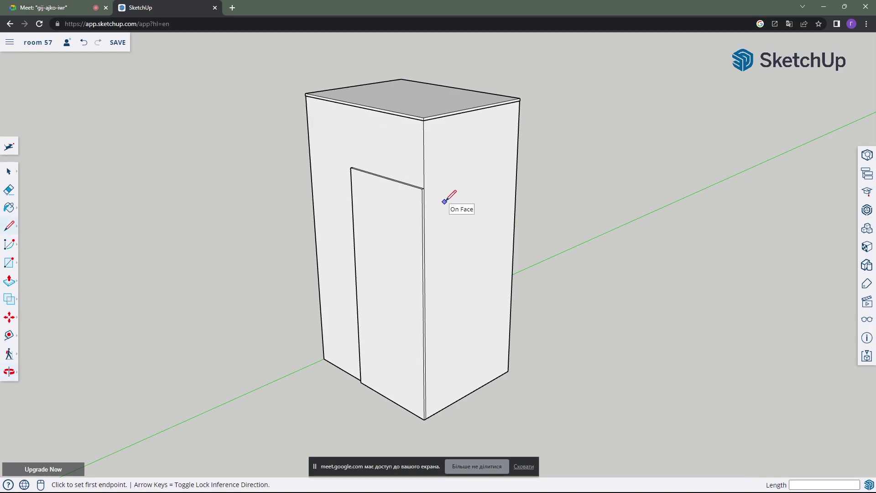
{"action": "mouse_move", "coordinate": [512, 182]}
{"action": "middle_mouse_down"}
{"action": "mouse_move", "coordinate": [356, 203]}
{"action": "mouse_move", "coordinate": [408, 196]}
{"action": "mouse_move", "coordinate": [381, 194]}
{"action": "mouse_move", "coordinate": [410, 203]}
{"action": "middle_mouse_up"}
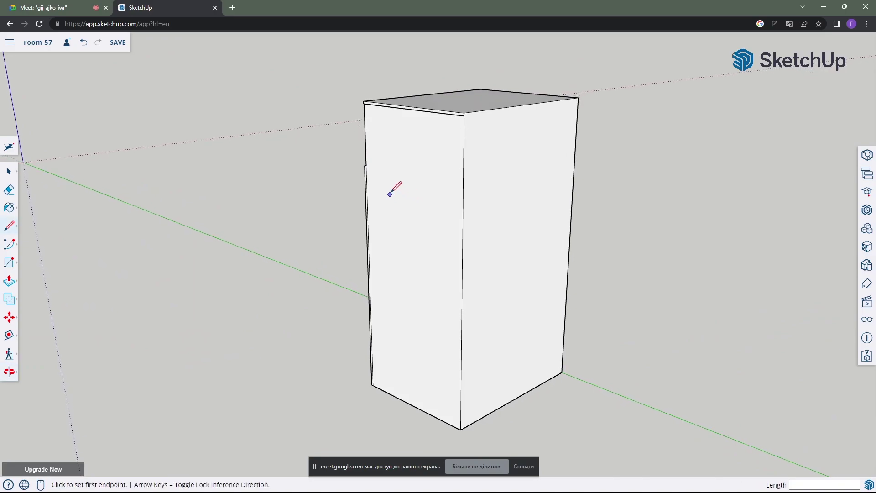
Import stand.jpg through Import > My device and bring it in as a material
{"action": "left_click", "coordinate": [9, 43]}
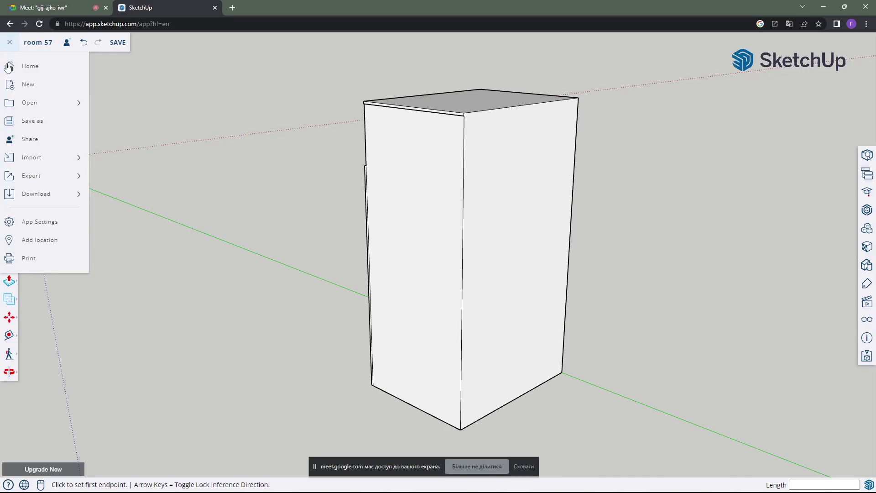
{"action": "left_click", "coordinate": [32, 162]}
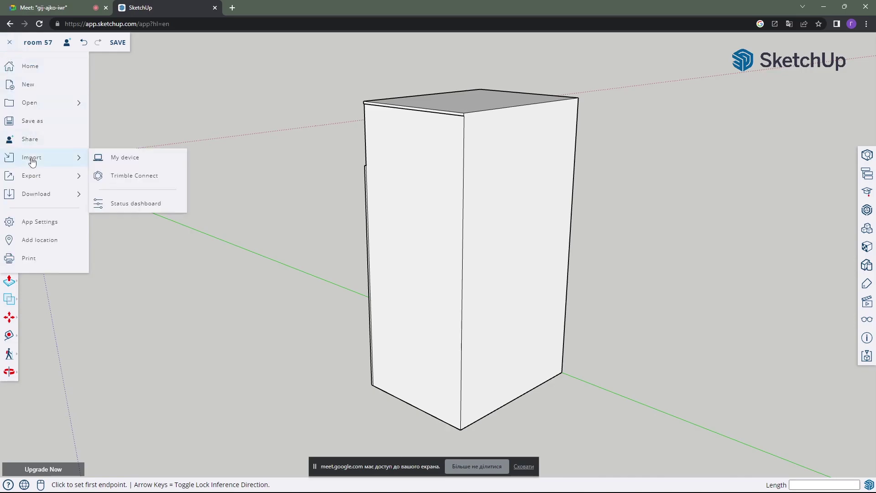
{"action": "left_click", "coordinate": [119, 159]}
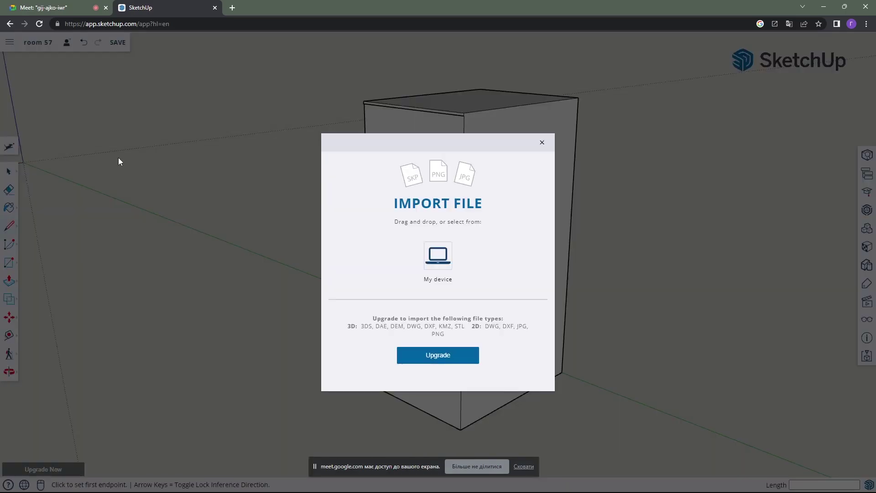
{"action": "left_click", "coordinate": [438, 256]}
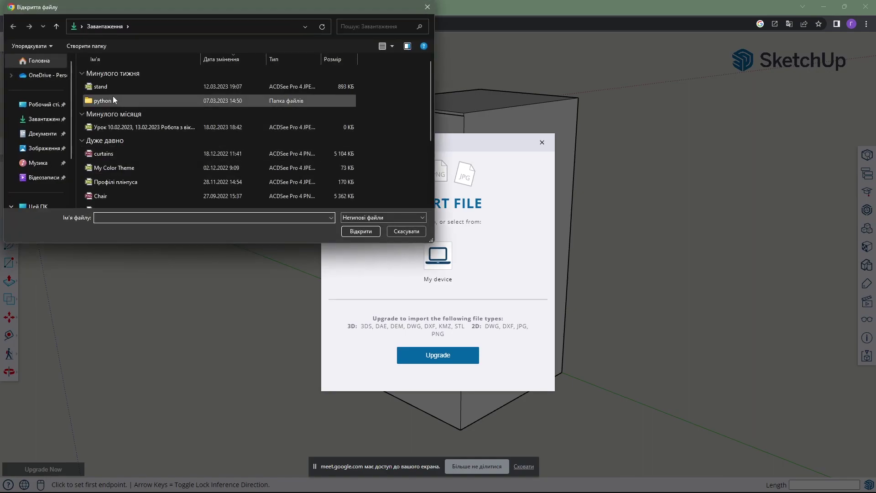
{"action": "mouse_move", "coordinate": [100, 86]}
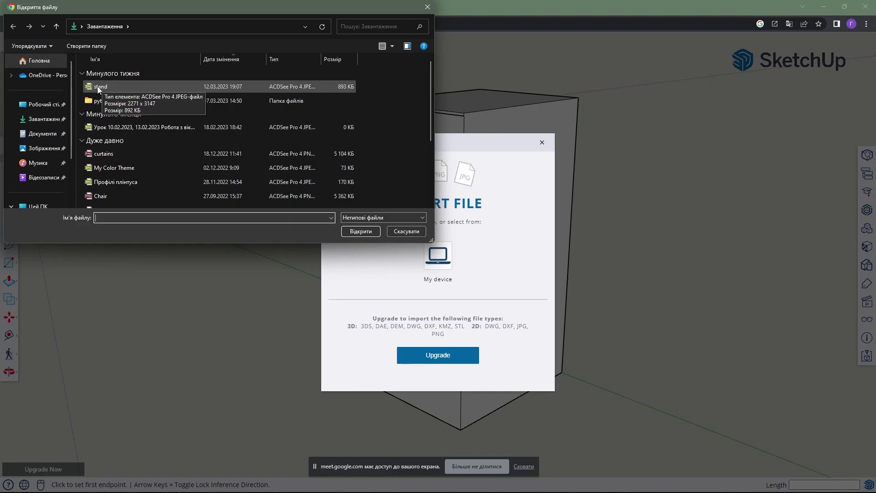
{"action": "left_click", "coordinate": [99, 90]}
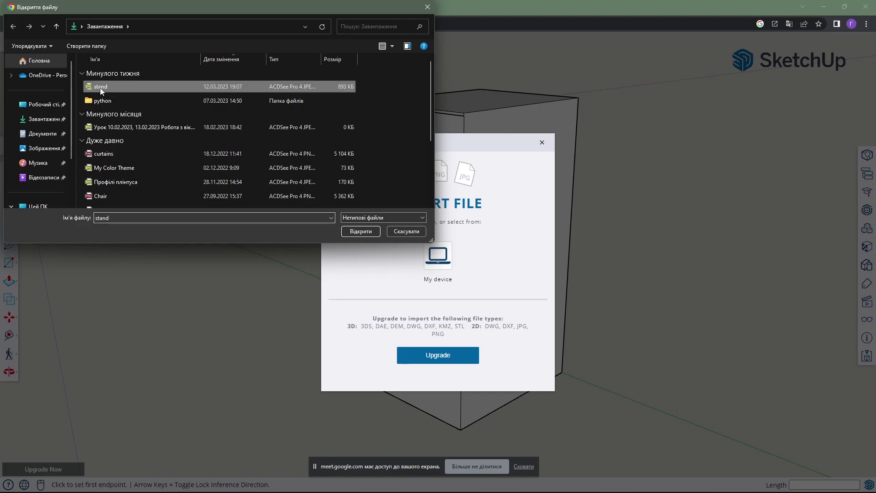
{"action": "left_click", "coordinate": [358, 232]}
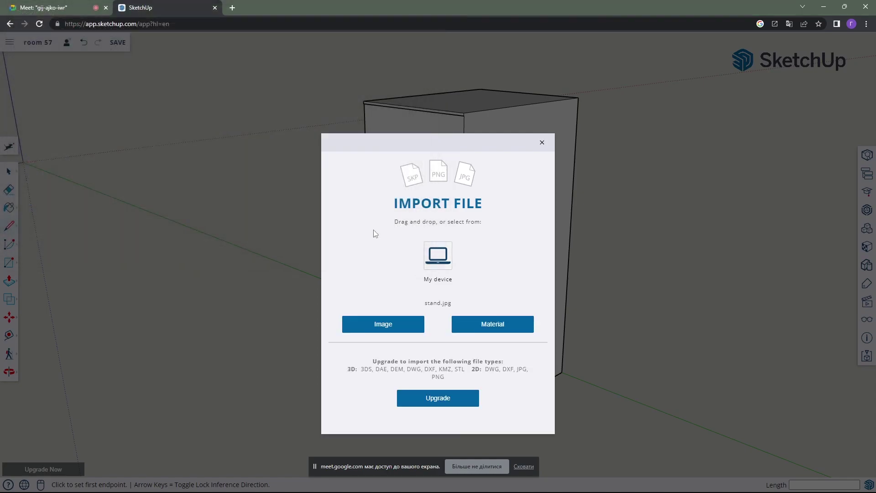
{"action": "left_click", "coordinate": [499, 328]}
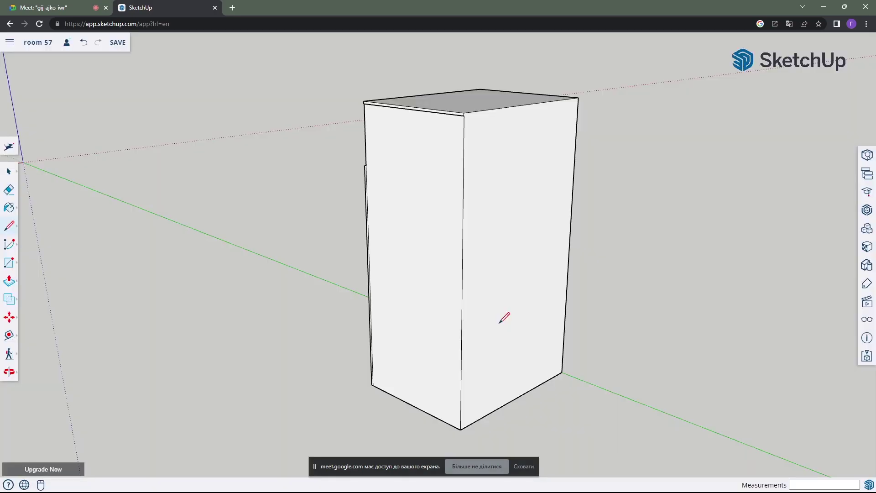
Place the wood image from the box's bottom corner and stretch it to the top corner
{"action": "middle_click_drag", "start_coordinate": [526, 289], "coordinate": [450, 307]}
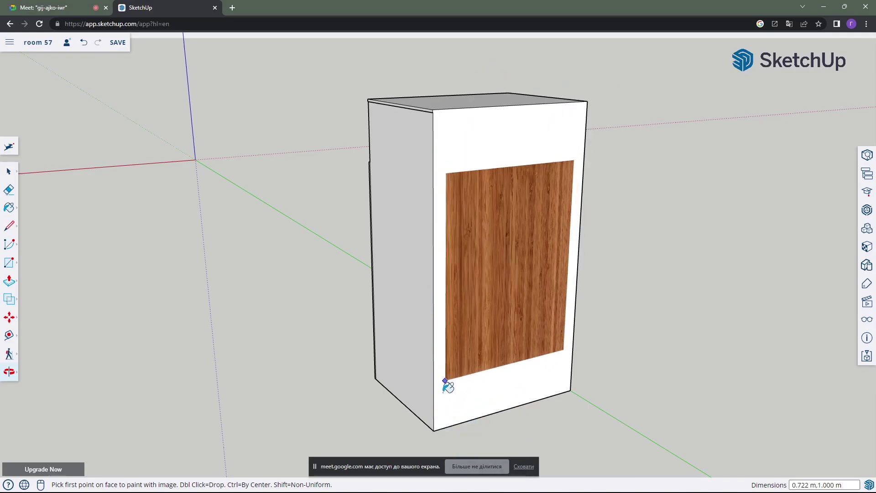
{"action": "left_click", "coordinate": [437, 428]}
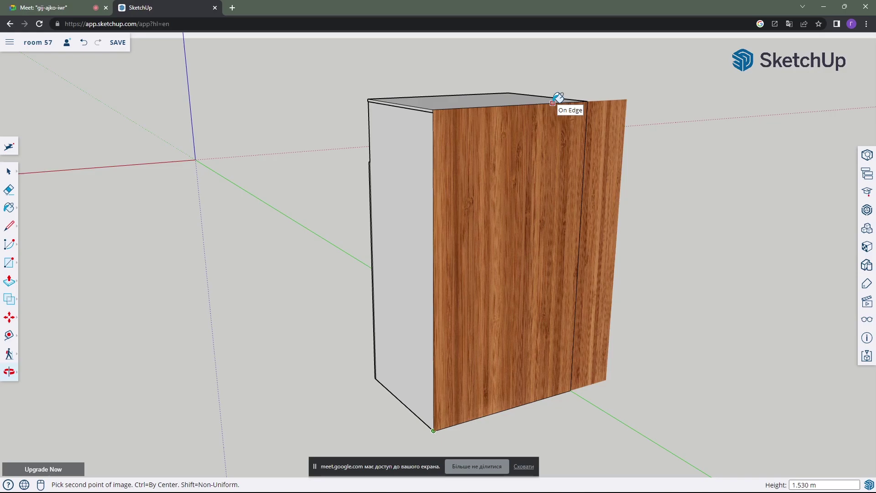
{"action": "left_click", "coordinate": [554, 102]}
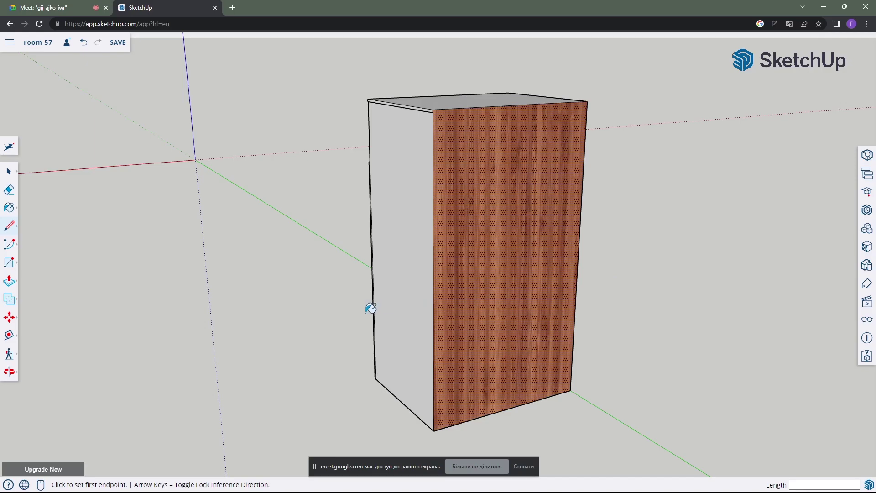
{"action": "mouse_move", "coordinate": [371, 308]}
{"action": "middle_mouse_down"}
{"action": "mouse_move", "coordinate": [366, 317]}
{"action": "mouse_move", "coordinate": [587, 307]}
{"action": "mouse_move", "coordinate": [632, 292]}
{"action": "mouse_move", "coordinate": [378, 286]}
{"action": "mouse_move", "coordinate": [582, 293]}
{"action": "mouse_move", "coordinate": [606, 283]}
{"action": "middle_mouse_up"}
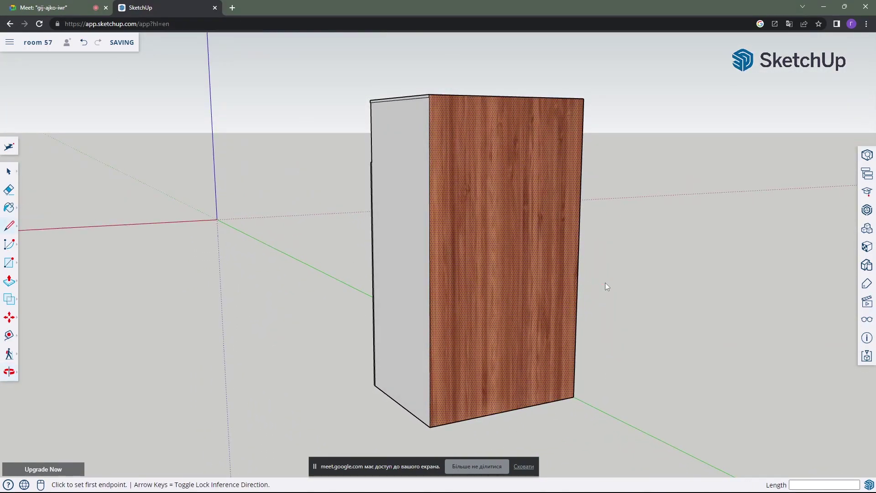
Select the wood-textured front face with the Select tool
{"action": "left_click", "coordinate": [7, 176]}
{"action": "left_click", "coordinate": [293, 245]}
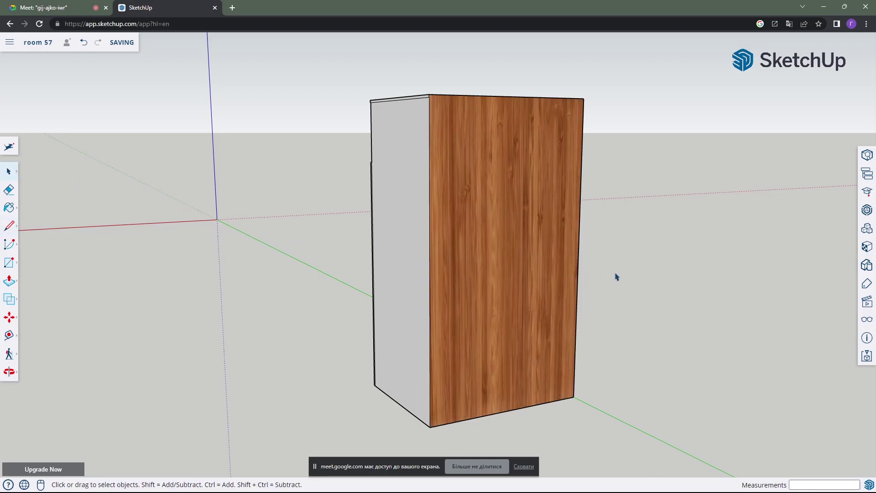
{"action": "mouse_move", "coordinate": [616, 277]}
{"action": "middle_mouse_down"}
{"action": "mouse_move", "coordinate": [355, 258]}
{"action": "mouse_move", "coordinate": [363, 231]}
{"action": "mouse_move", "coordinate": [622, 309]}
{"action": "middle_mouse_up"}
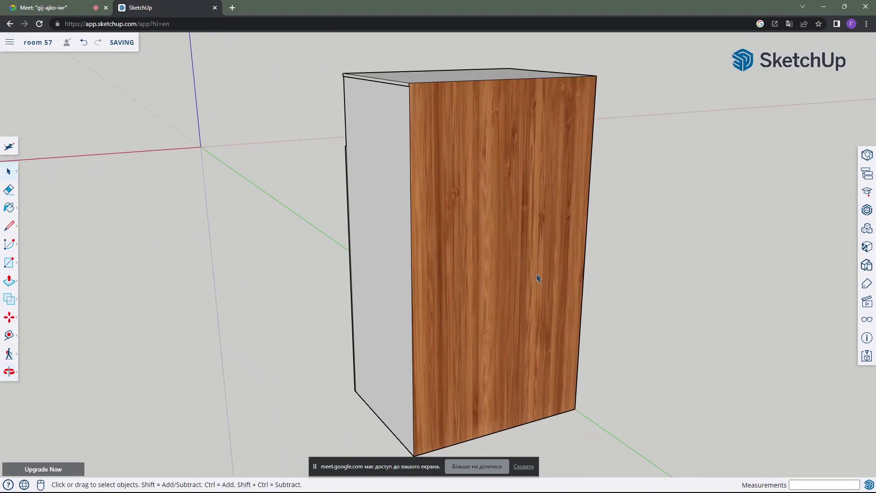
{"action": "middle_click_drag", "start_coordinate": [545, 286], "coordinate": [577, 271]}
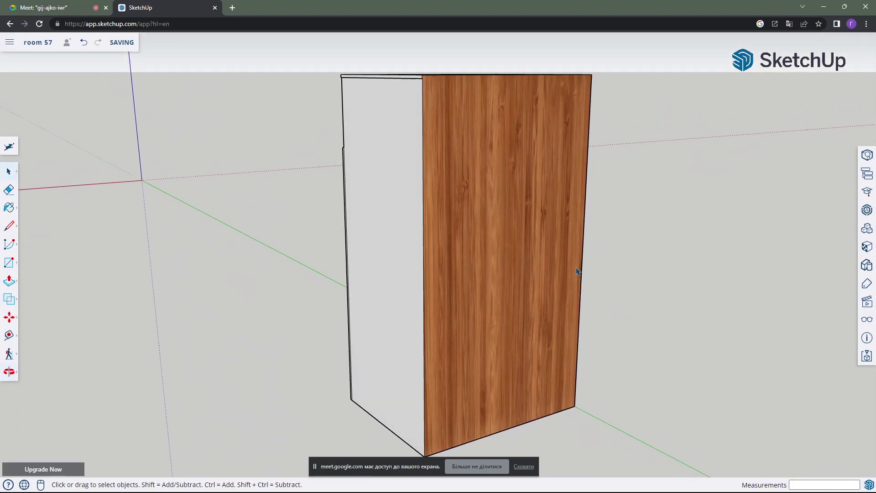
{"action": "left_click", "coordinate": [497, 248]}
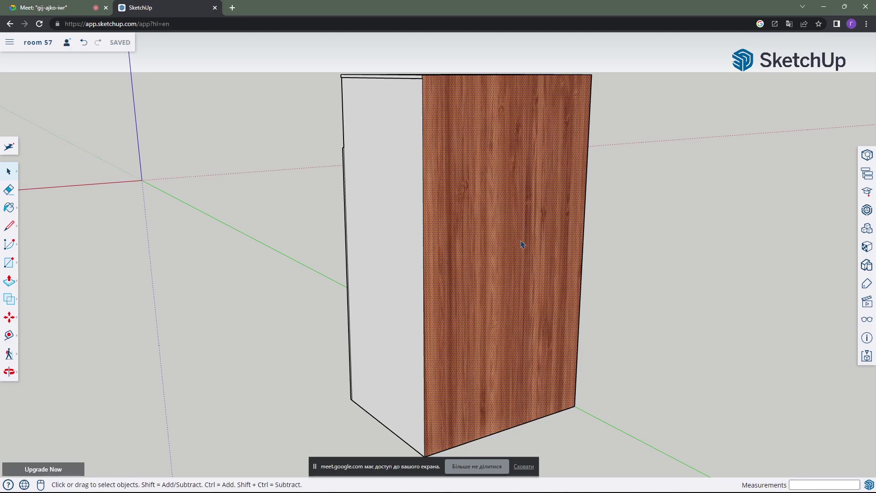
Make the wood face's texture unique and purge unused materials
{"action": "left_click", "coordinate": [865, 249]}
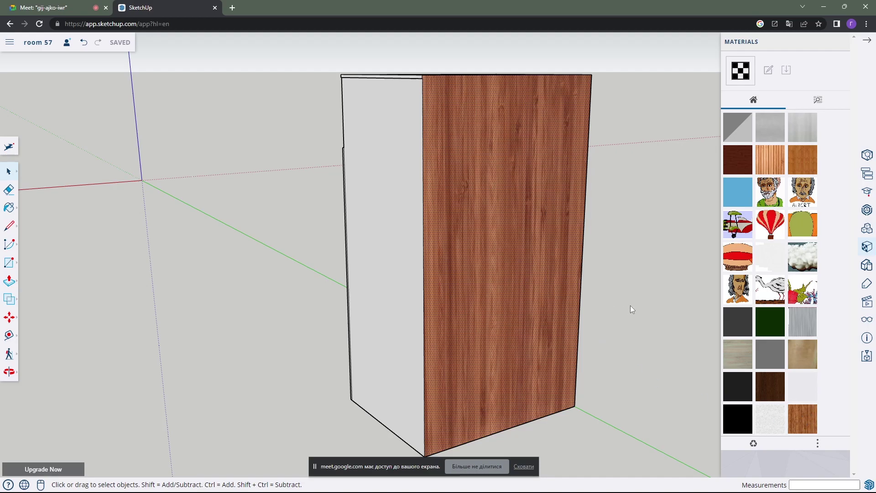
{"action": "middle_click_drag", "start_coordinate": [650, 300], "coordinate": [626, 294]}
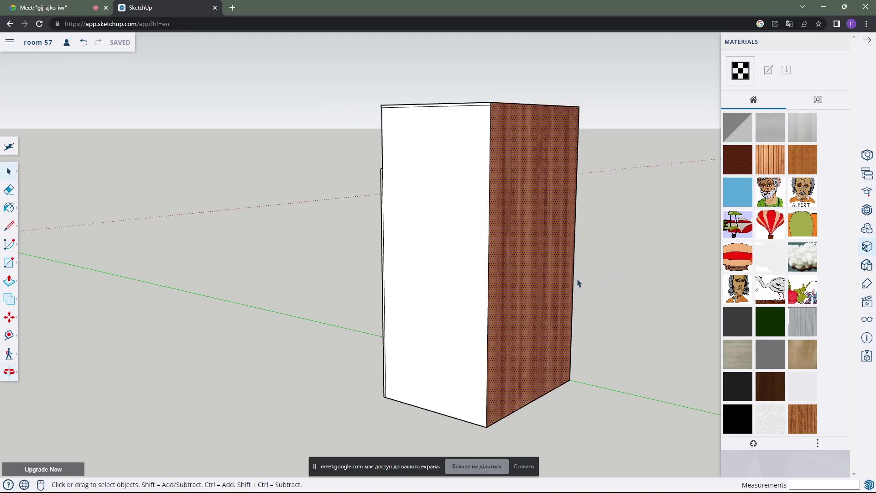
{"action": "right_click", "coordinate": [537, 242]}
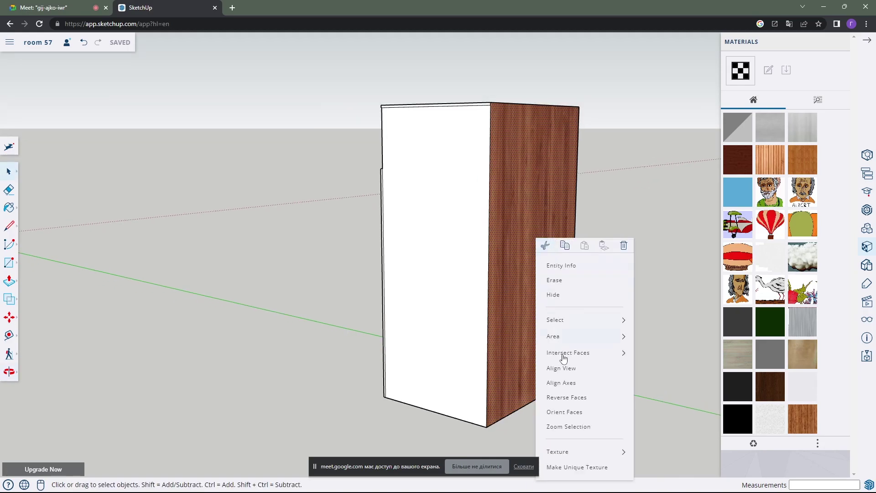
{"action": "left_click", "coordinate": [574, 470]}
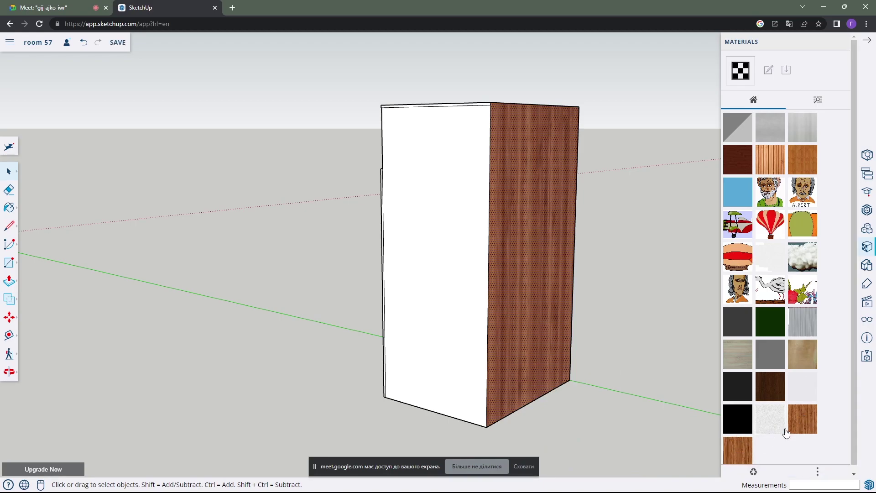
{"action": "left_click", "coordinate": [753, 474]}
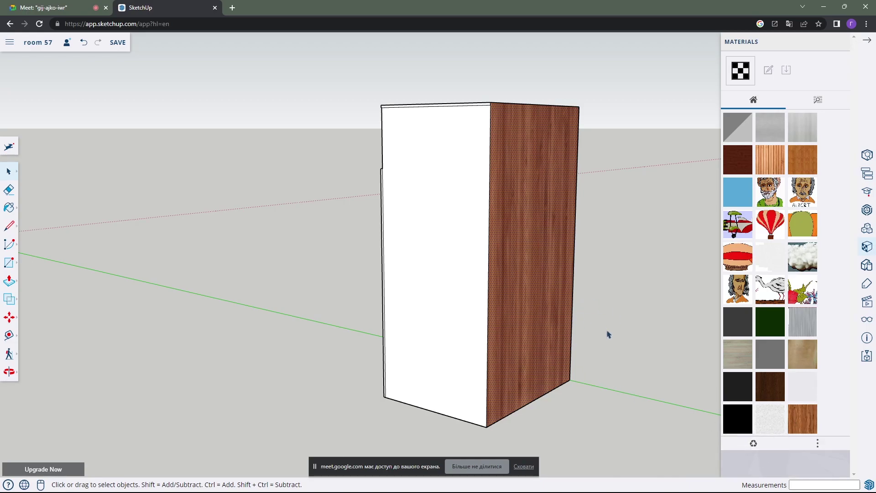
Paint the white front face, the face around the door and the door with Material#6
{"action": "middle_click_drag", "start_coordinate": [592, 332], "coordinate": [620, 326]}
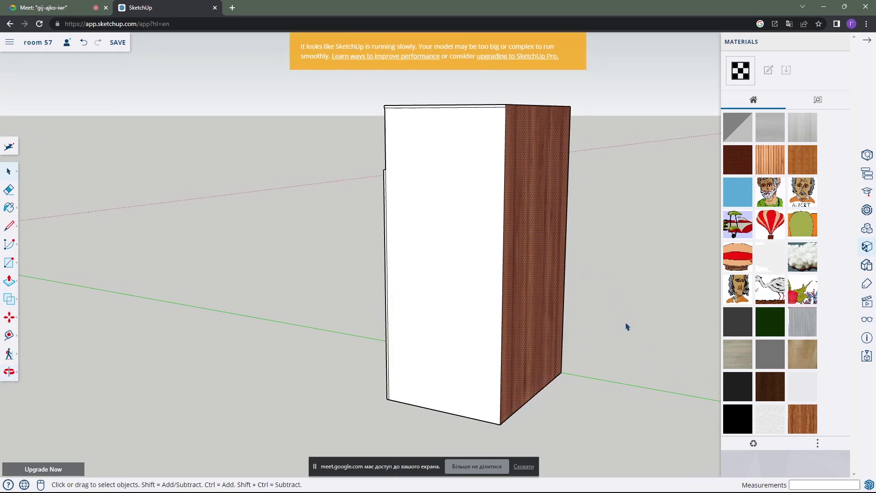
{"action": "left_click", "coordinate": [802, 420]}
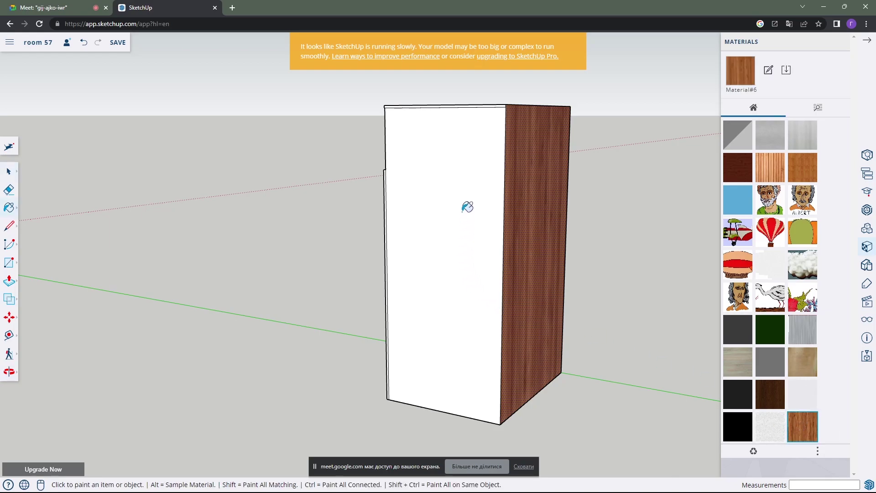
{"action": "left_click", "coordinate": [459, 250]}
{"action": "middle_click_drag", "start_coordinate": [460, 250], "coordinate": [501, 206]}
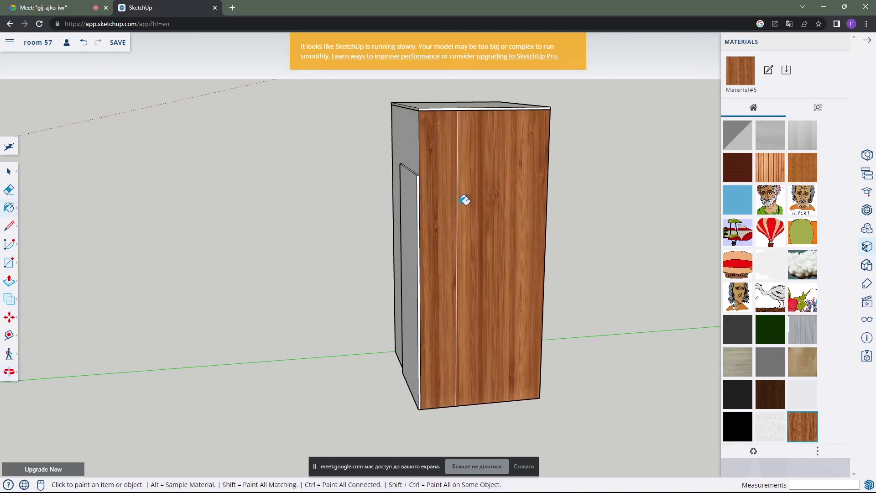
{"action": "middle_click_drag", "start_coordinate": [448, 265], "coordinate": [515, 267]}
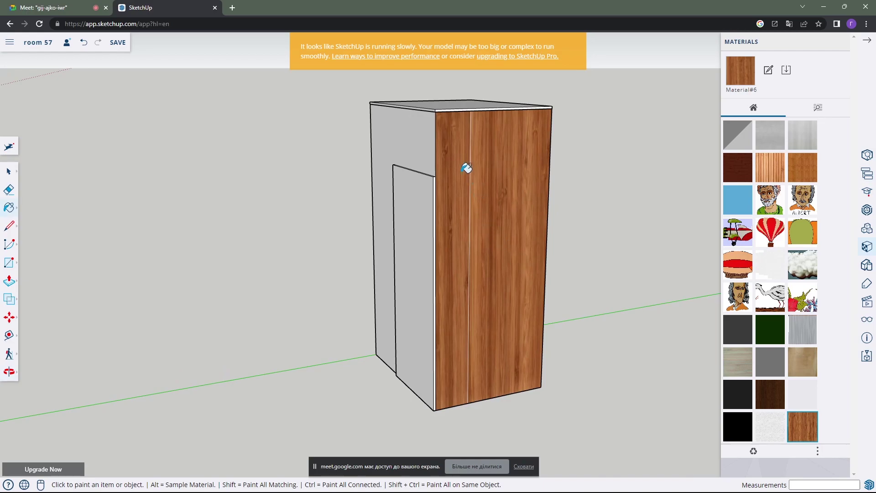
{"action": "middle_click_drag", "start_coordinate": [413, 184], "coordinate": [495, 210]}
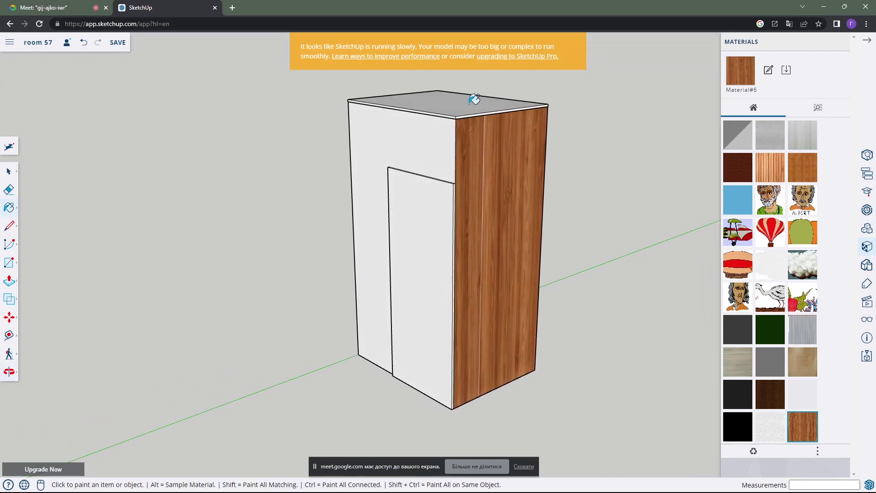
{"action": "mouse_move", "coordinate": [397, 194]}
{"action": "middle_mouse_down"}
{"action": "mouse_move", "coordinate": [549, 194]}
{"action": "mouse_move", "coordinate": [378, 198]}
{"action": "mouse_move", "coordinate": [335, 210]}
{"action": "middle_mouse_up"}
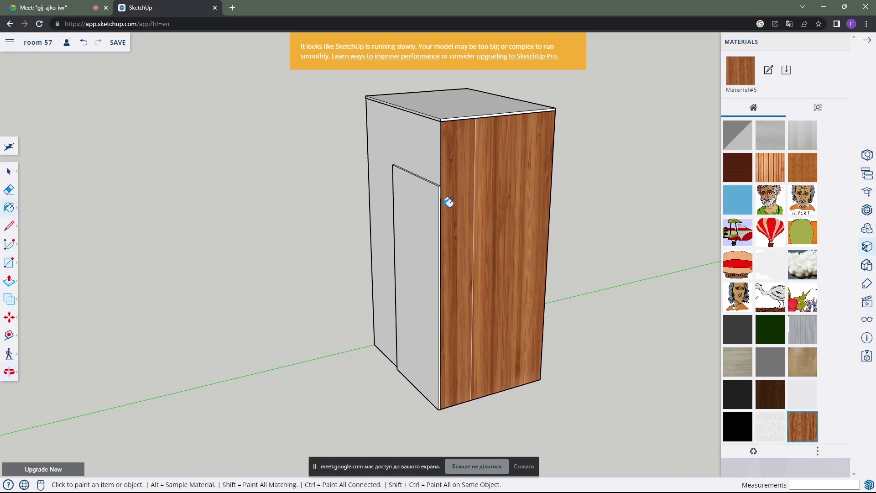
{"action": "middle_click_drag", "start_coordinate": [445, 200], "coordinate": [513, 205]}
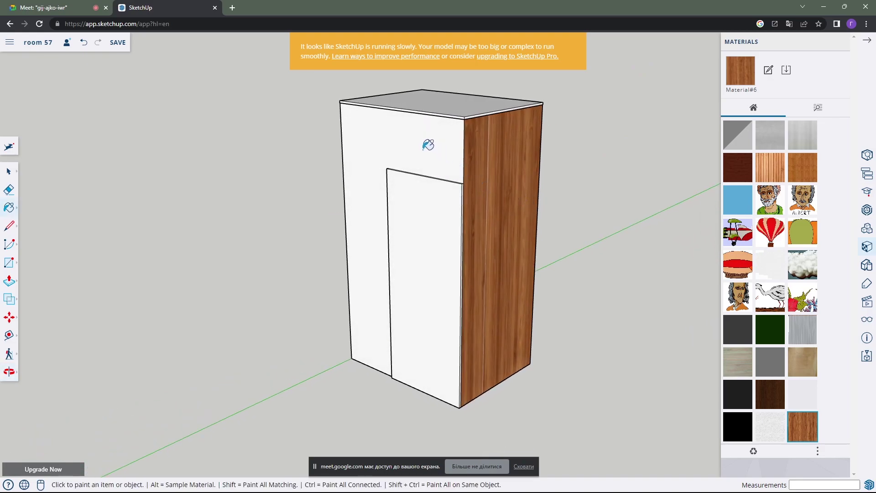
{"action": "left_click", "coordinate": [428, 145]}
{"action": "left_click", "coordinate": [428, 235]}
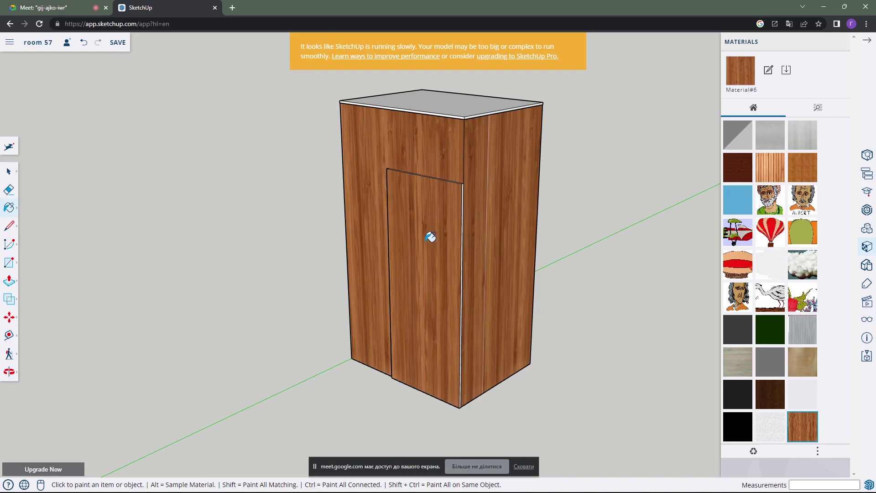
Paint the cabinet's white top face with Material#6
{"action": "mouse_move", "coordinate": [403, 262]}
{"action": "middle_mouse_down"}
{"action": "mouse_move", "coordinate": [514, 245]}
{"action": "mouse_move", "coordinate": [444, 229]}
{"action": "middle_mouse_up"}
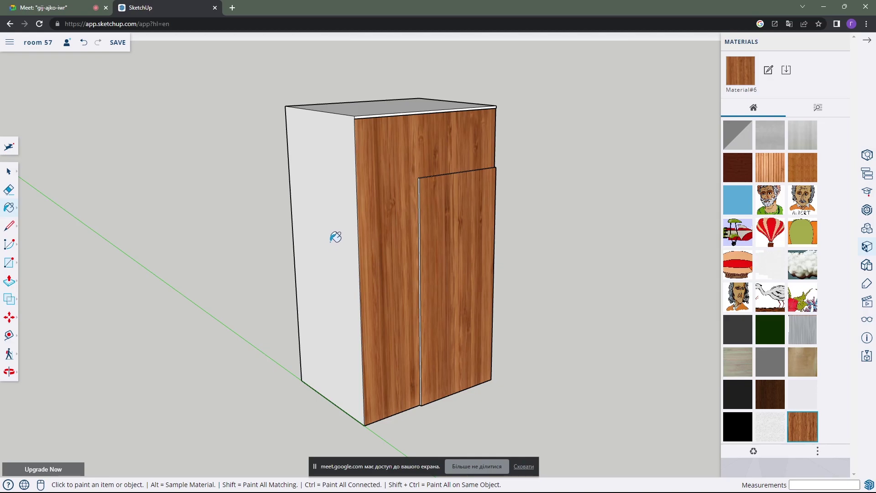
{"action": "mouse_move", "coordinate": [415, 247]}
{"action": "middle_mouse_down"}
{"action": "mouse_move", "coordinate": [342, 254]}
{"action": "mouse_move", "coordinate": [385, 255]}
{"action": "mouse_move", "coordinate": [333, 228]}
{"action": "middle_mouse_up"}
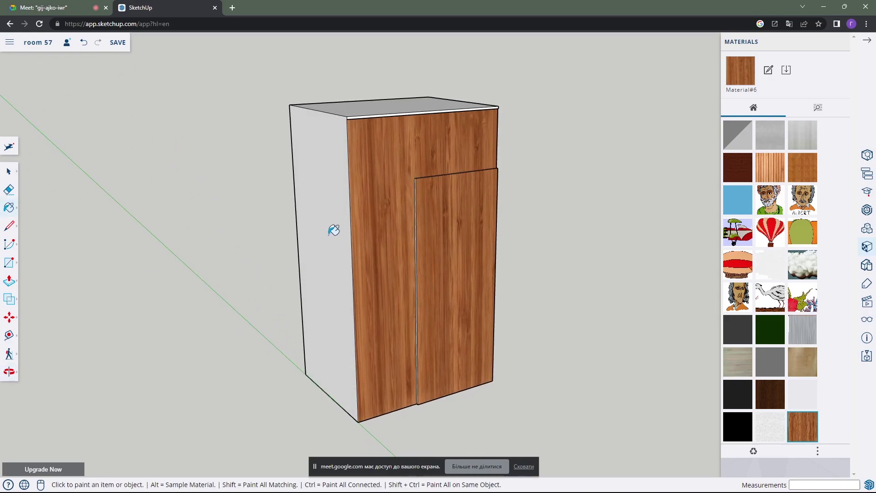
{"action": "middle_click_drag", "start_coordinate": [472, 203], "coordinate": [295, 247]}
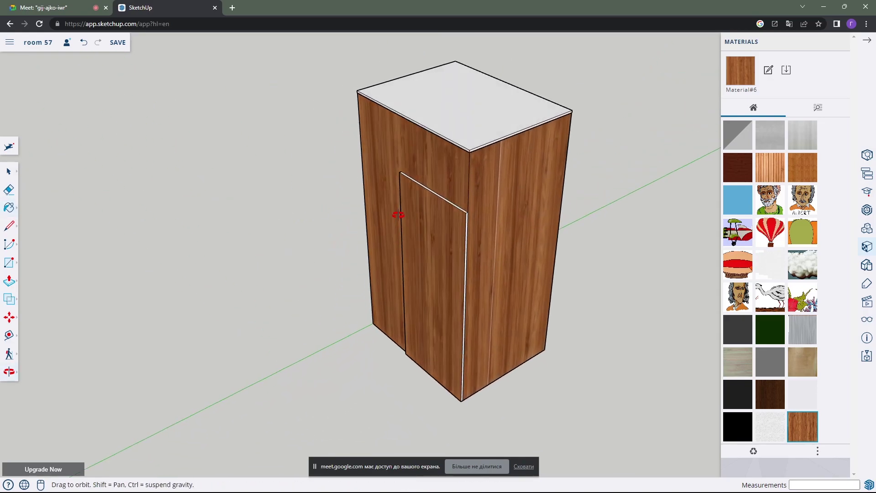
{"action": "middle_click_drag", "start_coordinate": [302, 215], "coordinate": [462, 133]}
{"action": "left_click", "coordinate": [475, 117]}
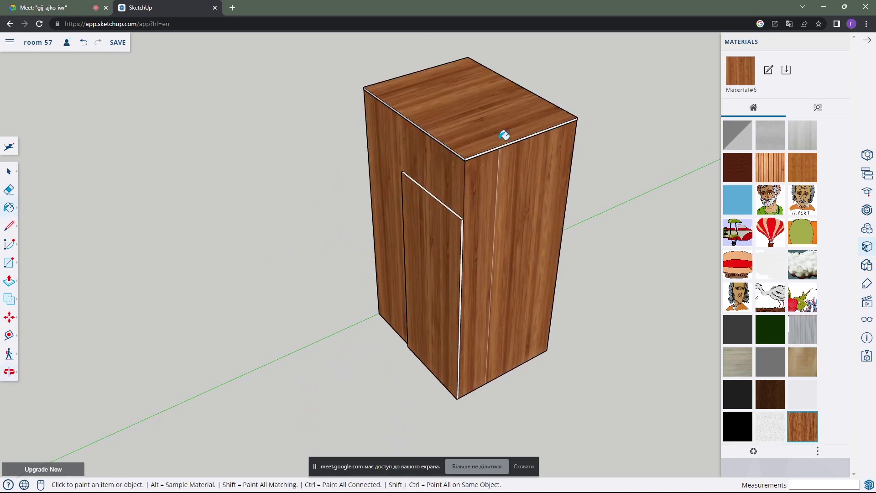
{"action": "mouse_move", "coordinate": [493, 185]}
{"action": "middle_mouse_down"}
{"action": "mouse_move", "coordinate": [358, 181]}
{"action": "mouse_move", "coordinate": [504, 164]}
{"action": "mouse_move", "coordinate": [522, 143]}
{"action": "mouse_move", "coordinate": [465, 196]}
{"action": "mouse_move", "coordinate": [470, 146]}
{"action": "mouse_move", "coordinate": [426, 193]}
{"action": "mouse_move", "coordinate": [416, 158]}
{"action": "middle_mouse_up"}
{"action": "scroll", "coordinate": [444, 156], "scroll_direction": "up", "scroll_amount": 1}
{"action": "scroll", "coordinate": [455, 178], "scroll_direction": "up", "scroll_amount": 1}
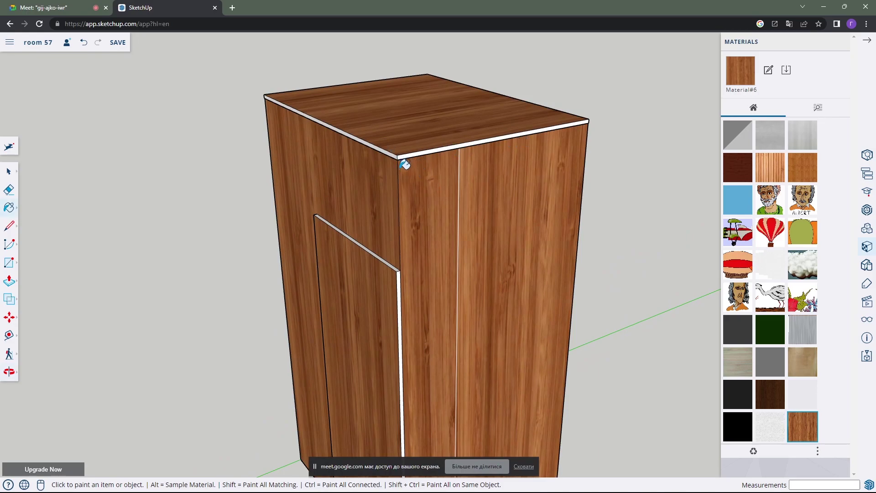
Paint the thin white top edge strips with the dark wood Material#4
{"action": "left_click", "coordinate": [769, 395]}
{"action": "scroll", "coordinate": [453, 143], "scroll_direction": "up", "scroll_amount": 2}
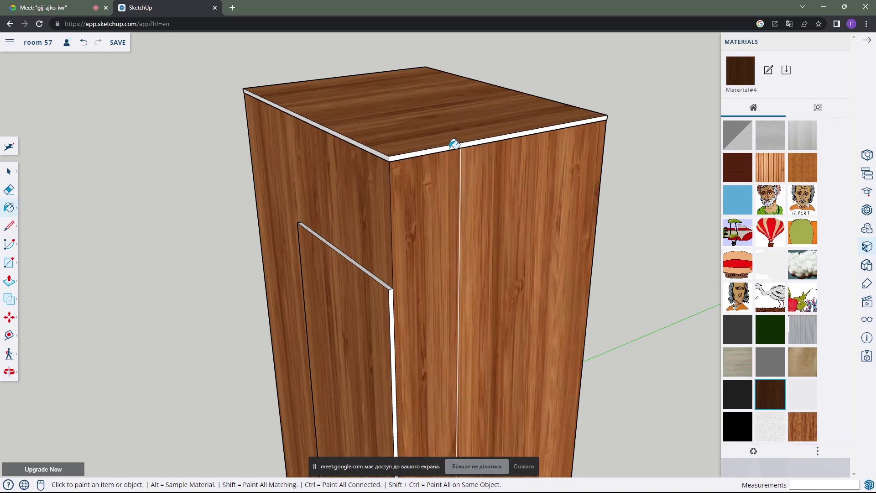
{"action": "scroll", "coordinate": [453, 144], "scroll_direction": "up", "scroll_amount": 3}
{"action": "left_click", "coordinate": [440, 146]}
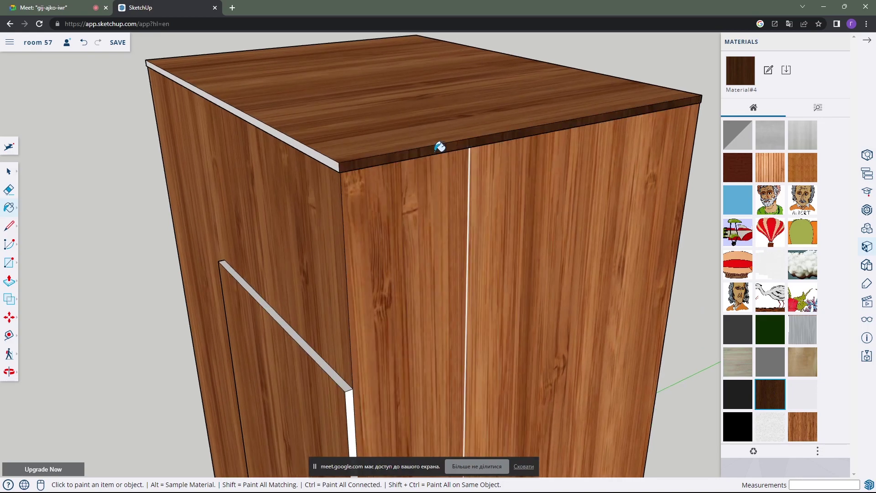
{"action": "middle_click_drag", "start_coordinate": [400, 152], "coordinate": [383, 163]}
{"action": "left_click", "coordinate": [382, 163]}
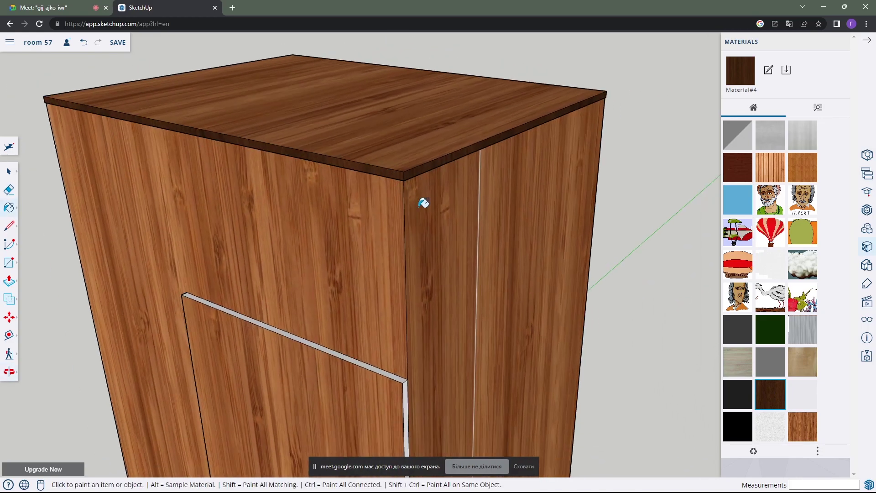
Paint the door's top and left edge strips dark, then select the broad face beside it
{"action": "mouse_move", "coordinate": [421, 195]}
{"action": "middle_mouse_down"}
{"action": "mouse_move", "coordinate": [391, 297]}
{"action": "mouse_move", "coordinate": [469, 296]}
{"action": "mouse_move", "coordinate": [450, 294]}
{"action": "middle_mouse_up"}
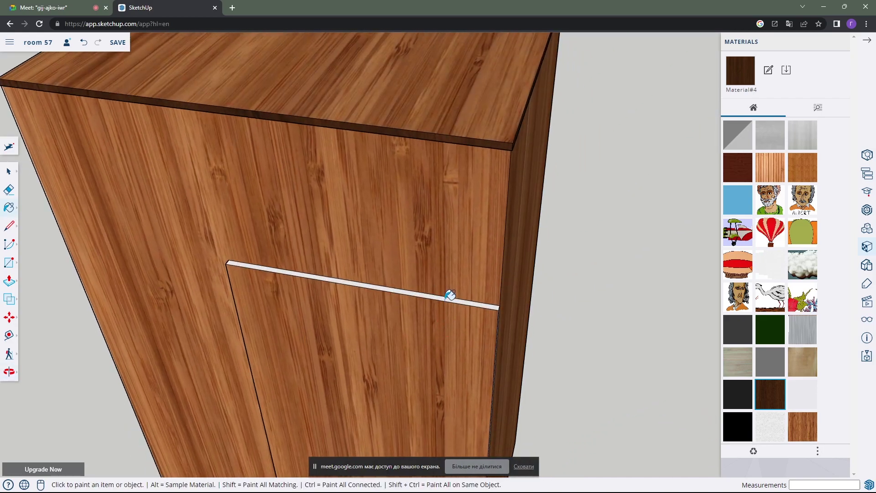
{"action": "left_click", "coordinate": [303, 273]}
{"action": "mouse_move", "coordinate": [303, 273]}
{"action": "middle_mouse_down"}
{"action": "mouse_move", "coordinate": [422, 219]}
{"action": "mouse_move", "coordinate": [338, 305]}
{"action": "mouse_move", "coordinate": [374, 276]}
{"action": "mouse_move", "coordinate": [254, 317]}
{"action": "mouse_move", "coordinate": [331, 336]}
{"action": "middle_mouse_up"}
{"action": "left_click", "coordinate": [338, 305]}
{"action": "mouse_move", "coordinate": [444, 350]}
{"action": "middle_mouse_down"}
{"action": "mouse_move", "coordinate": [385, 260]}
{"action": "mouse_move", "coordinate": [422, 211]}
{"action": "mouse_move", "coordinate": [479, 272]}
{"action": "middle_mouse_up"}
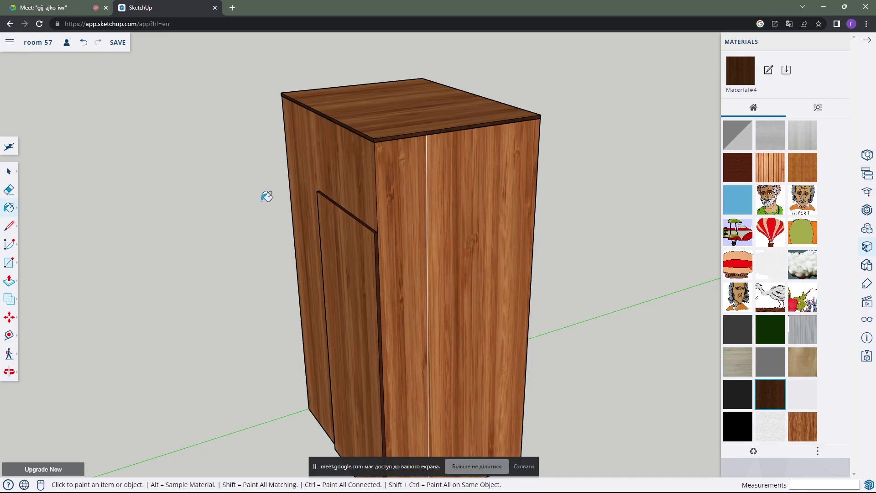
{"action": "left_click", "coordinate": [9, 172]}
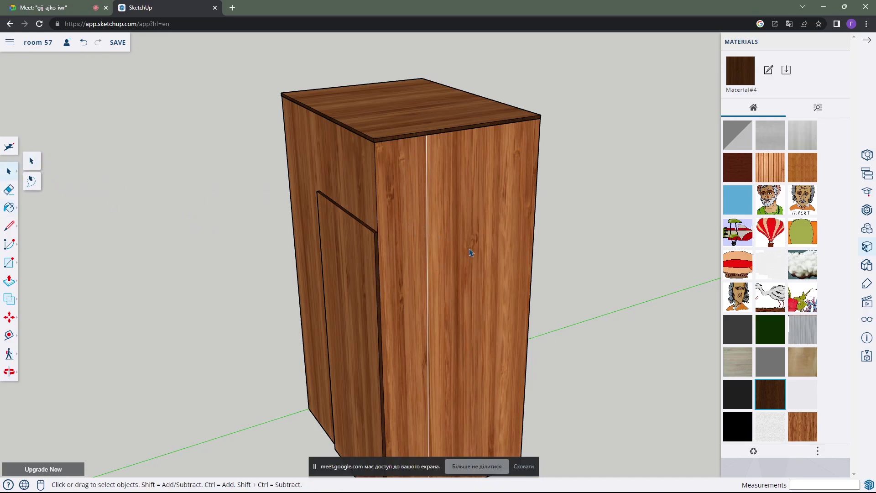
{"action": "left_click", "coordinate": [435, 248]}
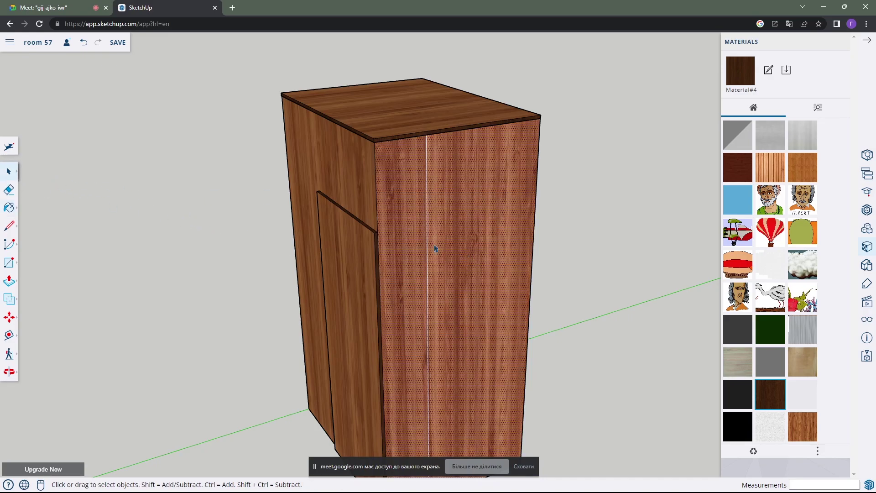
Slide the broad face's wood texture left with Texture > Position to hide the seam
{"action": "right_click", "coordinate": [454, 218]}
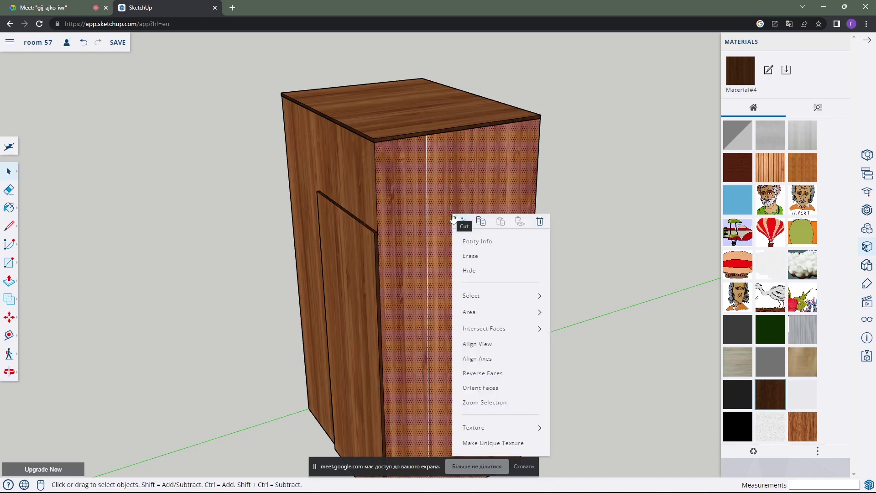
{"action": "mouse_move", "coordinate": [474, 427]}
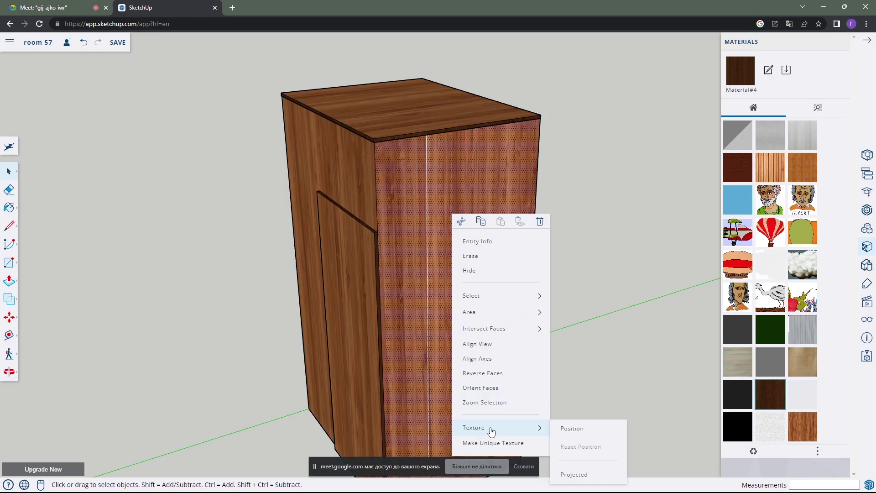
{"action": "left_click", "coordinate": [571, 429]}
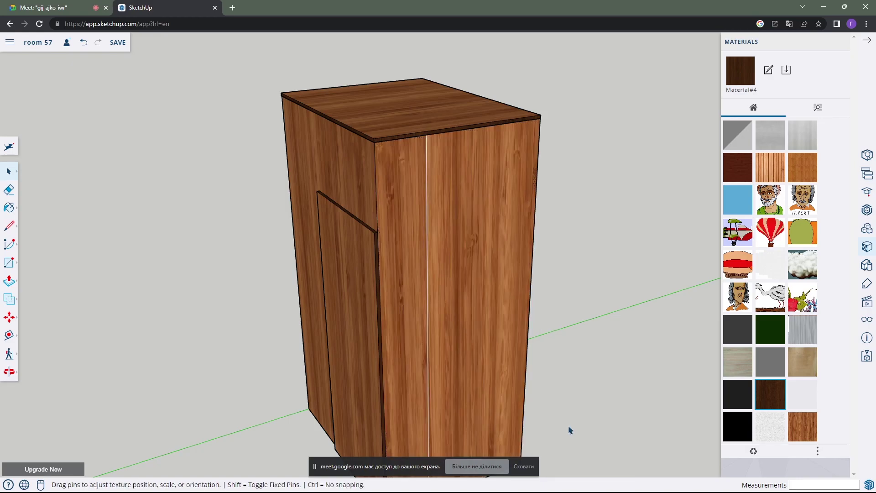
{"action": "scroll", "coordinate": [499, 303], "scroll_direction": "down", "scroll_amount": 2}
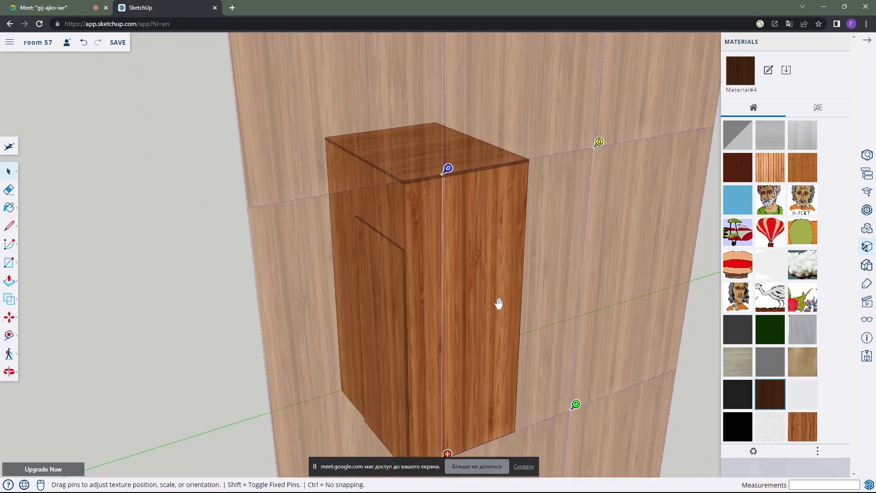
{"action": "mouse_move", "coordinate": [501, 303]}
{"action": "middle_mouse_down"}
{"action": "mouse_move", "coordinate": [508, 240]}
{"action": "mouse_move", "coordinate": [452, 237]}
{"action": "mouse_move", "coordinate": [461, 231]}
{"action": "middle_mouse_up"}
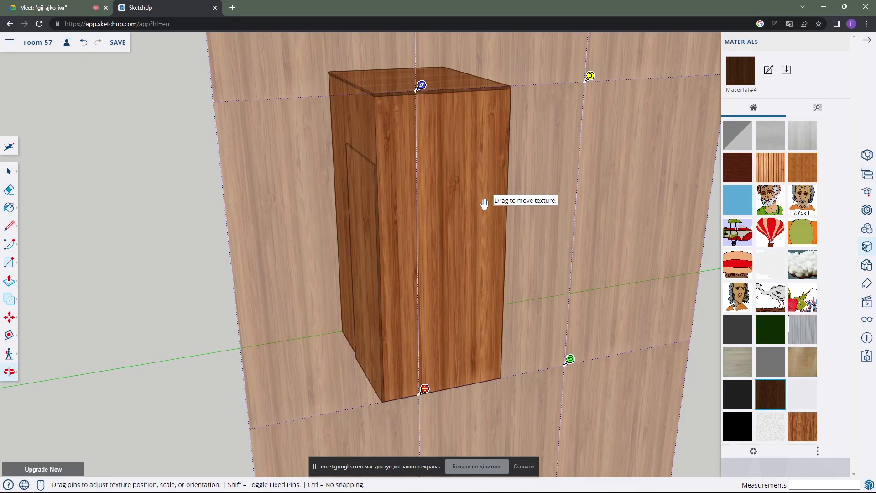
{"action": "left_click_drag", "start_coordinate": [484, 203], "coordinate": [429, 211]}
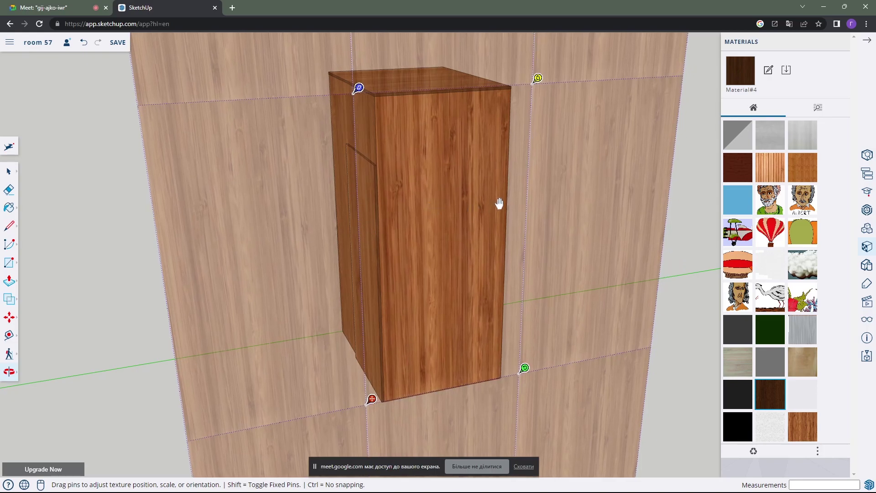
{"action": "left_click", "coordinate": [689, 199]}
{"action": "mouse_move", "coordinate": [446, 219]}
{"action": "middle_mouse_down"}
{"action": "mouse_move", "coordinate": [309, 201]}
{"action": "mouse_move", "coordinate": [417, 198]}
{"action": "mouse_move", "coordinate": [393, 210]}
{"action": "mouse_move", "coordinate": [412, 209]}
{"action": "mouse_move", "coordinate": [389, 199]}
{"action": "mouse_move", "coordinate": [407, 193]}
{"action": "mouse_move", "coordinate": [382, 215]}
{"action": "mouse_move", "coordinate": [528, 221]}
{"action": "mouse_move", "coordinate": [387, 230]}
{"action": "mouse_move", "coordinate": [354, 215]}
{"action": "mouse_move", "coordinate": [568, 230]}
{"action": "mouse_move", "coordinate": [354, 215]}
{"action": "mouse_move", "coordinate": [385, 225]}
{"action": "mouse_move", "coordinate": [569, 223]}
{"action": "mouse_move", "coordinate": [461, 244]}
{"action": "mouse_move", "coordinate": [454, 198]}
{"action": "mouse_move", "coordinate": [433, 214]}
{"action": "mouse_move", "coordinate": [466, 191]}
{"action": "mouse_move", "coordinate": [428, 204]}
{"action": "mouse_move", "coordinate": [480, 198]}
{"action": "middle_mouse_up"}
{"action": "scroll", "coordinate": [451, 200], "scroll_direction": "down", "scroll_amount": 2}
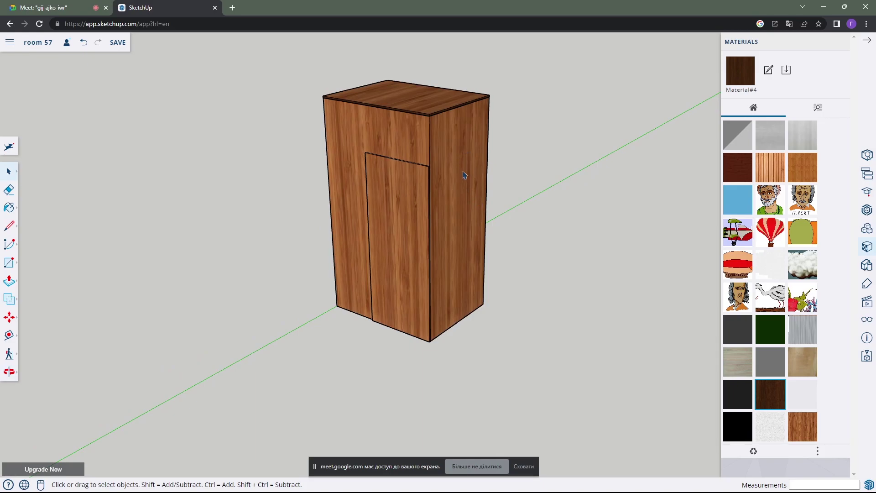
Box-select all the cabinet geometry and make it a group
{"action": "left_click_drag", "start_coordinate": [289, 54], "coordinate": [533, 377]}
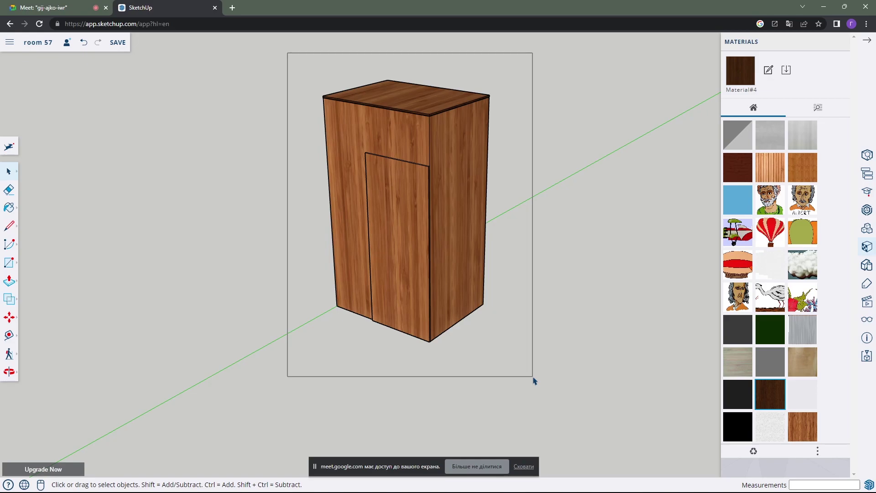
{"action": "left_click_drag", "start_coordinate": [533, 378], "coordinate": [534, 378]}
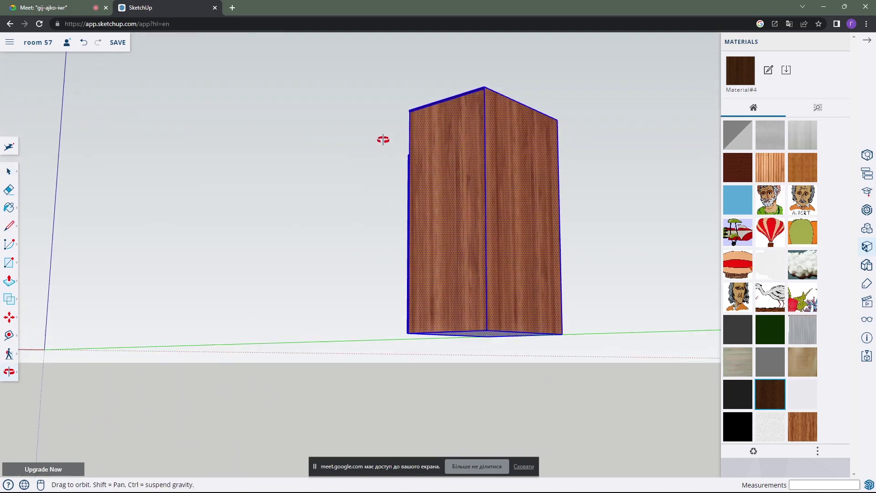
{"action": "mouse_move", "coordinate": [559, 234]}
{"action": "middle_mouse_down"}
{"action": "mouse_move", "coordinate": [437, 220]}
{"action": "mouse_move", "coordinate": [469, 203]}
{"action": "mouse_move", "coordinate": [415, 231]}
{"action": "mouse_move", "coordinate": [568, 298]}
{"action": "mouse_move", "coordinate": [567, 242]}
{"action": "mouse_move", "coordinate": [491, 255]}
{"action": "middle_mouse_up"}
{"action": "scroll", "coordinate": [474, 210], "scroll_direction": "up", "scroll_amount": 3}
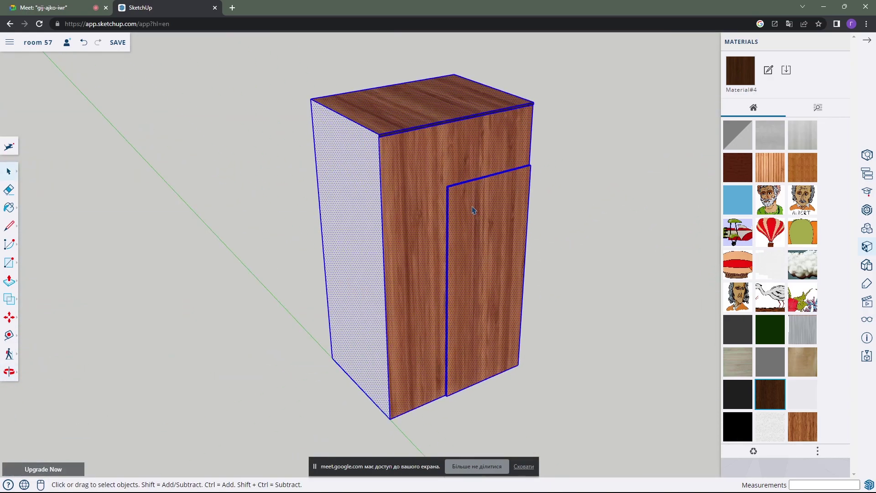
{"action": "right_click", "coordinate": [417, 177]}
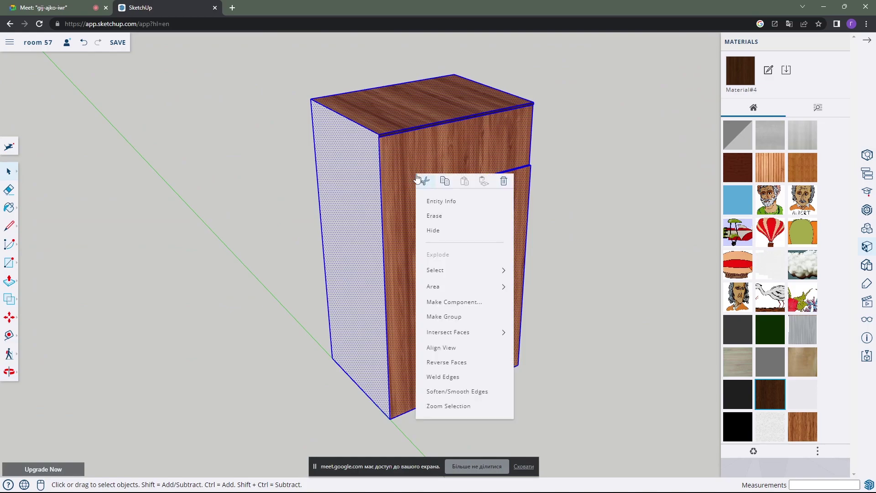
{"action": "left_click", "coordinate": [440, 323]}
Orbit and zoom around the grouped cabinet to check its wood grain
{"action": "mouse_move", "coordinate": [442, 305]}
{"action": "middle_mouse_down"}
{"action": "mouse_move", "coordinate": [487, 270]}
{"action": "mouse_move", "coordinate": [284, 258]}
{"action": "middle_mouse_up"}
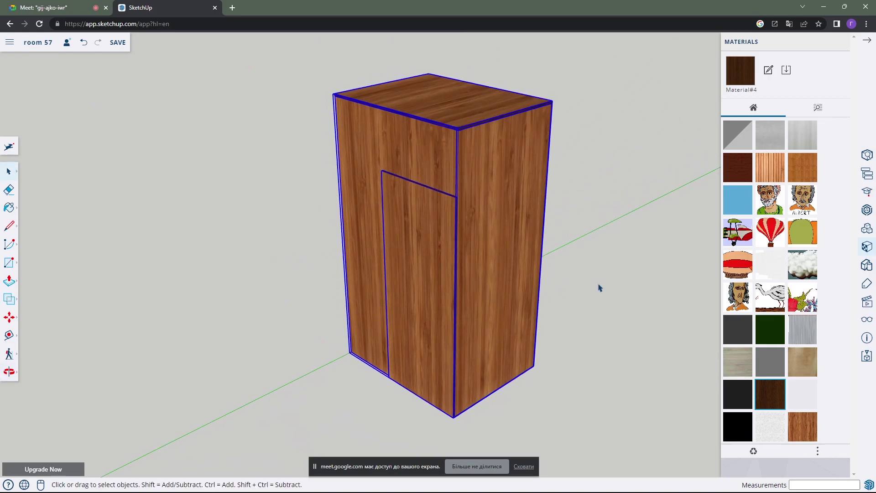
{"action": "mouse_move", "coordinate": [600, 288]}
{"action": "middle_mouse_down"}
{"action": "mouse_move", "coordinate": [542, 258]}
{"action": "mouse_move", "coordinate": [469, 250]}
{"action": "mouse_move", "coordinate": [480, 293]}
{"action": "mouse_move", "coordinate": [489, 246]}
{"action": "mouse_move", "coordinate": [498, 278]}
{"action": "mouse_move", "coordinate": [499, 246]}
{"action": "mouse_move", "coordinate": [513, 272]}
{"action": "mouse_move", "coordinate": [495, 294]}
{"action": "mouse_move", "coordinate": [471, 299]}
{"action": "middle_mouse_up"}
{"action": "scroll", "coordinate": [458, 263], "scroll_direction": "up", "scroll_amount": 1}
{"action": "scroll", "coordinate": [484, 287], "scroll_direction": "up", "scroll_amount": 1}
{"action": "scroll", "coordinate": [487, 288], "scroll_direction": "down", "scroll_amount": 2}
{"action": "scroll", "coordinate": [484, 254], "scroll_direction": "up", "scroll_amount": 3}
{"action": "scroll", "coordinate": [497, 254], "scroll_direction": "down", "scroll_amount": 3}
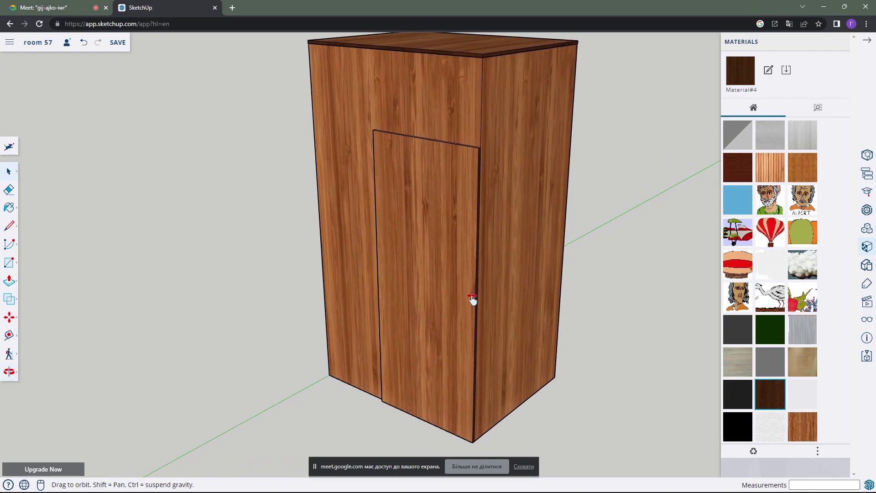
{"action": "scroll", "coordinate": [417, 260], "scroll_direction": "up", "scroll_amount": 2}
{"action": "scroll", "coordinate": [407, 267], "scroll_direction": "up", "scroll_amount": 2}
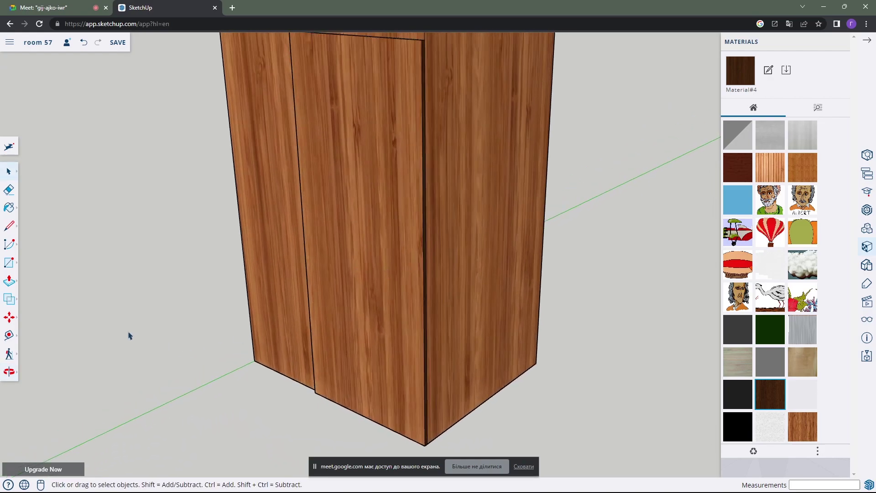
Pull a guide line up 0.7 m from the cabinet's bottom edge with the Tape Measure
{"action": "left_click", "coordinate": [10, 340]}
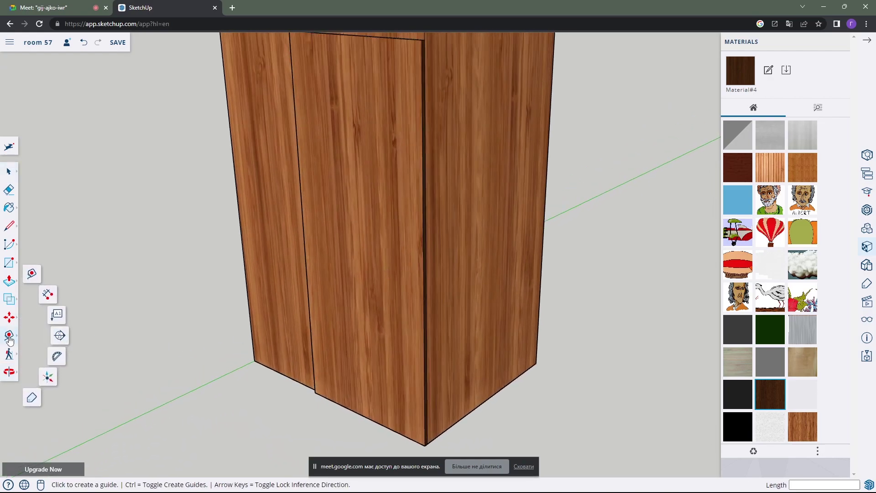
{"action": "left_click", "coordinate": [30, 280]}
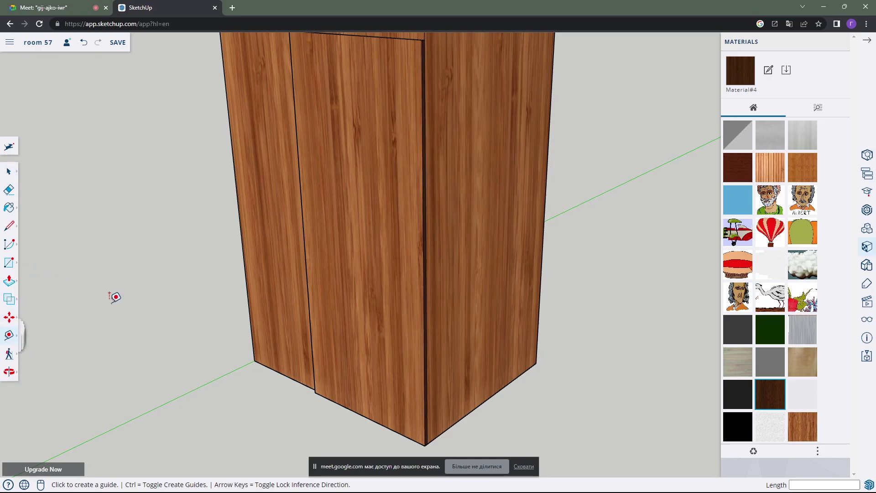
{"action": "left_click", "coordinate": [367, 416]}
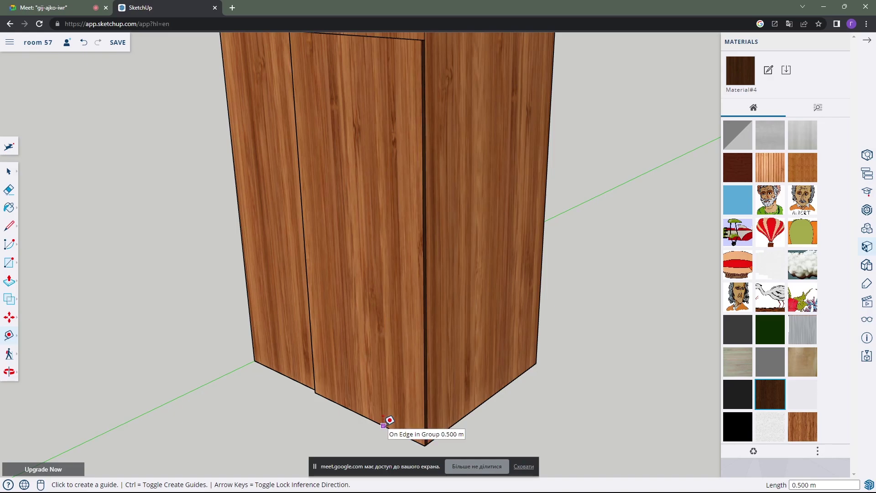
{"action": "left_click", "coordinate": [383, 422]}
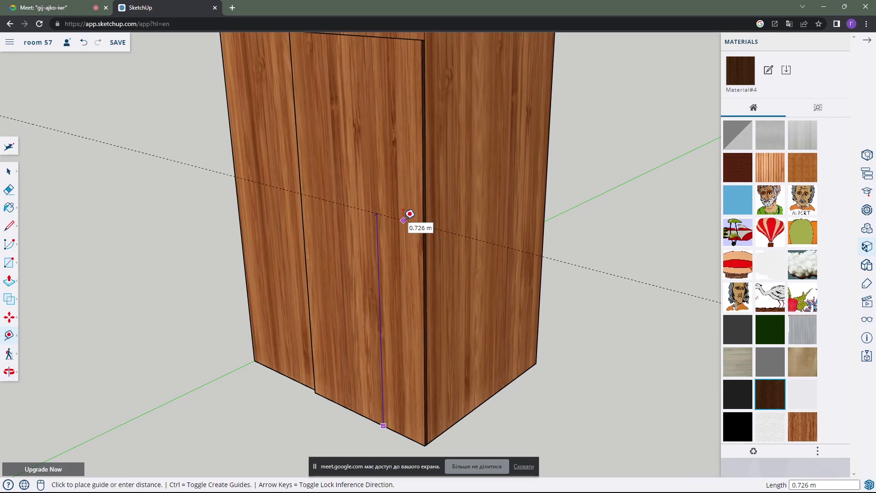
{"action": "scroll", "coordinate": [410, 213], "scroll_direction": "down", "scroll_amount": 1}
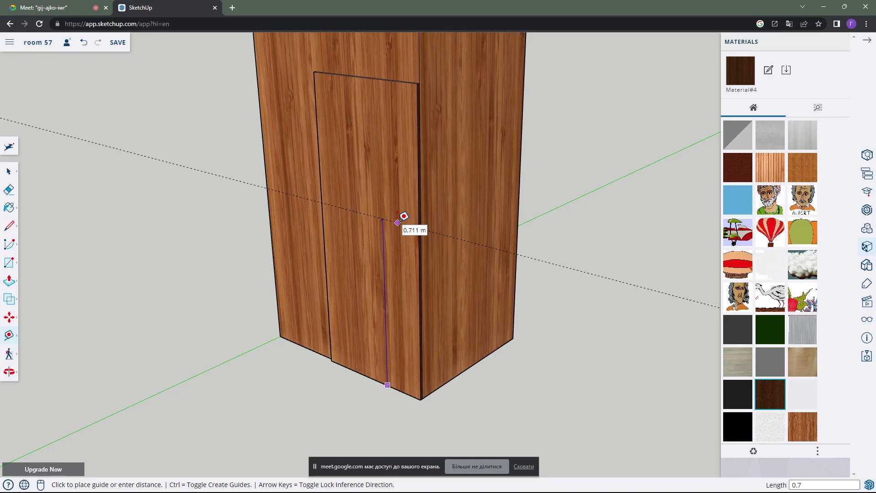
{"action": "scroll", "coordinate": [429, 228], "scroll_direction": "up", "scroll_amount": 1}
{"action": "scroll", "coordinate": [455, 225], "scroll_direction": "up", "scroll_amount": 2}
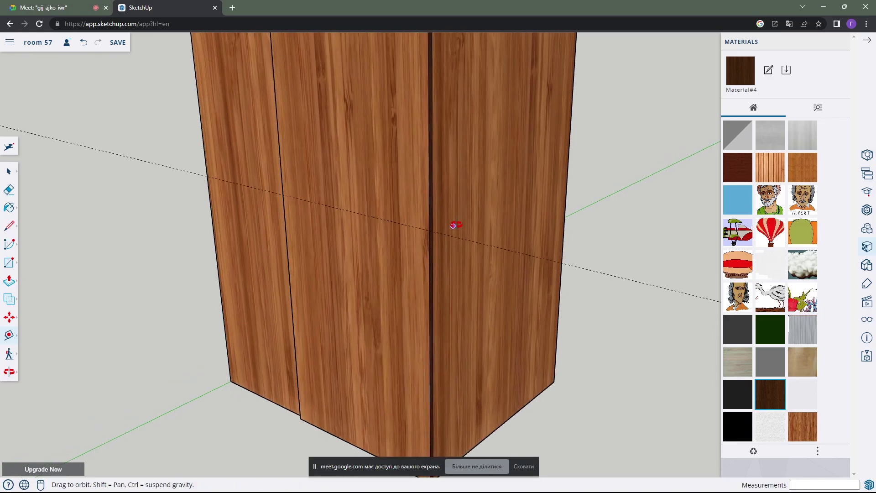
{"action": "mouse_move", "coordinate": [455, 225]}
{"action": "left_mouse_down"}
{"action": "mouse_move", "coordinate": [497, 211]}
{"action": "mouse_move", "coordinate": [505, 235]}
{"action": "mouse_move", "coordinate": [495, 221]}
{"action": "left_mouse_up"}
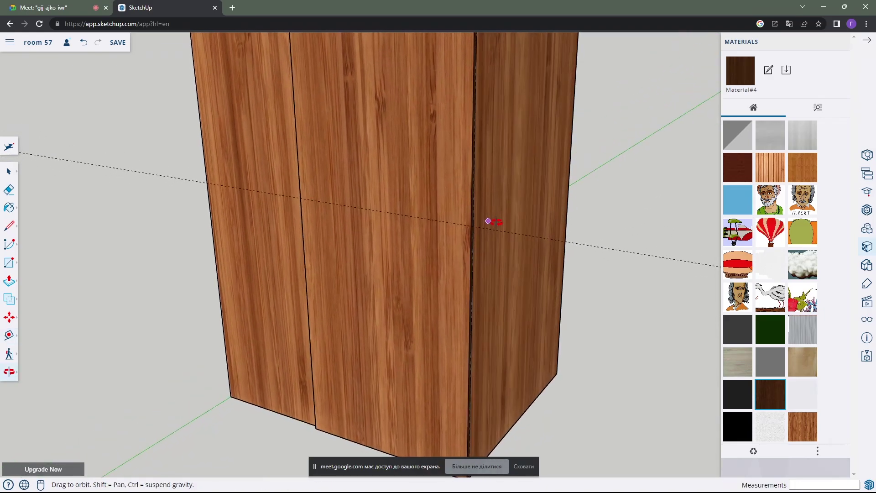
{"action": "mouse_move", "coordinate": [495, 221]}
{"action": "middle_mouse_down"}
{"action": "mouse_move", "coordinate": [473, 242]}
{"action": "mouse_move", "coordinate": [490, 216]}
{"action": "mouse_move", "coordinate": [389, 231]}
{"action": "middle_mouse_up"}
{"action": "scroll", "coordinate": [456, 217], "scroll_direction": "up", "scroll_amount": 2}
{"action": "scroll", "coordinate": [430, 223], "scroll_direction": "up", "scroll_amount": 1}
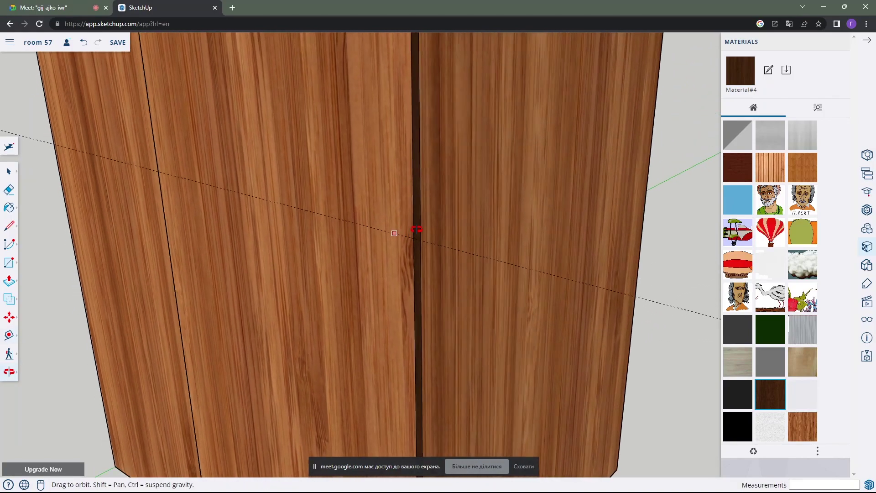
Offset a first horizontal guide a few centimetres from the 0.7 m guide
{"action": "left_click", "coordinate": [389, 231]}
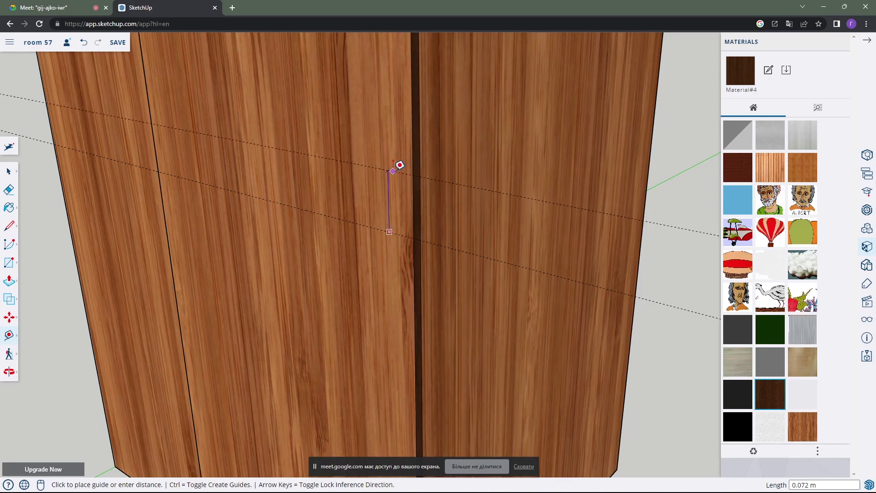
{"action": "scroll", "coordinate": [397, 166], "scroll_direction": "down", "scroll_amount": 5}
{"action": "scroll", "coordinate": [397, 166], "scroll_direction": "down", "scroll_amount": 3}
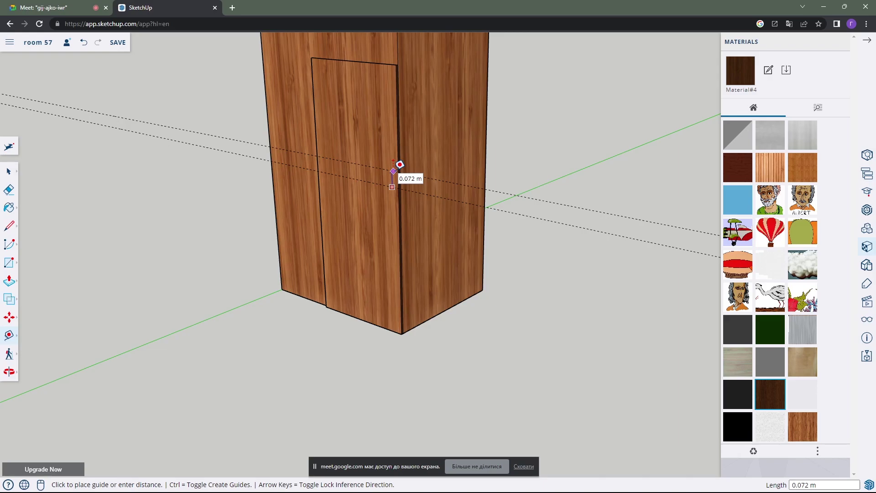
{"action": "scroll", "coordinate": [399, 164], "scroll_direction": "up", "scroll_amount": 2}
{"action": "scroll", "coordinate": [399, 164], "scroll_direction": "up", "scroll_amount": 2}
{"action": "scroll", "coordinate": [400, 164], "scroll_direction": "up", "scroll_amount": 2}
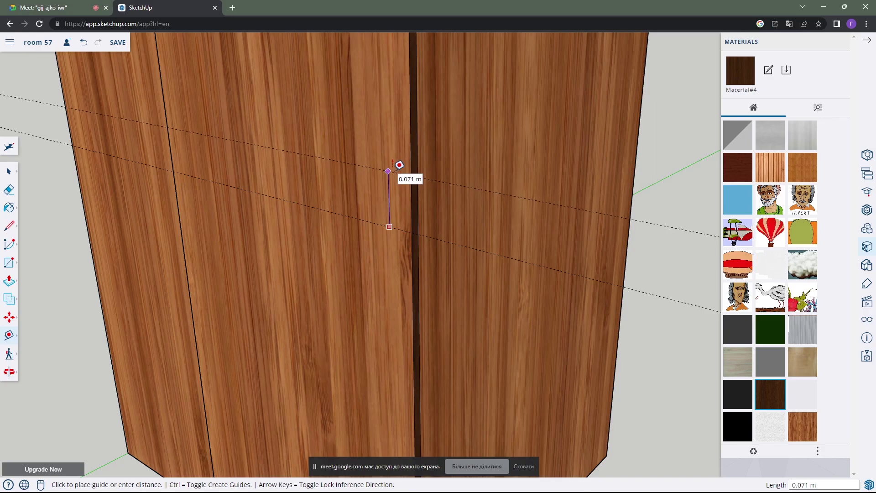
{"action": "key", "text": "o"}
{"action": "left_click_drag", "start_coordinate": [476, 208], "coordinate": [526, 197]}
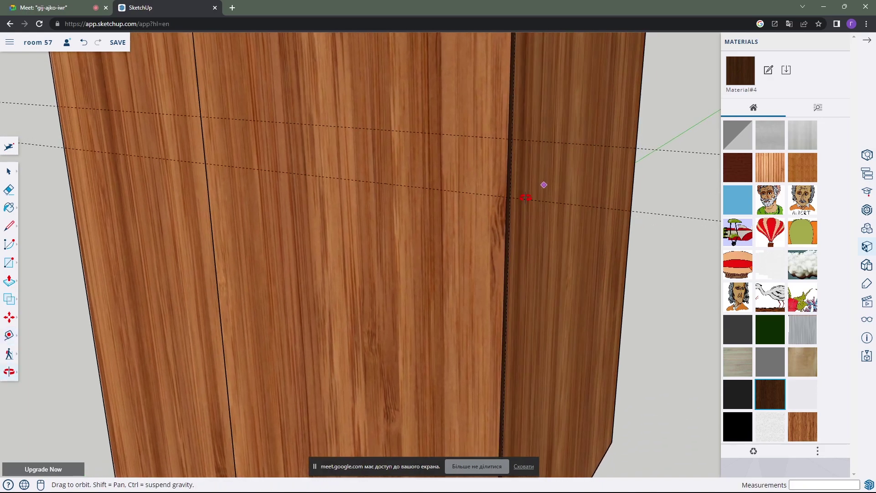
{"action": "middle_click_drag", "start_coordinate": [526, 197], "coordinate": [475, 204]}
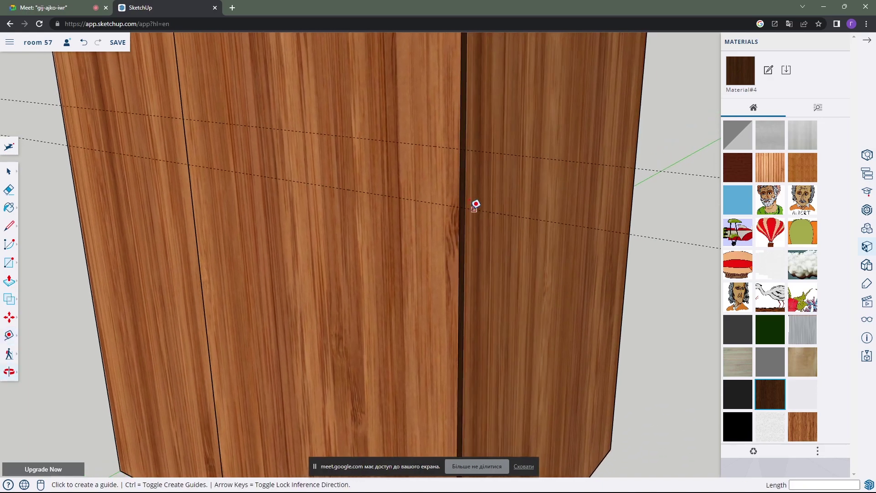
Add a second offset guide from the existing guide and check it on the cabinet
{"action": "left_click", "coordinate": [430, 202]}
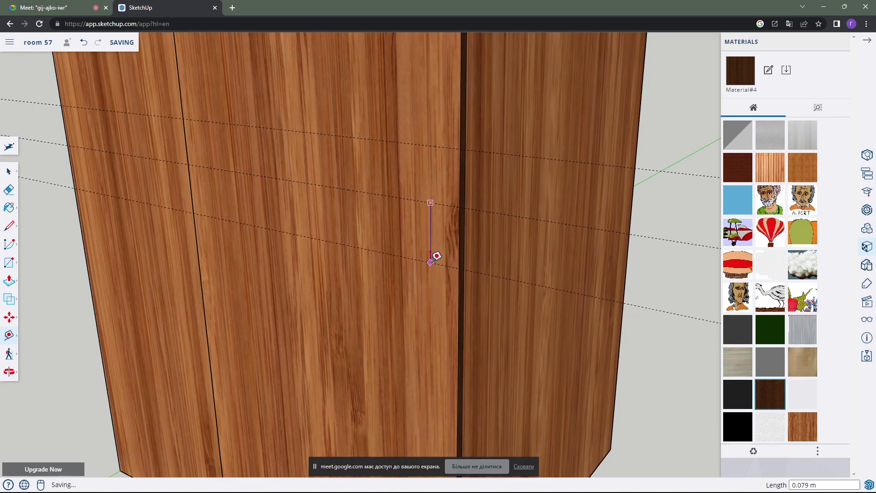
{"action": "mouse_move", "coordinate": [464, 253]}
{"action": "middle_mouse_down"}
{"action": "mouse_move", "coordinate": [415, 225]}
{"action": "mouse_move", "coordinate": [450, 226]}
{"action": "middle_mouse_up"}
{"action": "middle_click_drag", "start_coordinate": [454, 219], "coordinate": [488, 190]}
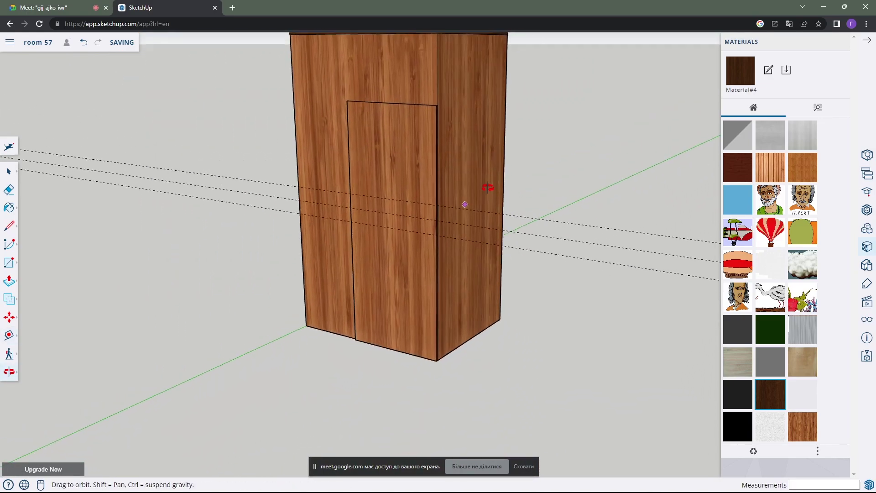
{"action": "scroll", "coordinate": [457, 204], "scroll_direction": "up", "scroll_amount": 2}
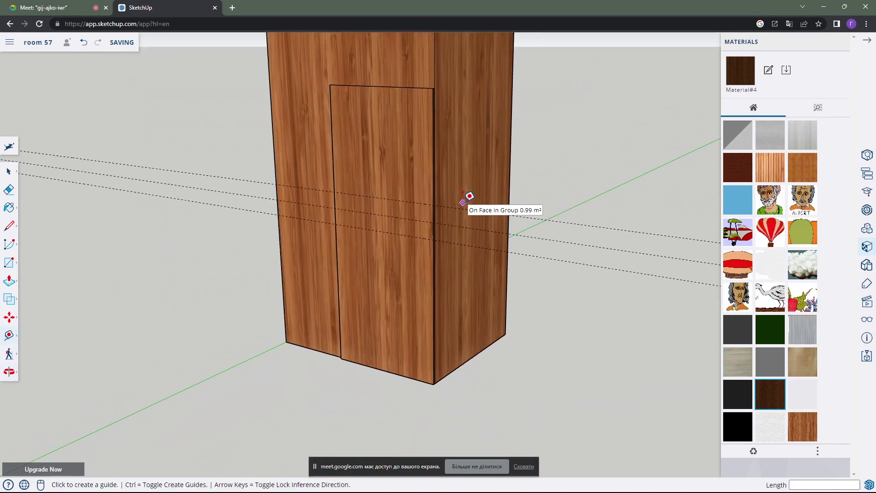
{"action": "mouse_move", "coordinate": [457, 208]}
{"action": "middle_mouse_down"}
{"action": "mouse_move", "coordinate": [427, 199]}
{"action": "mouse_move", "coordinate": [610, 211]}
{"action": "mouse_move", "coordinate": [513, 197]}
{"action": "mouse_move", "coordinate": [425, 211]}
{"action": "mouse_move", "coordinate": [409, 180]}
{"action": "mouse_move", "coordinate": [432, 196]}
{"action": "middle_mouse_up"}
{"action": "scroll", "coordinate": [417, 188], "scroll_direction": "up", "scroll_amount": 2}
{"action": "scroll", "coordinate": [530, 198], "scroll_direction": "down", "scroll_amount": 3}
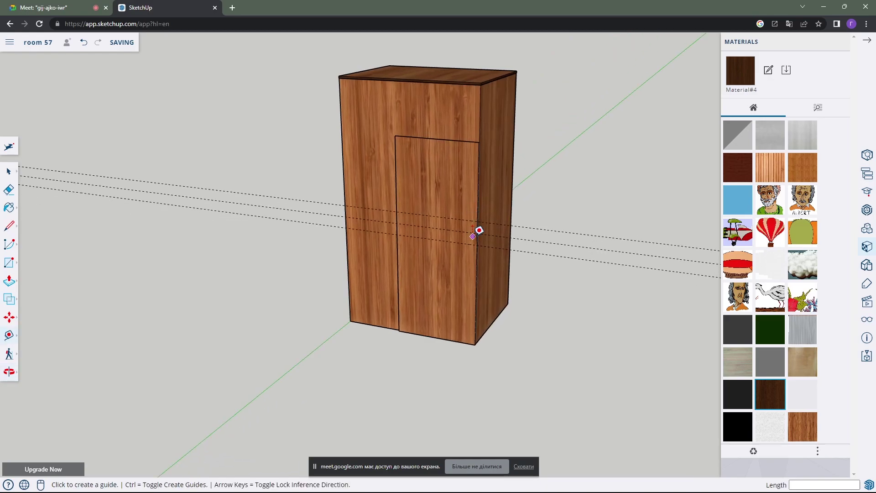
{"action": "scroll", "coordinate": [479, 230], "scroll_direction": "up", "scroll_amount": 3}
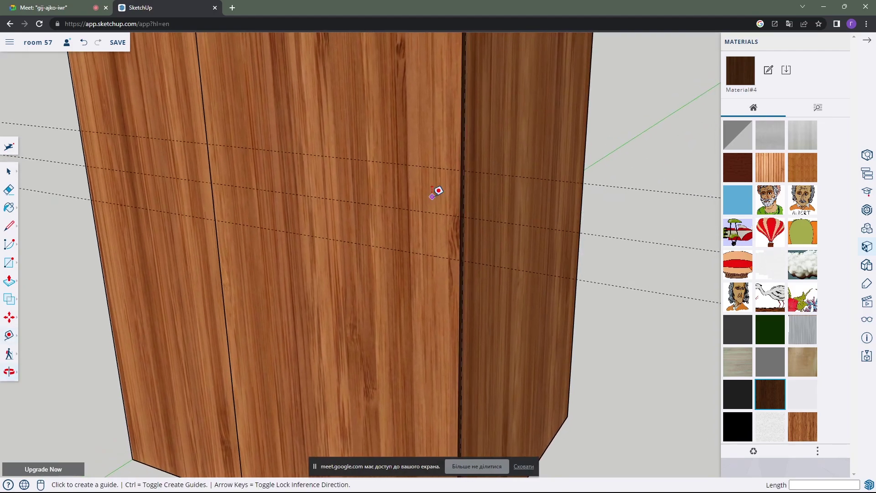
Undo the two extra guides and place two new guides about 5 cm from the existing one
{"action": "left_click", "coordinate": [86, 45]}
{"action": "left_click", "coordinate": [85, 43]}
{"action": "middle_click_drag", "start_coordinate": [299, 159], "coordinate": [265, 165]}
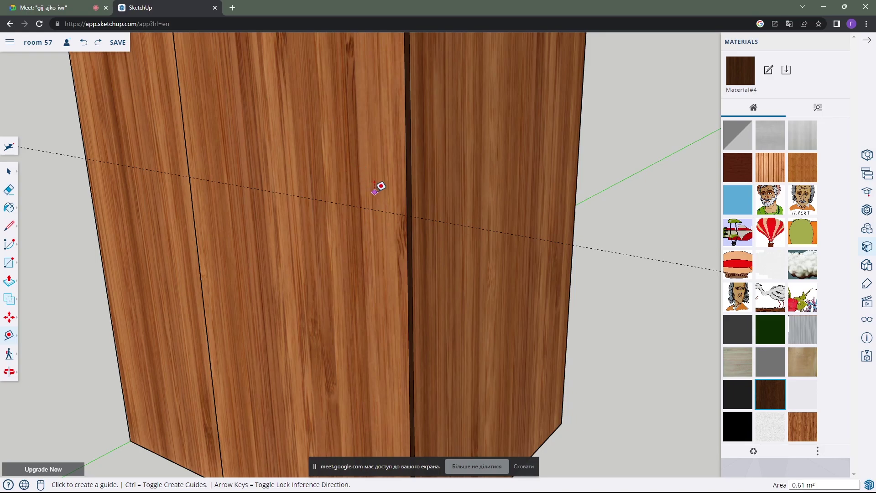
{"action": "left_click", "coordinate": [391, 212]}
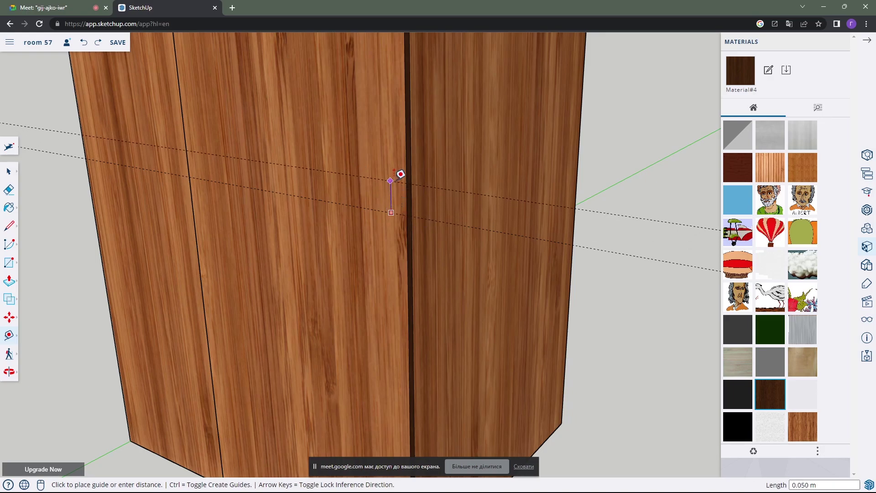
{"action": "left_click", "coordinate": [401, 175]}
{"action": "left_click", "coordinate": [389, 212]}
{"action": "left_click", "coordinate": [390, 236]}
{"action": "mouse_move", "coordinate": [388, 237]}
{"action": "middle_mouse_down"}
{"action": "mouse_move", "coordinate": [406, 196]}
{"action": "mouse_move", "coordinate": [522, 193]}
{"action": "mouse_move", "coordinate": [488, 200]}
{"action": "mouse_move", "coordinate": [505, 205]}
{"action": "mouse_move", "coordinate": [486, 168]}
{"action": "mouse_move", "coordinate": [556, 162]}
{"action": "middle_mouse_up"}
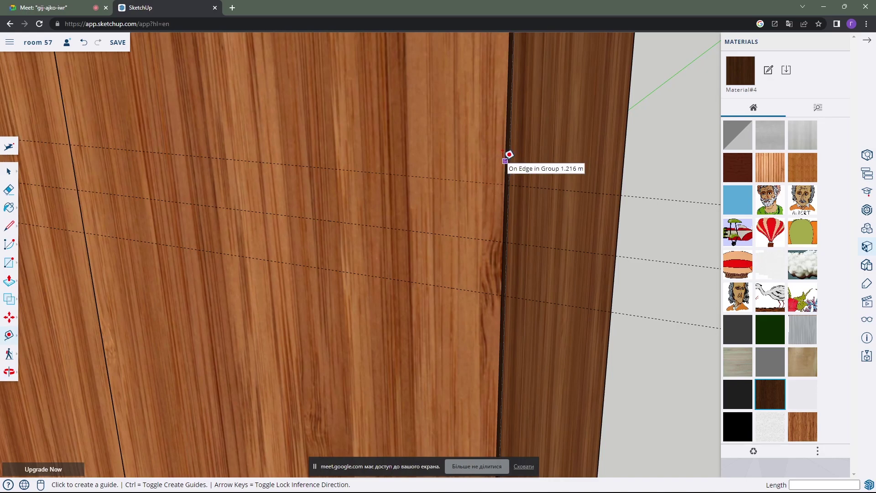
Pull a vertical guide 0.030 m in from the door's edge
{"action": "left_click", "coordinate": [508, 155]}
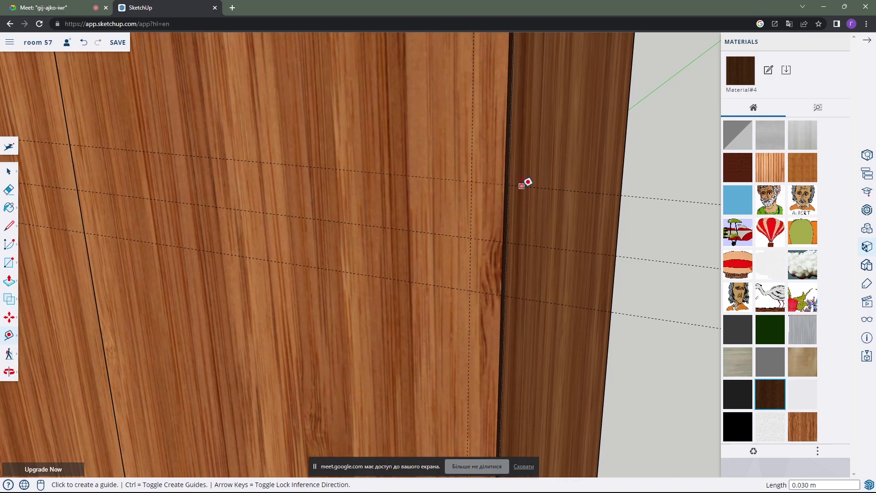
{"action": "middle_click_drag", "start_coordinate": [524, 181], "coordinate": [509, 176]}
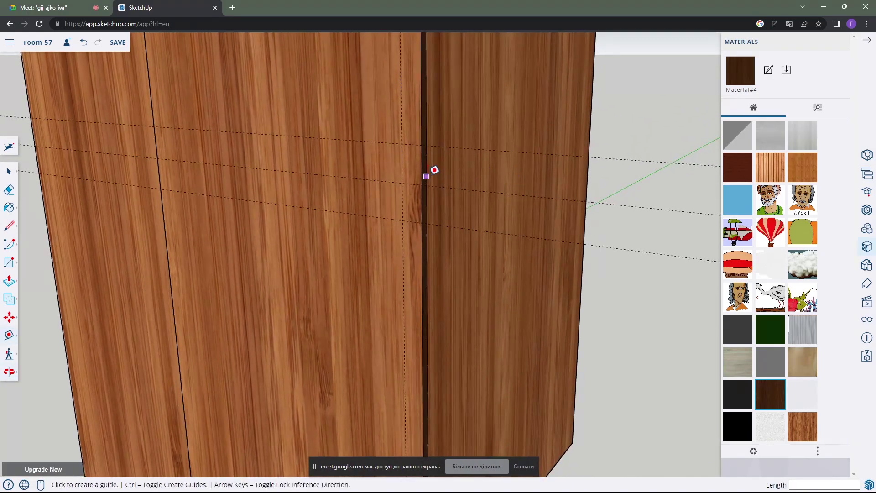
{"action": "scroll", "coordinate": [431, 173], "scroll_direction": "up", "scroll_amount": 2}
{"action": "scroll", "coordinate": [431, 174], "scroll_direction": "up", "scroll_amount": 2}
{"action": "scroll", "coordinate": [431, 174], "scroll_direction": "up", "scroll_amount": 2}
Orbit and zoom around the cabinet to inspect the vertical guide near the door seam
{"action": "mouse_move", "coordinate": [472, 180]}
{"action": "middle_mouse_down"}
{"action": "mouse_move", "coordinate": [541, 186]}
{"action": "mouse_move", "coordinate": [485, 177]}
{"action": "mouse_move", "coordinate": [526, 188]}
{"action": "mouse_move", "coordinate": [462, 189]}
{"action": "mouse_move", "coordinate": [491, 180]}
{"action": "mouse_move", "coordinate": [442, 177]}
{"action": "mouse_move", "coordinate": [553, 184]}
{"action": "mouse_move", "coordinate": [427, 183]}
{"action": "mouse_move", "coordinate": [551, 181]}
{"action": "mouse_move", "coordinate": [438, 171]}
{"action": "mouse_move", "coordinate": [477, 166]}
{"action": "mouse_move", "coordinate": [489, 179]}
{"action": "mouse_move", "coordinate": [481, 186]}
{"action": "middle_mouse_up"}
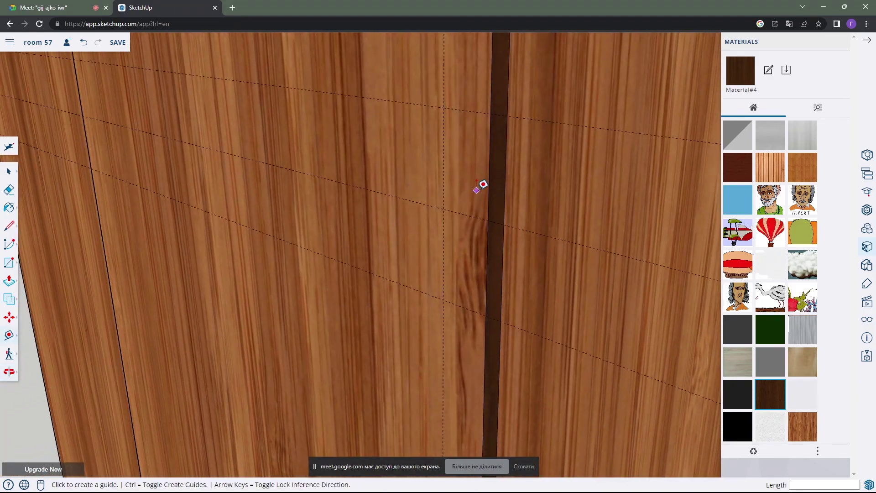
{"action": "mouse_move", "coordinate": [502, 213]}
{"action": "middle_mouse_down"}
{"action": "mouse_move", "coordinate": [453, 206]}
{"action": "mouse_move", "coordinate": [473, 272]}
{"action": "mouse_move", "coordinate": [470, 245]}
{"action": "middle_mouse_up"}
{"action": "scroll", "coordinate": [450, 222], "scroll_direction": "down", "scroll_amount": 5}
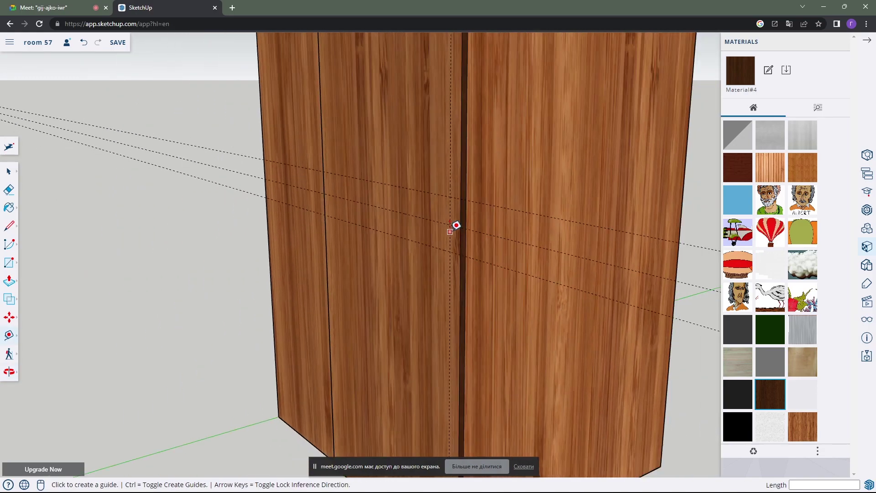
{"action": "scroll", "coordinate": [449, 228], "scroll_direction": "down", "scroll_amount": 3}
{"action": "scroll", "coordinate": [449, 234], "scroll_direction": "down", "scroll_amount": 1}
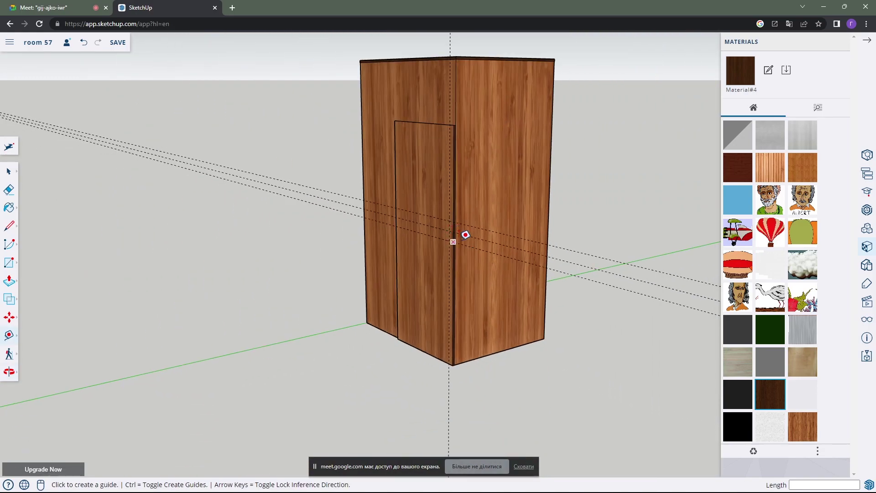
{"action": "mouse_move", "coordinate": [466, 234]}
{"action": "middle_mouse_down"}
{"action": "mouse_move", "coordinate": [484, 254]}
{"action": "mouse_move", "coordinate": [433, 275]}
{"action": "middle_mouse_up"}
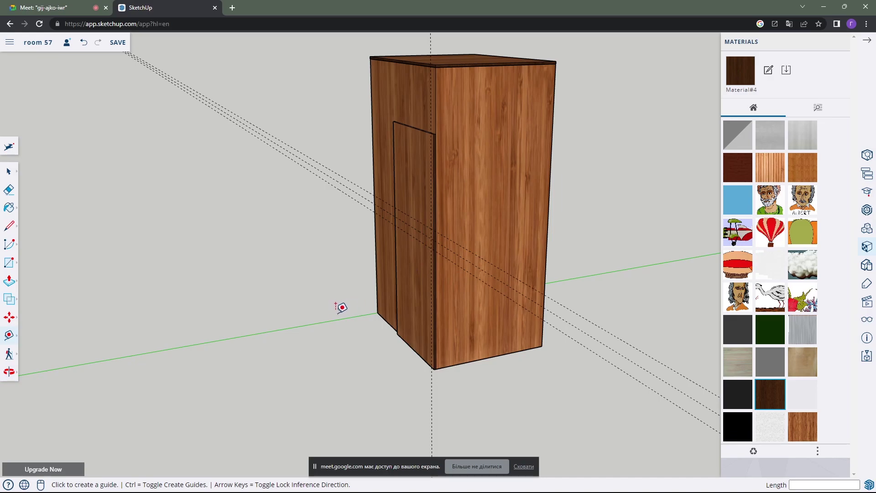
{"action": "scroll", "coordinate": [421, 255], "scroll_direction": "up", "scroll_amount": 5}
{"action": "scroll", "coordinate": [429, 254], "scroll_direction": "up", "scroll_amount": 1}
{"action": "mouse_move", "coordinate": [429, 255]}
{"action": "middle_mouse_down"}
{"action": "mouse_move", "coordinate": [466, 260]}
{"action": "mouse_move", "coordinate": [513, 232]}
{"action": "middle_mouse_up"}
{"action": "scroll", "coordinate": [487, 209], "scroll_direction": "up", "scroll_amount": 1}
{"action": "scroll", "coordinate": [487, 209], "scroll_direction": "up", "scroll_amount": 1}
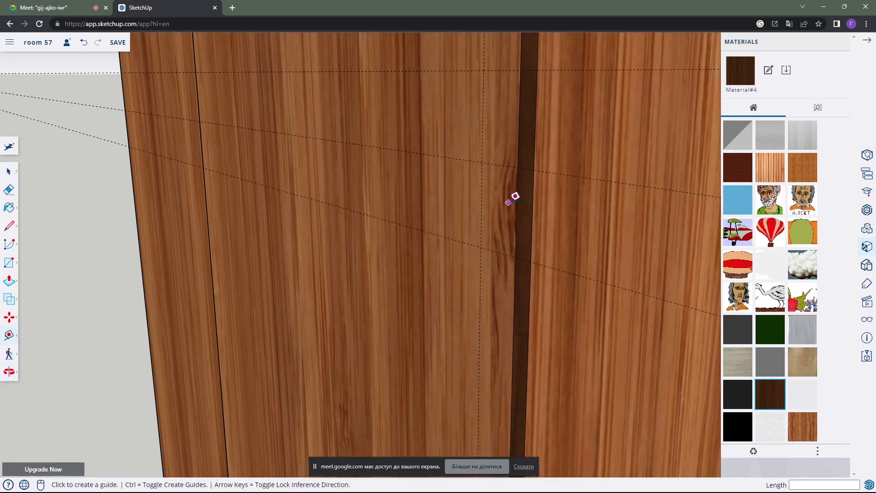
{"action": "mouse_move", "coordinate": [514, 195]}
{"action": "middle_mouse_down"}
{"action": "mouse_move", "coordinate": [478, 231]}
{"action": "mouse_move", "coordinate": [488, 264]}
{"action": "mouse_move", "coordinate": [476, 274]}
{"action": "mouse_move", "coordinate": [485, 255]}
{"action": "mouse_move", "coordinate": [450, 260]}
{"action": "middle_mouse_up"}
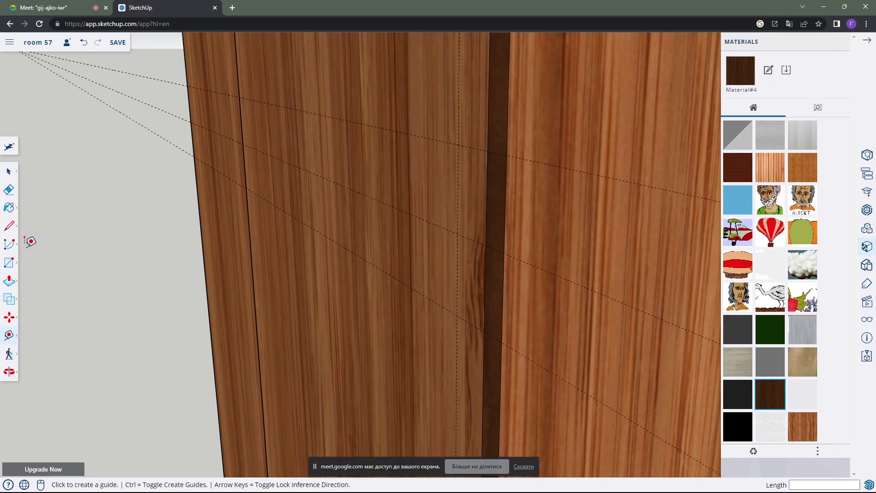
Draw a two-point arc between the upper and lower guide intersections with a 0.020 m bulge
{"action": "left_click", "coordinate": [7, 248]}
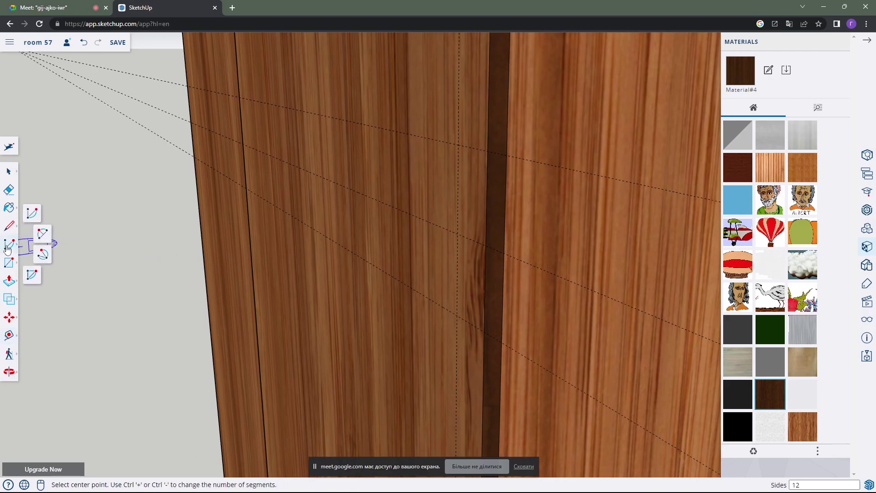
{"action": "left_click", "coordinate": [46, 235]}
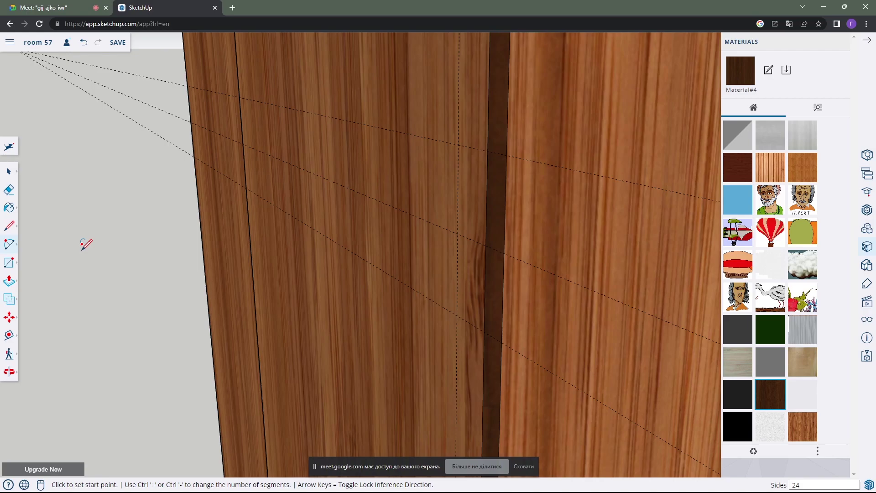
{"action": "mouse_move", "coordinate": [286, 225]}
{"action": "middle_mouse_down"}
{"action": "mouse_move", "coordinate": [378, 231]}
{"action": "mouse_move", "coordinate": [499, 204]}
{"action": "mouse_move", "coordinate": [499, 160]}
{"action": "mouse_move", "coordinate": [493, 190]}
{"action": "middle_mouse_up"}
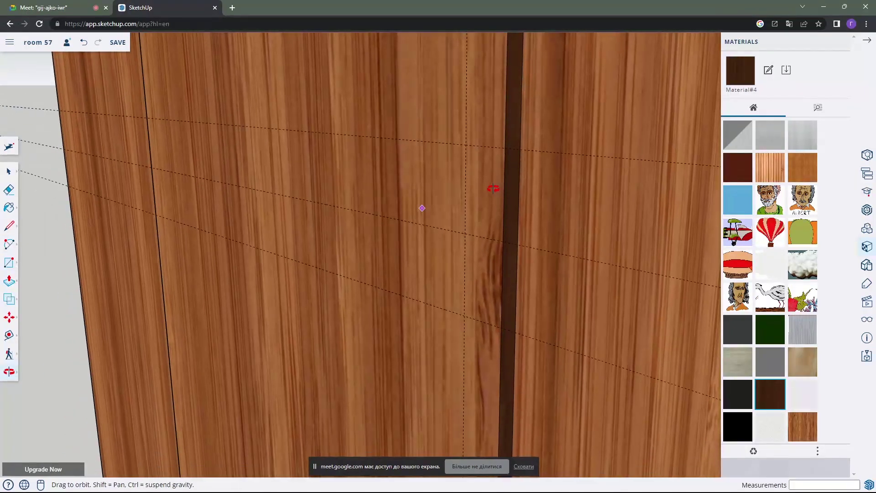
{"action": "key", "text": "a"}
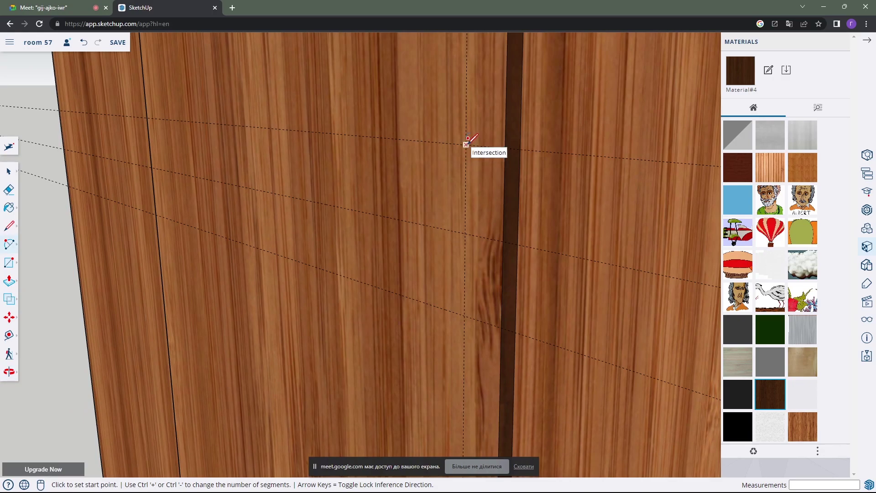
{"action": "left_click", "coordinate": [466, 145]}
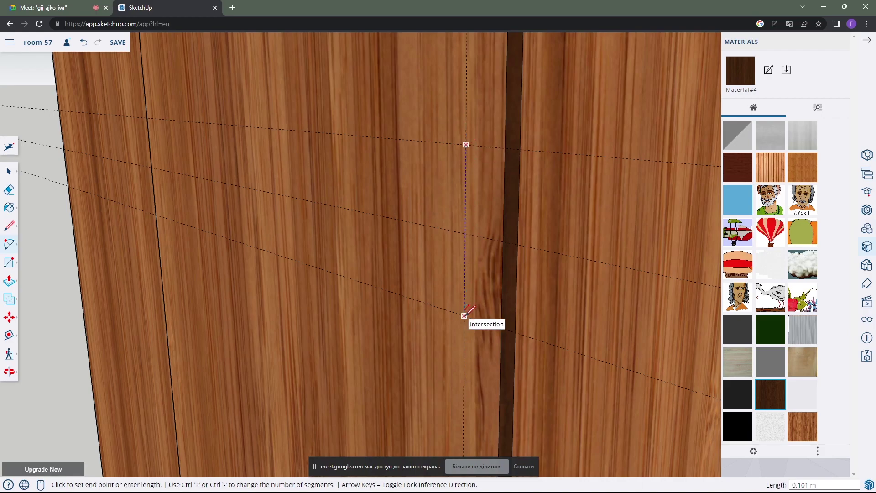
{"action": "left_click", "coordinate": [465, 315]}
{"action": "middle_click_drag", "start_coordinate": [465, 314], "coordinate": [416, 253]}
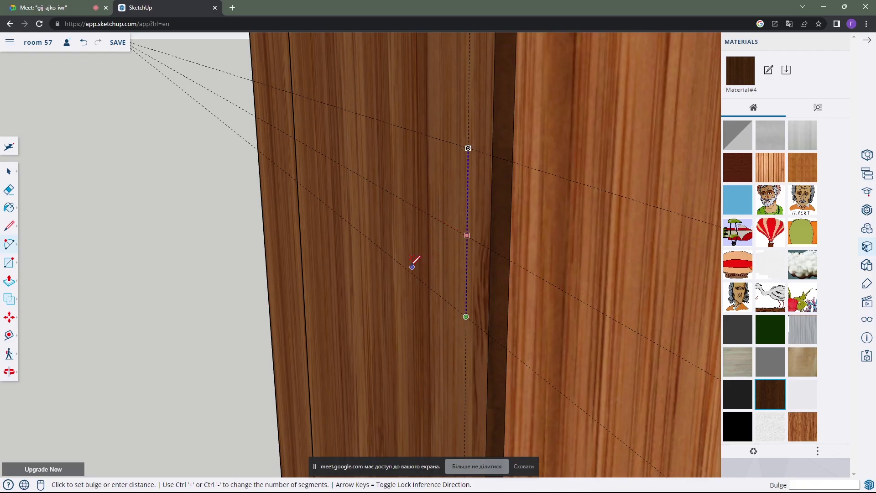
{"action": "mouse_move", "coordinate": [412, 267]}
{"action": "middle_mouse_down"}
{"action": "mouse_move", "coordinate": [406, 254]}
{"action": "mouse_move", "coordinate": [357, 234]}
{"action": "mouse_move", "coordinate": [374, 239]}
{"action": "mouse_move", "coordinate": [394, 225]}
{"action": "mouse_move", "coordinate": [362, 203]}
{"action": "mouse_move", "coordinate": [381, 196]}
{"action": "middle_mouse_up"}
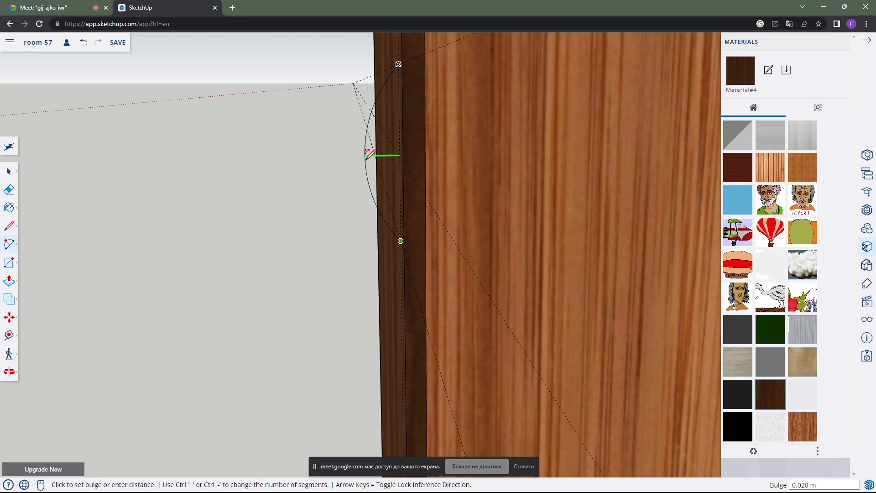
{"action": "middle_click_drag", "start_coordinate": [370, 153], "coordinate": [344, 131]}
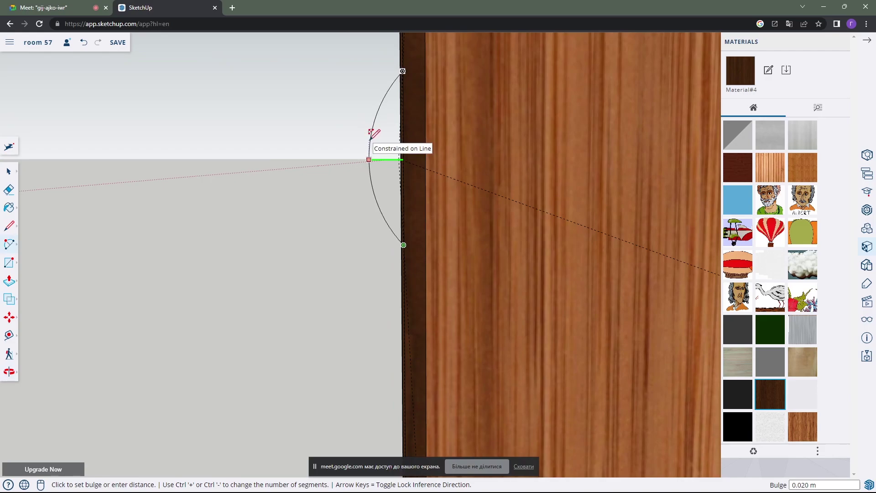
{"action": "left_click", "coordinate": [370, 136]}
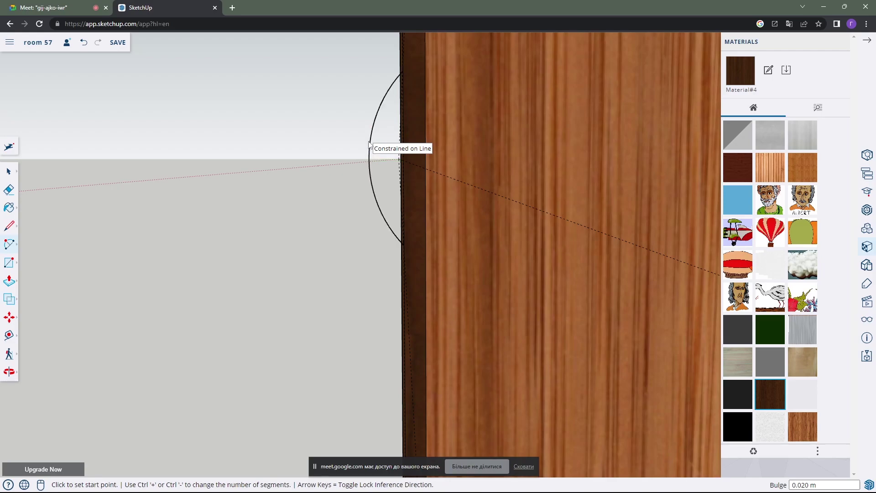
{"action": "mouse_move", "coordinate": [336, 147]}
{"action": "middle_mouse_down"}
{"action": "mouse_move", "coordinate": [513, 176]}
{"action": "mouse_move", "coordinate": [330, 169]}
{"action": "mouse_move", "coordinate": [221, 190]}
{"action": "mouse_move", "coordinate": [303, 157]}
{"action": "mouse_move", "coordinate": [286, 148]}
{"action": "mouse_move", "coordinate": [389, 137]}
{"action": "mouse_move", "coordinate": [522, 155]}
{"action": "mouse_move", "coordinate": [587, 146]}
{"action": "middle_mouse_up"}
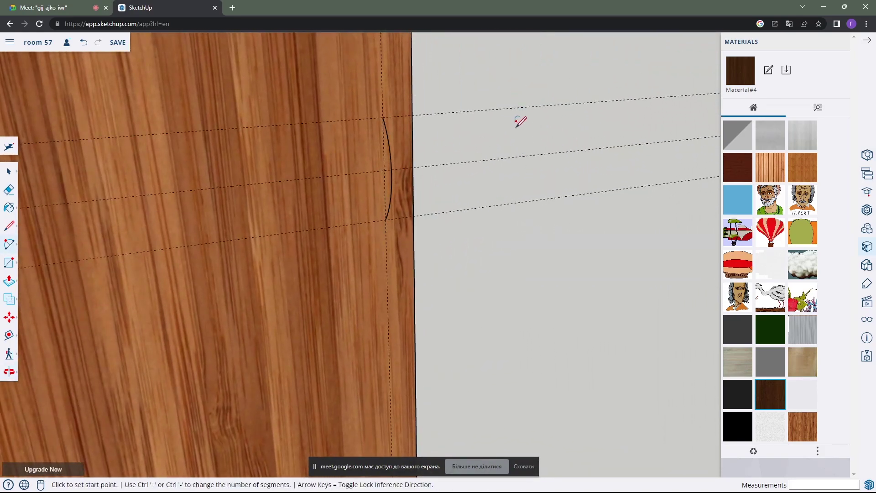
{"action": "left_click", "coordinate": [13, 189]}
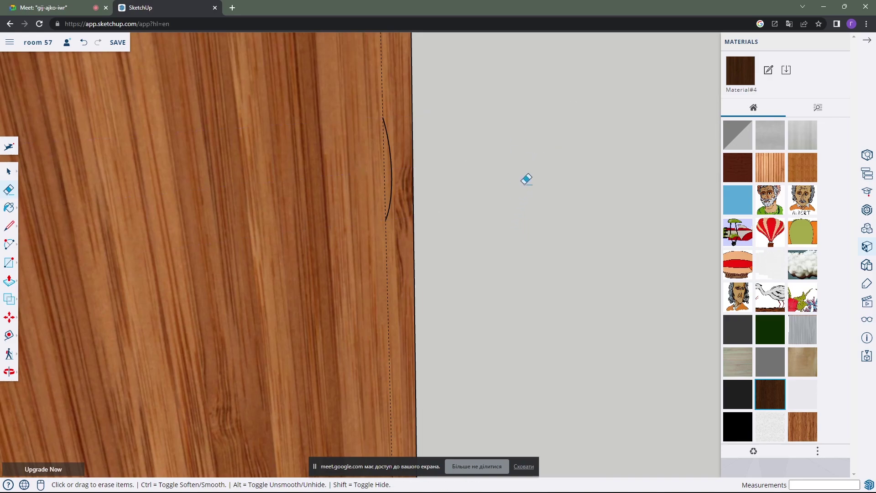
{"action": "mouse_move", "coordinate": [526, 179]}
{"action": "middle_mouse_down"}
{"action": "mouse_move", "coordinate": [266, 180]}
{"action": "mouse_move", "coordinate": [398, 167]}
{"action": "middle_mouse_up"}
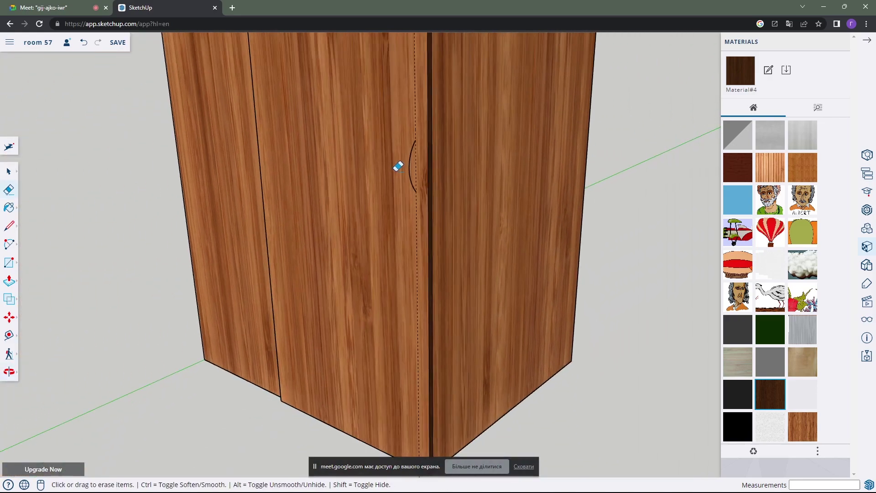
{"action": "scroll", "coordinate": [398, 166], "scroll_direction": "down", "scroll_amount": 5}
{"action": "scroll", "coordinate": [397, 310], "scroll_direction": "down", "scroll_amount": 2}
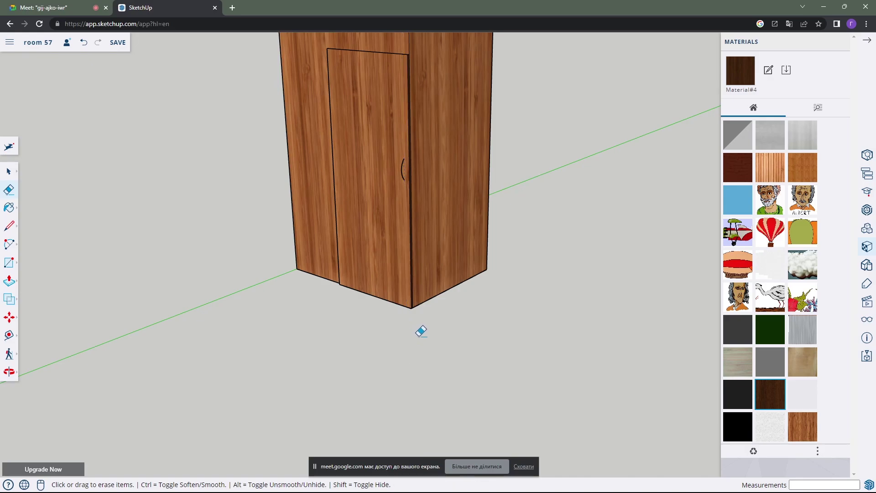
{"action": "scroll", "coordinate": [400, 154], "scroll_direction": "up", "scroll_amount": 2}
{"action": "scroll", "coordinate": [411, 164], "scroll_direction": "up", "scroll_amount": 2}
{"action": "scroll", "coordinate": [406, 185], "scroll_direction": "up", "scroll_amount": 2}
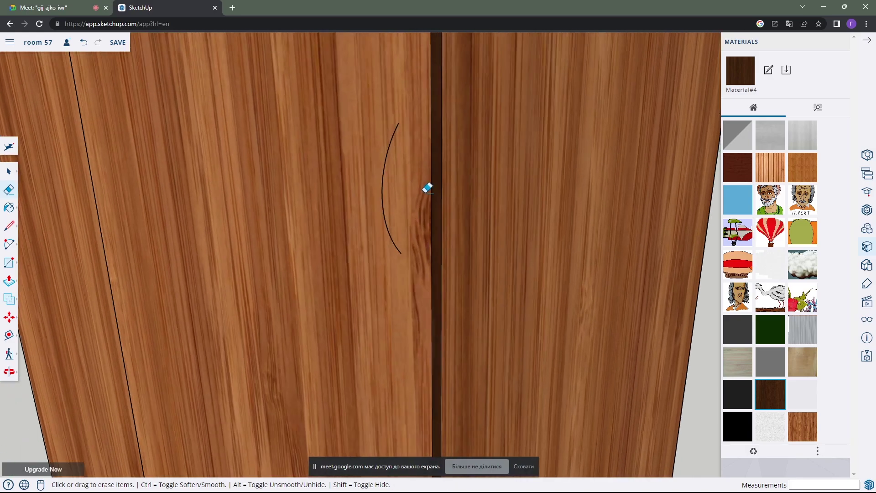
{"action": "mouse_move", "coordinate": [426, 188]}
{"action": "middle_mouse_down"}
{"action": "mouse_move", "coordinate": [348, 182]}
{"action": "mouse_move", "coordinate": [476, 178]}
{"action": "mouse_move", "coordinate": [528, 188]}
{"action": "mouse_move", "coordinate": [483, 183]}
{"action": "mouse_move", "coordinate": [372, 199]}
{"action": "middle_mouse_up"}
{"action": "scroll", "coordinate": [482, 183], "scroll_direction": "down", "scroll_amount": 3}
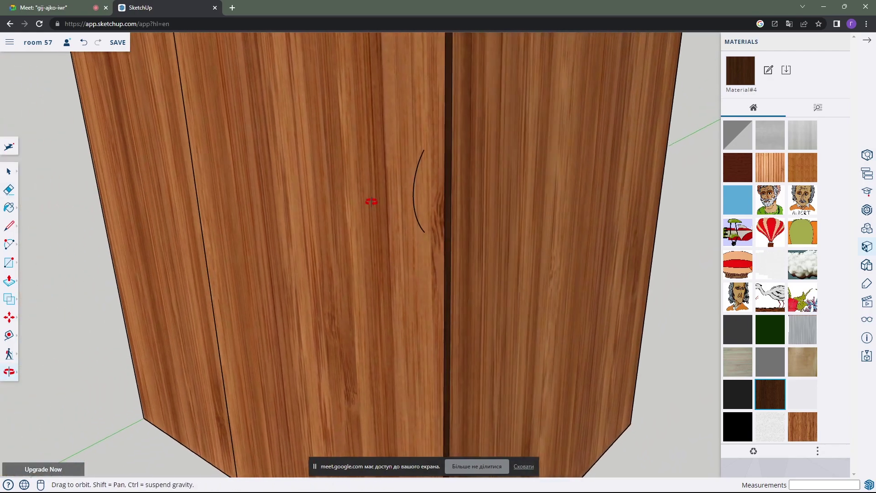
{"action": "scroll", "coordinate": [416, 146], "scroll_direction": "up", "scroll_amount": 3}
{"action": "mouse_move", "coordinate": [417, 147]}
{"action": "middle_mouse_down"}
{"action": "mouse_move", "coordinate": [374, 174]}
{"action": "mouse_move", "coordinate": [460, 177]}
{"action": "mouse_move", "coordinate": [485, 214]}
{"action": "mouse_move", "coordinate": [497, 217]}
{"action": "mouse_move", "coordinate": [309, 235]}
{"action": "mouse_move", "coordinate": [312, 225]}
{"action": "middle_mouse_up"}
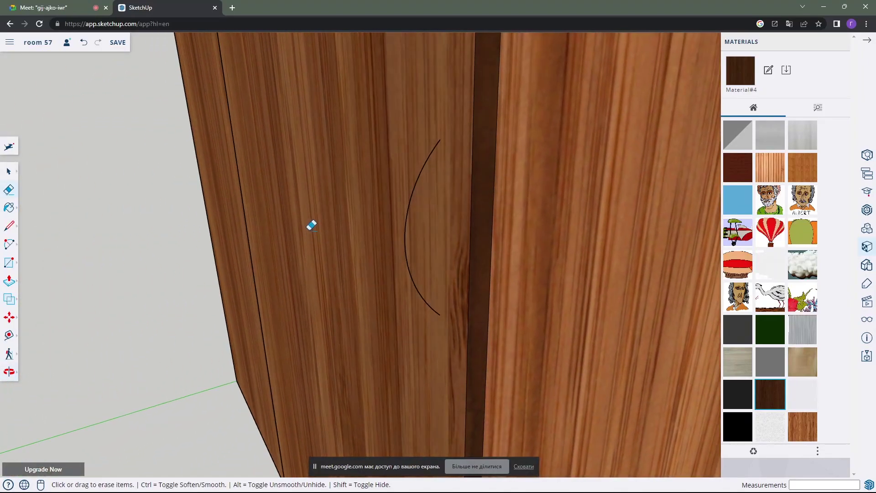
{"action": "mouse_move", "coordinate": [408, 232]}
{"action": "middle_mouse_down"}
{"action": "mouse_move", "coordinate": [425, 246]}
{"action": "mouse_move", "coordinate": [381, 272]}
{"action": "mouse_move", "coordinate": [415, 237]}
{"action": "mouse_move", "coordinate": [450, 234]}
{"action": "mouse_move", "coordinate": [388, 231]}
{"action": "mouse_move", "coordinate": [366, 213]}
{"action": "middle_mouse_up"}
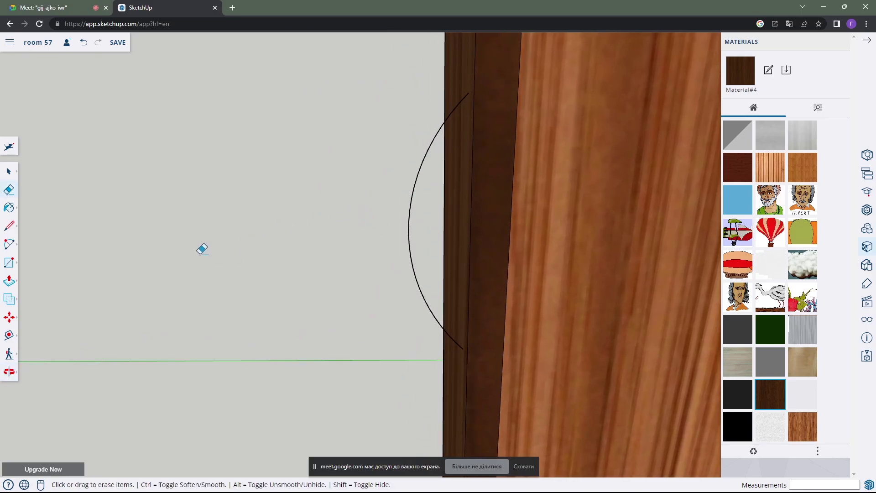
Draw a 0.002 m radius circle centred on the arc's midpoint
{"action": "left_click", "coordinate": [8, 266]}
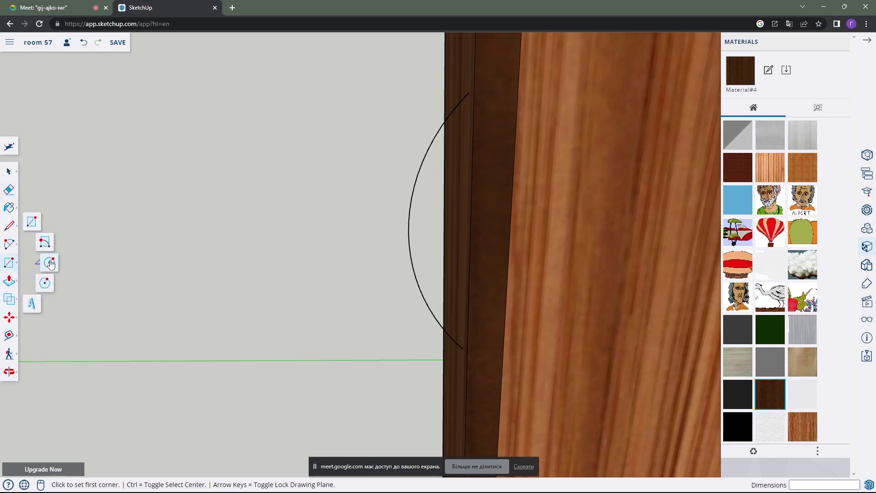
{"action": "left_click", "coordinate": [50, 264]}
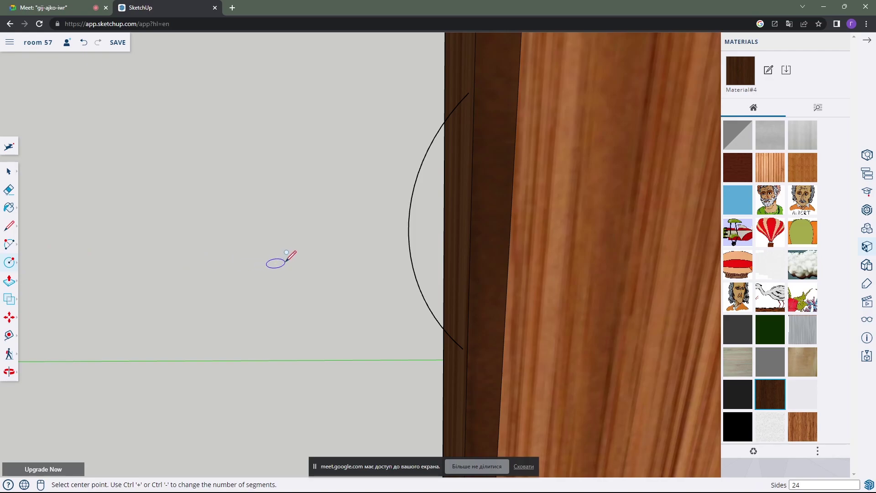
{"action": "mouse_move", "coordinate": [286, 253]}
{"action": "middle_mouse_down"}
{"action": "mouse_move", "coordinate": [262, 270]}
{"action": "mouse_move", "coordinate": [280, 268]}
{"action": "middle_mouse_up"}
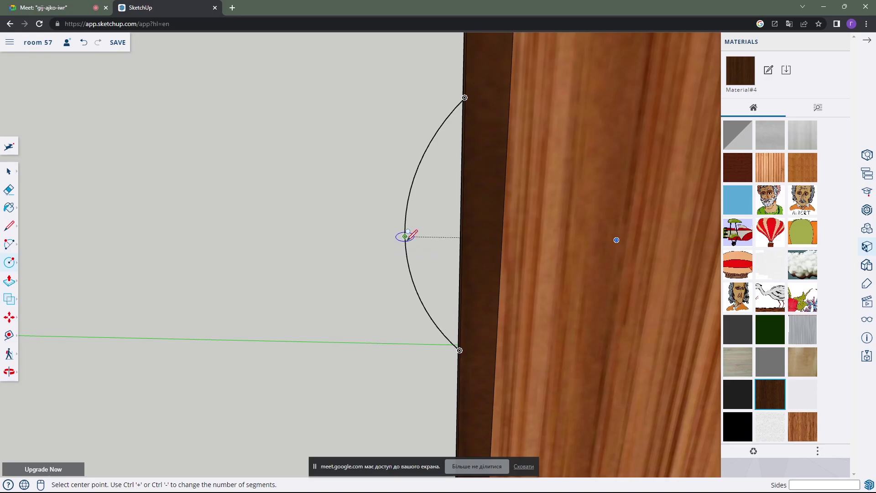
{"action": "scroll", "coordinate": [405, 242], "scroll_direction": "up", "scroll_amount": 2}
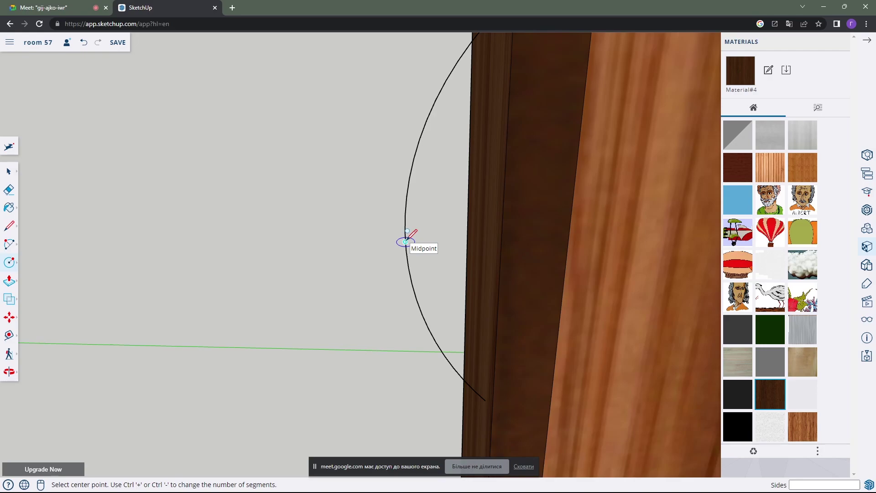
{"action": "left_click", "coordinate": [405, 241]}
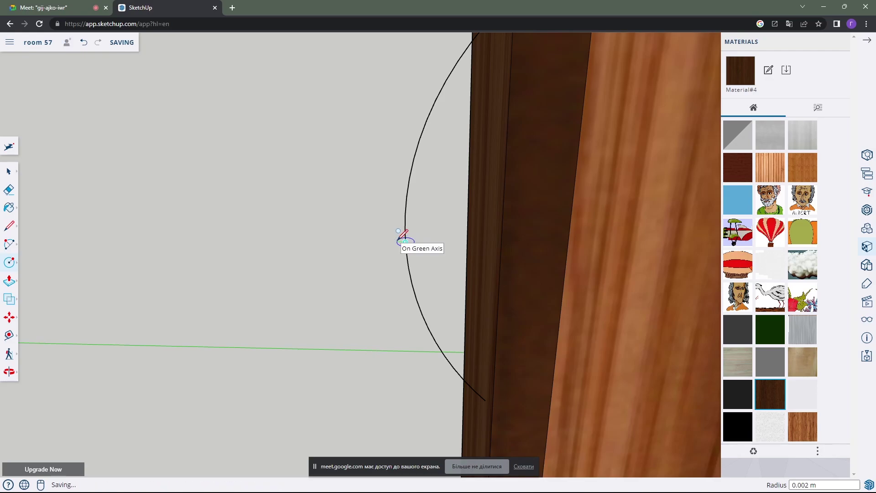
{"action": "left_click", "coordinate": [402, 238]}
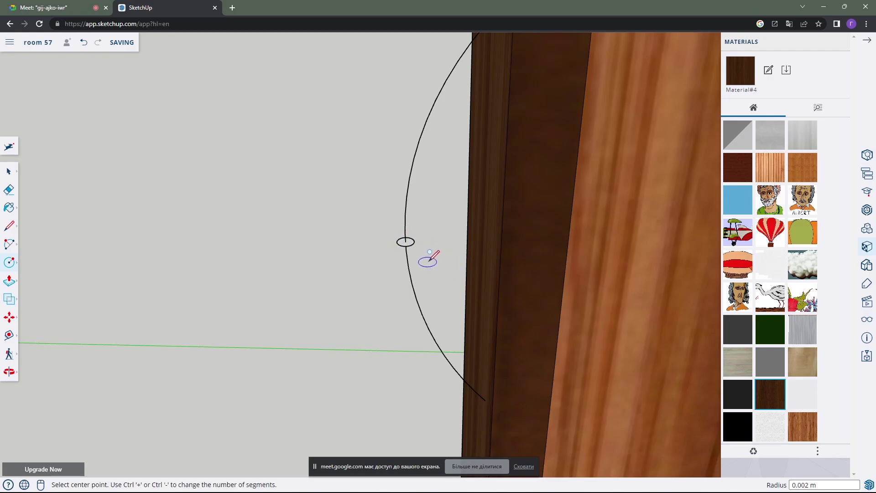
Orbit and zoom around the door edge to inspect the new circle on the arc
{"action": "mouse_move", "coordinate": [429, 257]}
{"action": "middle_mouse_down"}
{"action": "mouse_move", "coordinate": [513, 280]}
{"action": "mouse_move", "coordinate": [487, 251]}
{"action": "mouse_move", "coordinate": [505, 250]}
{"action": "mouse_move", "coordinate": [470, 213]}
{"action": "mouse_move", "coordinate": [350, 201]}
{"action": "mouse_move", "coordinate": [436, 221]}
{"action": "mouse_move", "coordinate": [426, 209]}
{"action": "mouse_move", "coordinate": [534, 212]}
{"action": "mouse_move", "coordinate": [423, 209]}
{"action": "mouse_move", "coordinate": [495, 256]}
{"action": "mouse_move", "coordinate": [475, 303]}
{"action": "mouse_move", "coordinate": [471, 250]}
{"action": "middle_mouse_up"}
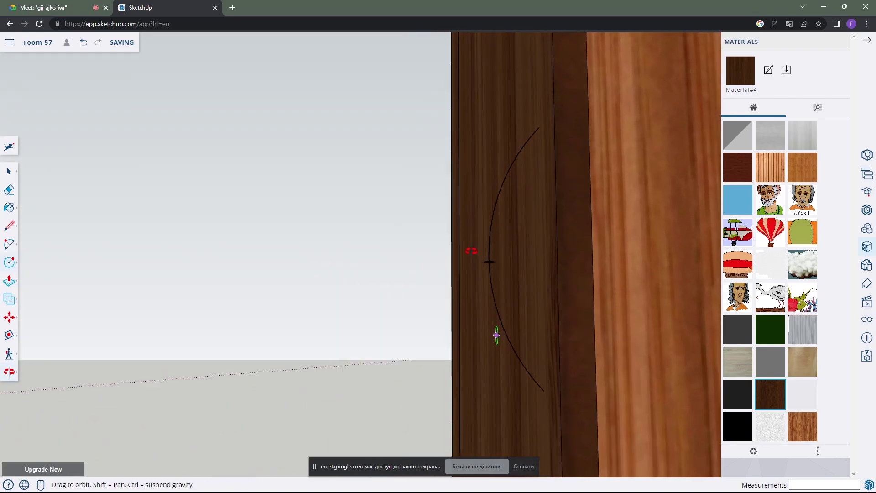
{"action": "scroll", "coordinate": [471, 246], "scroll_direction": "up", "scroll_amount": 3}
{"action": "scroll", "coordinate": [470, 265], "scroll_direction": "up", "scroll_amount": 3}
{"action": "scroll", "coordinate": [483, 267], "scroll_direction": "up", "scroll_amount": 2}
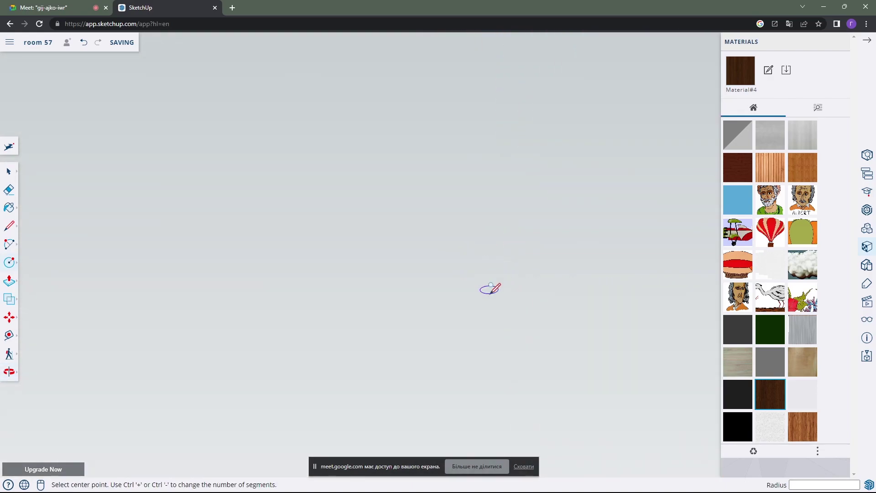
{"action": "scroll", "coordinate": [491, 289], "scroll_direction": "down", "scroll_amount": 3}
{"action": "middle_click_drag", "start_coordinate": [542, 301], "coordinate": [502, 266]}
{"action": "scroll", "coordinate": [442, 227], "scroll_direction": "up", "scroll_amount": 2}
{"action": "scroll", "coordinate": [462, 237], "scroll_direction": "up", "scroll_amount": 3}
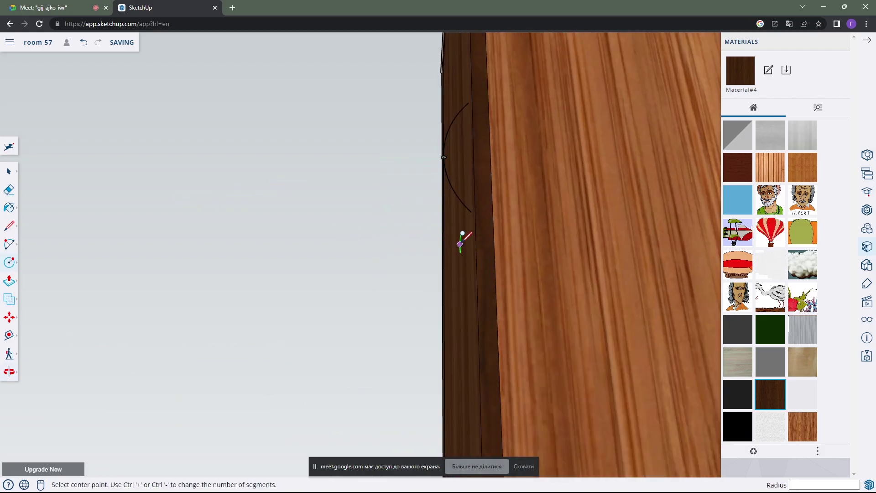
{"action": "mouse_move", "coordinate": [461, 242]}
{"action": "middle_mouse_down"}
{"action": "mouse_move", "coordinate": [483, 274]}
{"action": "mouse_move", "coordinate": [452, 262]}
{"action": "mouse_move", "coordinate": [381, 181]}
{"action": "mouse_move", "coordinate": [348, 225]}
{"action": "middle_mouse_up"}
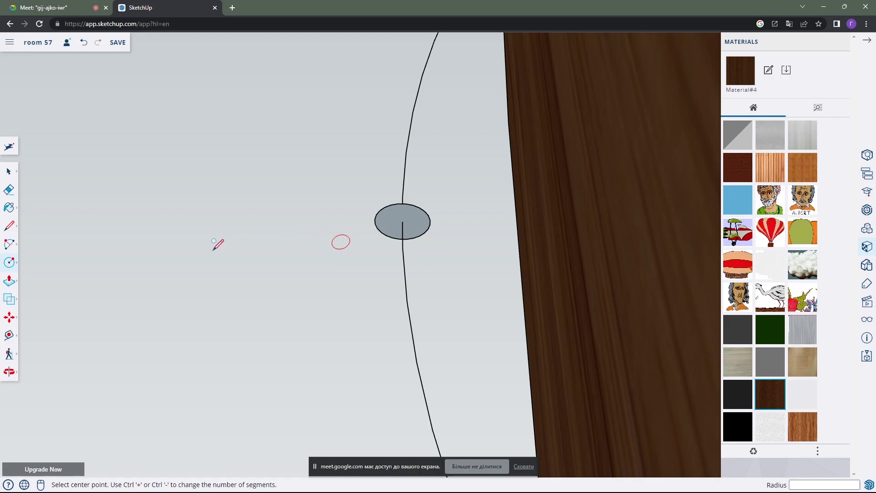
{"action": "left_click", "coordinate": [10, 282]}
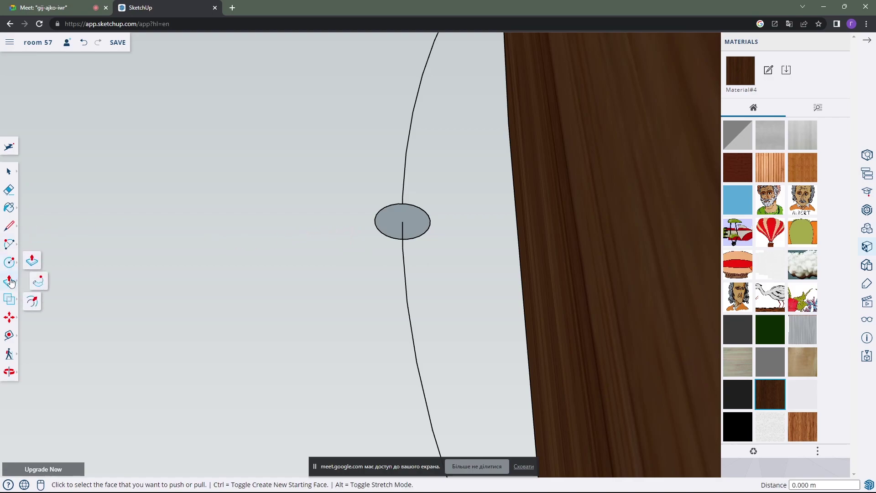
Sweep the small circle along the arc with Follow Me to form the tube handle
{"action": "left_click", "coordinate": [40, 282]}
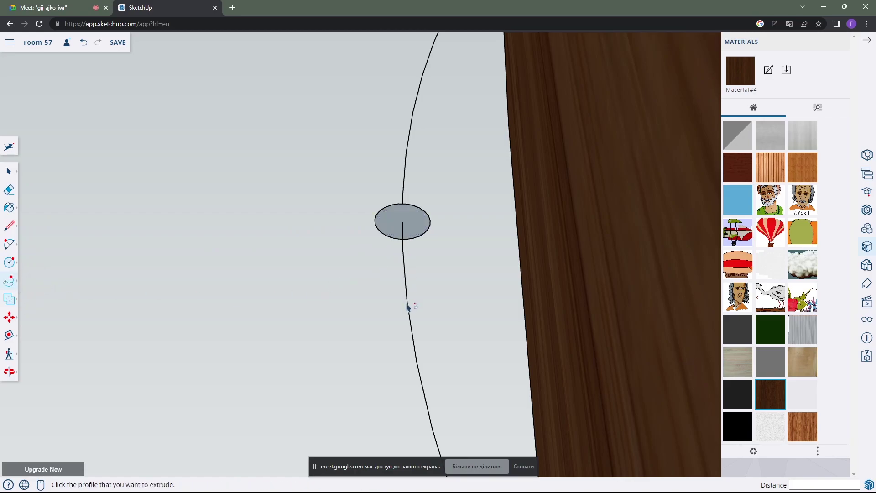
{"action": "middle_click_drag", "start_coordinate": [440, 276], "coordinate": [386, 208]}
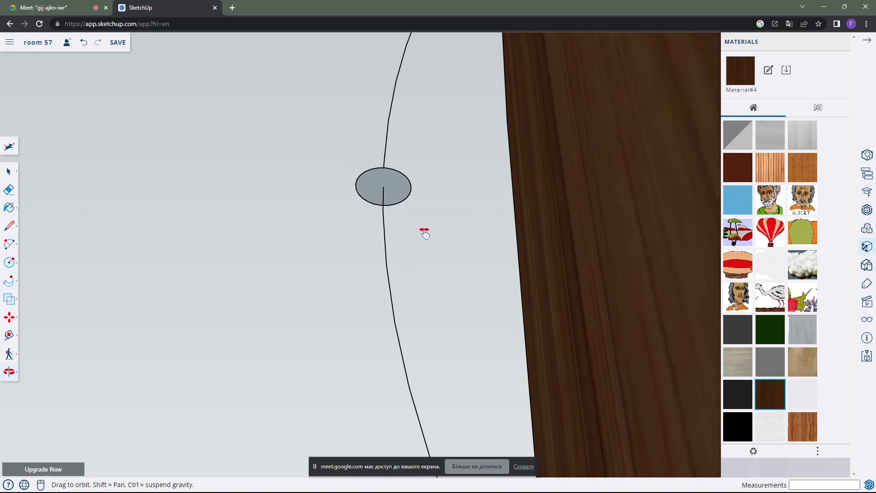
{"action": "left_click", "coordinate": [378, 185]}
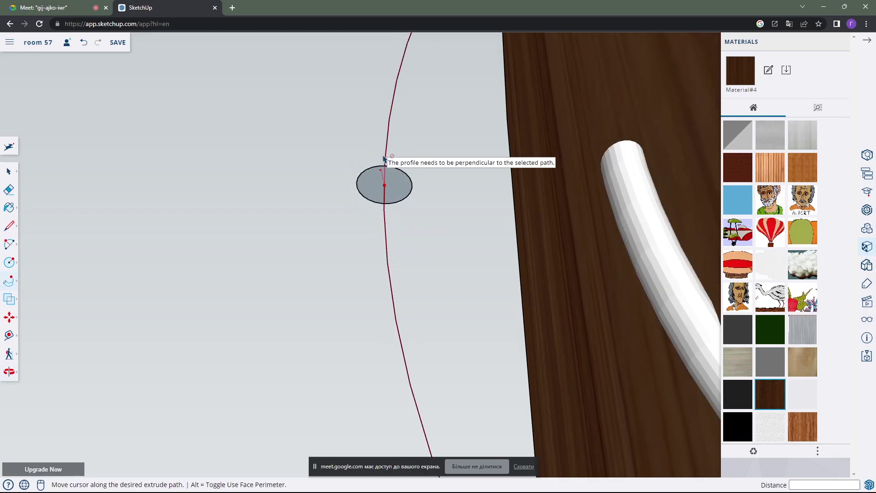
{"action": "scroll", "coordinate": [384, 159], "scroll_direction": "up", "scroll_amount": 5}
{"action": "mouse_move", "coordinate": [384, 160]}
{"action": "middle_mouse_down"}
{"action": "mouse_move", "coordinate": [410, 221]}
{"action": "mouse_move", "coordinate": [419, 287]}
{"action": "middle_mouse_up"}
{"action": "scroll", "coordinate": [405, 229], "scroll_direction": "up", "scroll_amount": 3}
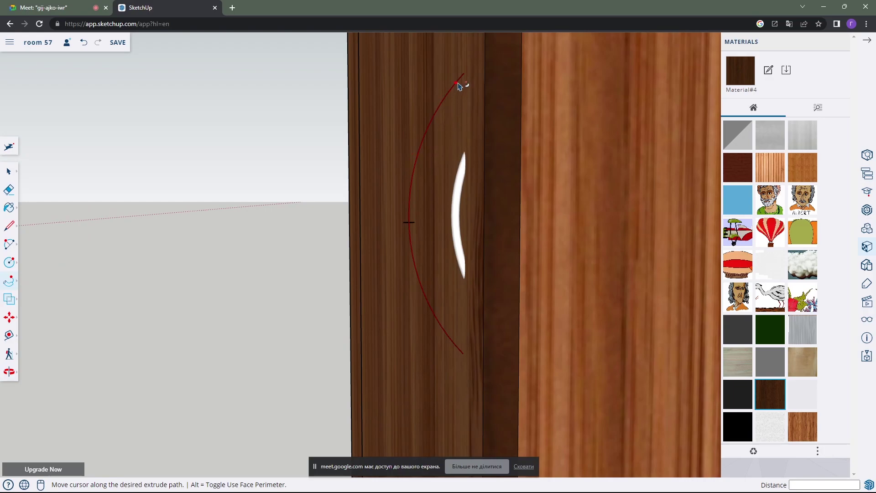
{"action": "middle_click_drag", "start_coordinate": [459, 86], "coordinate": [353, 83]}
{"action": "left_click", "coordinate": [356, 82]}
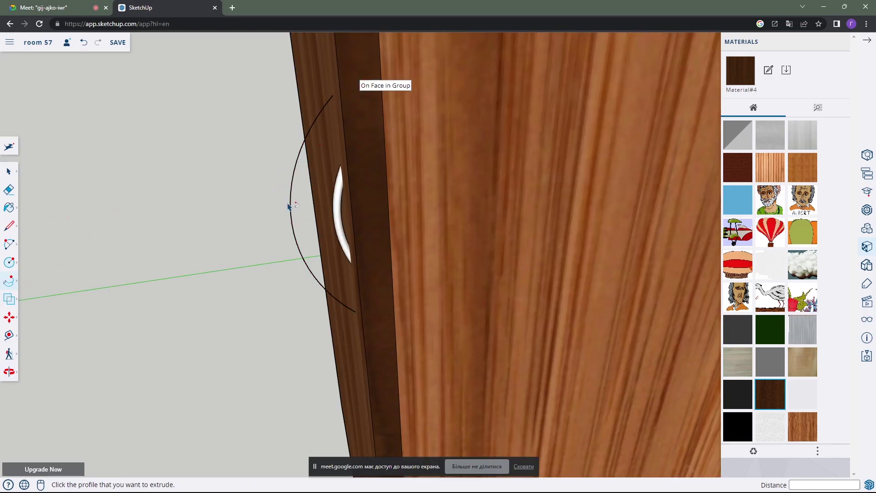
Orbit and zoom to inspect the new white handle on the door
{"action": "mouse_move", "coordinate": [288, 206]}
{"action": "middle_mouse_down"}
{"action": "mouse_move", "coordinate": [356, 152]}
{"action": "mouse_move", "coordinate": [344, 170]}
{"action": "middle_mouse_up"}
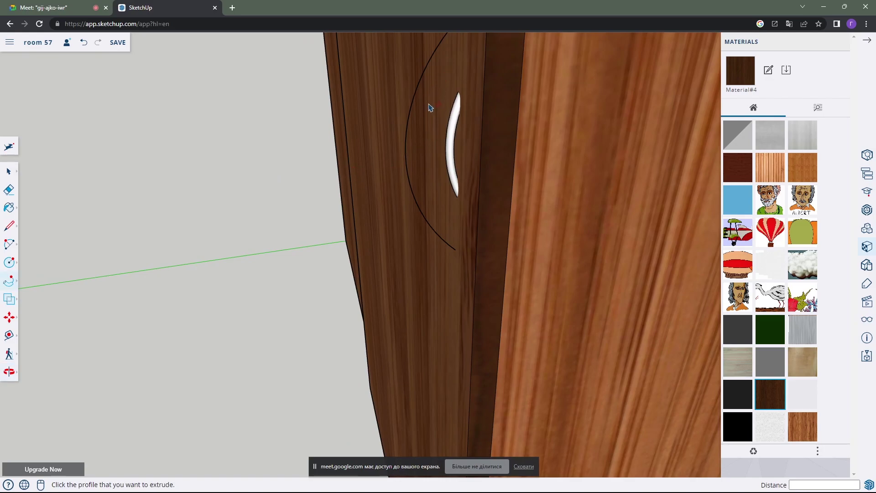
{"action": "scroll", "coordinate": [463, 144], "scroll_direction": "up", "scroll_amount": 3}
{"action": "scroll", "coordinate": [452, 151], "scroll_direction": "up", "scroll_amount": 3}
{"action": "scroll", "coordinate": [437, 160], "scroll_direction": "up", "scroll_amount": 2}
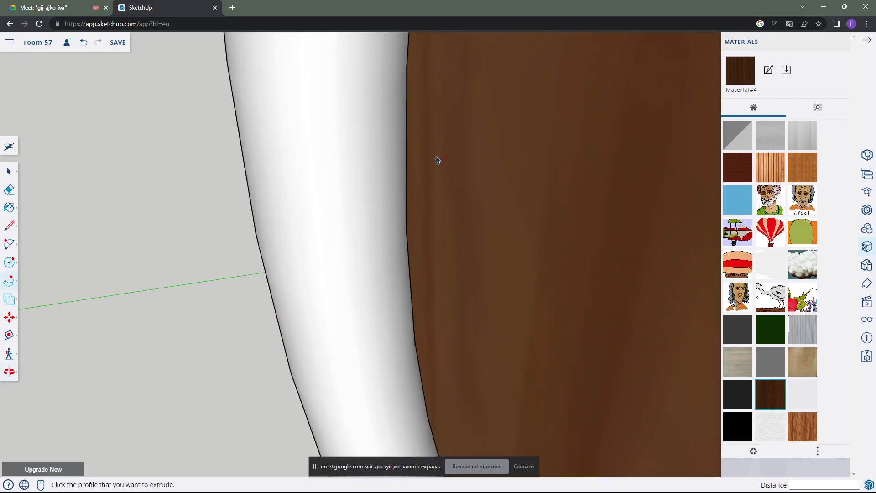
{"action": "mouse_move", "coordinate": [437, 161]}
{"action": "middle_mouse_down"}
{"action": "mouse_move", "coordinate": [478, 204]}
{"action": "mouse_move", "coordinate": [369, 162]}
{"action": "mouse_move", "coordinate": [254, 274]}
{"action": "middle_mouse_up"}
{"action": "scroll", "coordinate": [325, 225], "scroll_direction": "down", "scroll_amount": 3}
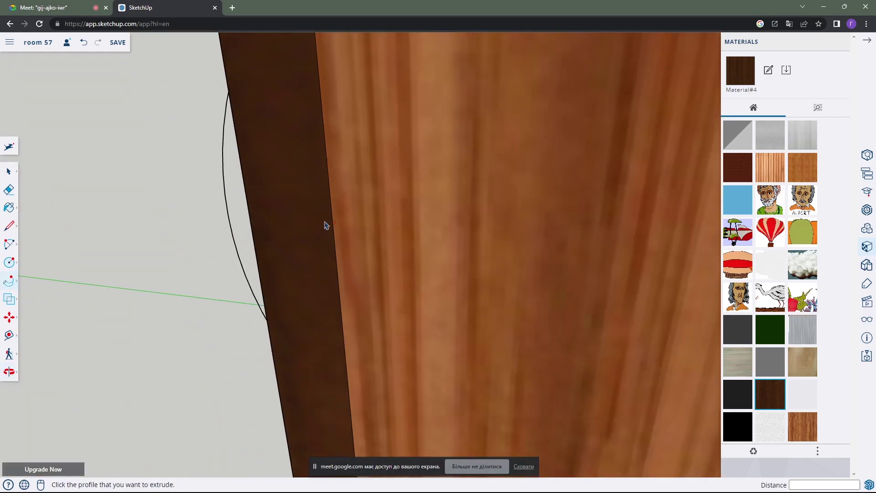
{"action": "mouse_move", "coordinate": [325, 225]}
{"action": "middle_mouse_down"}
{"action": "mouse_move", "coordinate": [416, 240]}
{"action": "mouse_move", "coordinate": [383, 193]}
{"action": "mouse_move", "coordinate": [325, 213]}
{"action": "mouse_move", "coordinate": [410, 196]}
{"action": "mouse_move", "coordinate": [117, 208]}
{"action": "mouse_move", "coordinate": [251, 157]}
{"action": "mouse_move", "coordinate": [165, 223]}
{"action": "mouse_move", "coordinate": [213, 204]}
{"action": "mouse_move", "coordinate": [158, 215]}
{"action": "mouse_move", "coordinate": [235, 242]}
{"action": "mouse_move", "coordinate": [160, 285]}
{"action": "mouse_move", "coordinate": [159, 268]}
{"action": "mouse_move", "coordinate": [170, 262]}
{"action": "mouse_move", "coordinate": [381, 246]}
{"action": "mouse_move", "coordinate": [152, 278]}
{"action": "mouse_move", "coordinate": [391, 244]}
{"action": "mouse_move", "coordinate": [217, 255]}
{"action": "mouse_move", "coordinate": [213, 241]}
{"action": "mouse_move", "coordinate": [196, 275]}
{"action": "mouse_move", "coordinate": [218, 271]}
{"action": "middle_mouse_up"}
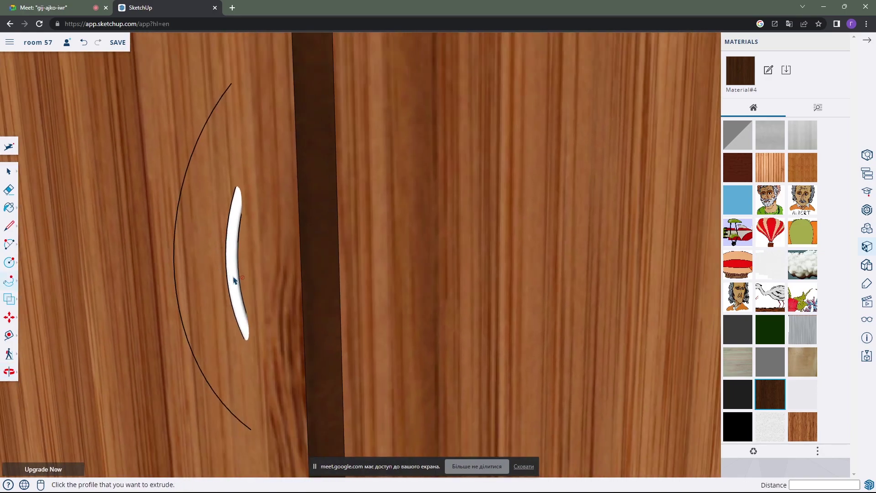
Select the curved handle and move it left on the door
{"action": "left_click", "coordinate": [8, 171]}
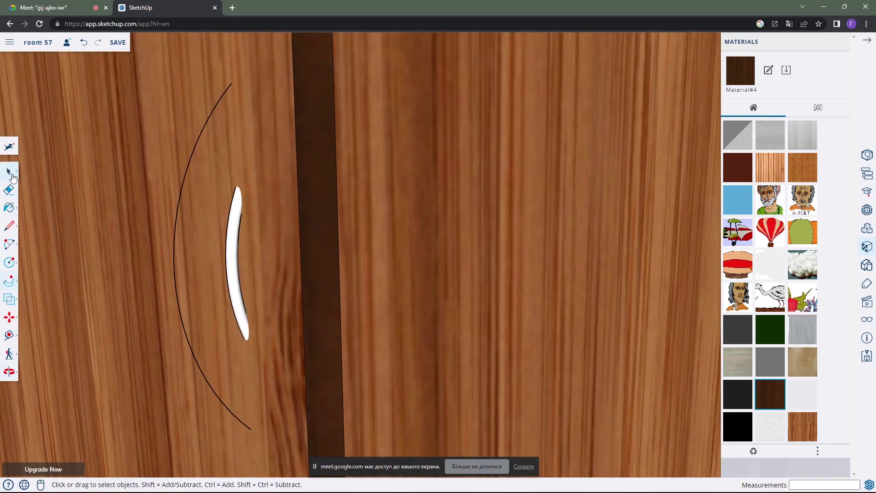
{"action": "left_click", "coordinate": [233, 280]}
{"action": "mouse_move", "coordinate": [233, 280]}
{"action": "middle_mouse_down"}
{"action": "mouse_move", "coordinate": [260, 263]}
{"action": "mouse_move", "coordinate": [220, 293]}
{"action": "middle_mouse_up"}
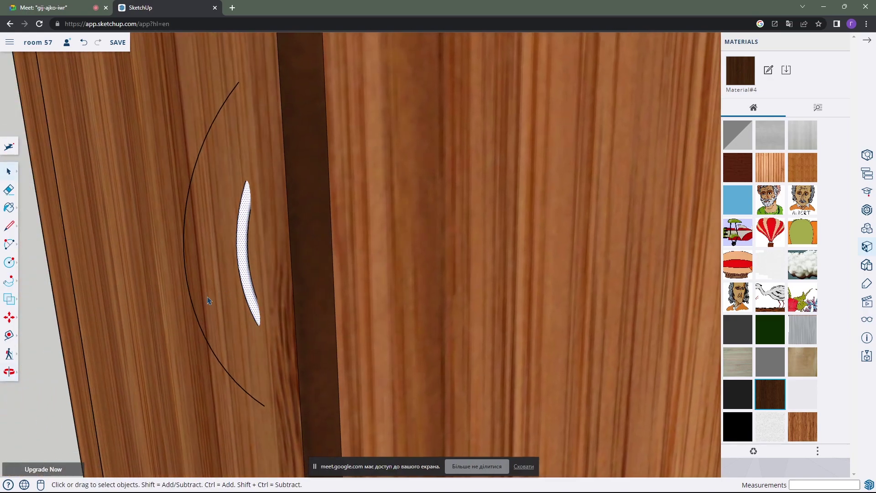
{"action": "left_click", "coordinate": [14, 322]}
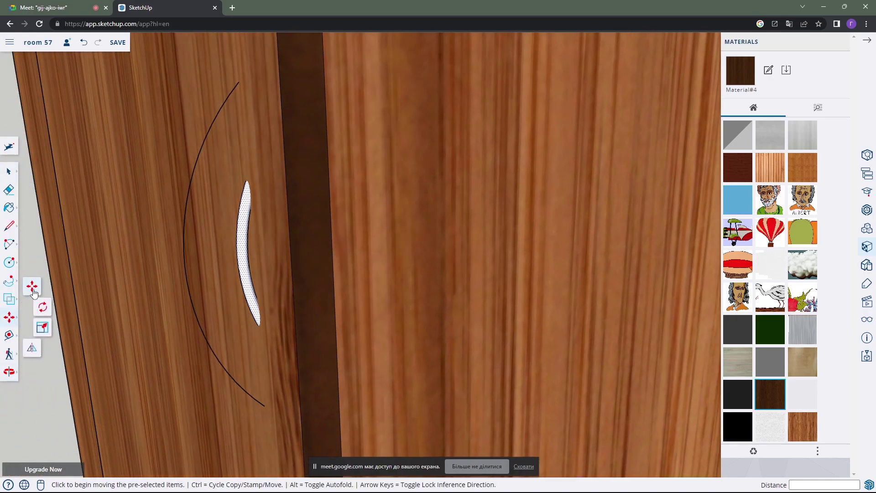
{"action": "left_click", "coordinate": [243, 267]}
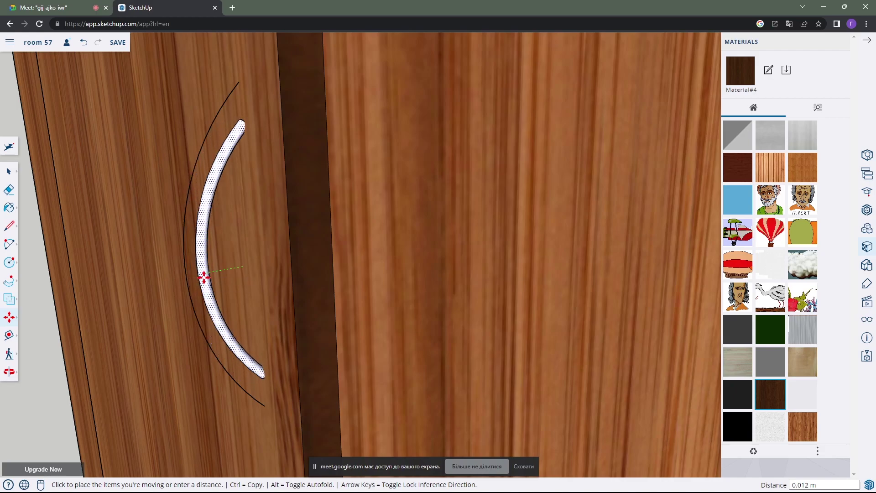
{"action": "left_click", "coordinate": [207, 277]}
Orbit out to view both doors and the handle, then select the outer guide arc
{"action": "mouse_move", "coordinate": [266, 250]}
{"action": "middle_mouse_down"}
{"action": "mouse_move", "coordinate": [303, 250]}
{"action": "mouse_move", "coordinate": [278, 258]}
{"action": "middle_mouse_up"}
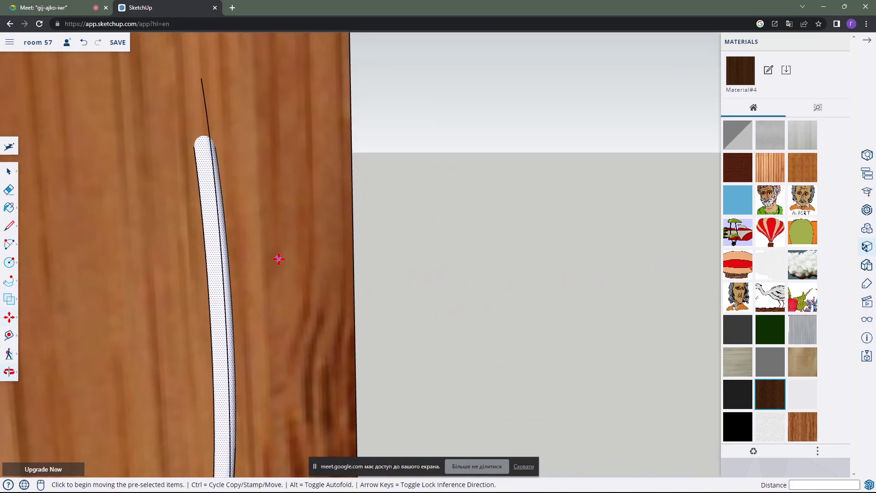
{"action": "scroll", "coordinate": [277, 255], "scroll_direction": "down", "scroll_amount": 5}
{"action": "mouse_move", "coordinate": [133, 300]}
{"action": "middle_mouse_down"}
{"action": "mouse_move", "coordinate": [319, 272]}
{"action": "mouse_move", "coordinate": [351, 244]}
{"action": "mouse_move", "coordinate": [495, 259]}
{"action": "mouse_move", "coordinate": [381, 268]}
{"action": "mouse_move", "coordinate": [499, 267]}
{"action": "mouse_move", "coordinate": [227, 267]}
{"action": "mouse_move", "coordinate": [236, 245]}
{"action": "mouse_move", "coordinate": [342, 229]}
{"action": "mouse_move", "coordinate": [299, 233]}
{"action": "middle_mouse_up"}
{"action": "scroll", "coordinate": [360, 258], "scroll_direction": "up", "scroll_amount": 3}
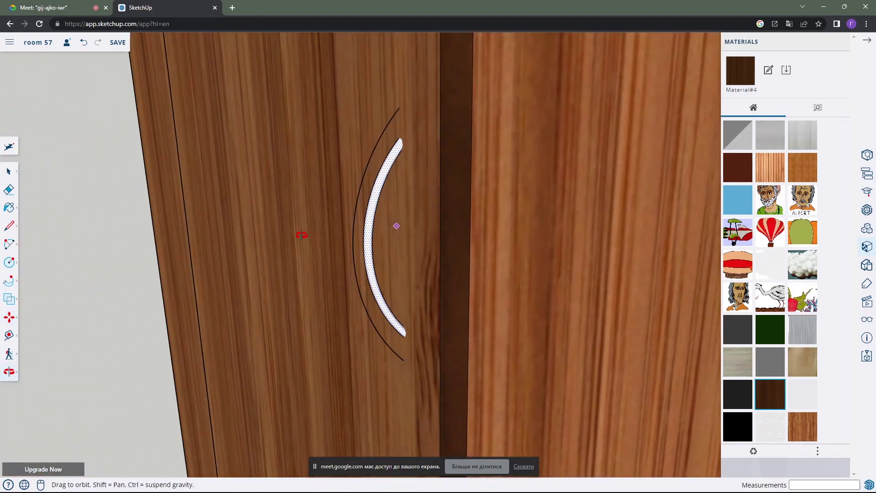
{"action": "left_click", "coordinate": [10, 173]}
{"action": "left_click", "coordinate": [355, 208]}
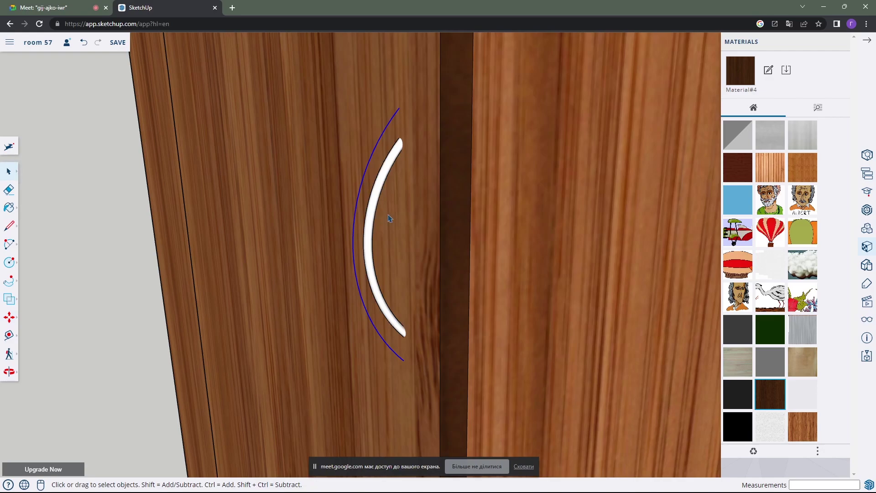
Move the handle a further 0.030 m, then box-select it on its own
{"action": "mouse_move", "coordinate": [391, 219]}
{"action": "middle_mouse_down"}
{"action": "mouse_move", "coordinate": [336, 215]}
{"action": "mouse_move", "coordinate": [336, 225]}
{"action": "mouse_move", "coordinate": [385, 233]}
{"action": "middle_mouse_up"}
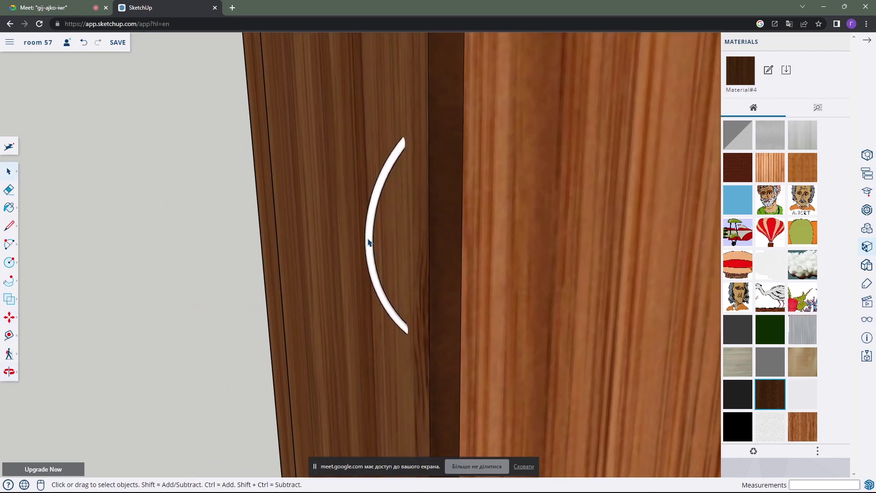
{"action": "left_click", "coordinate": [369, 242]}
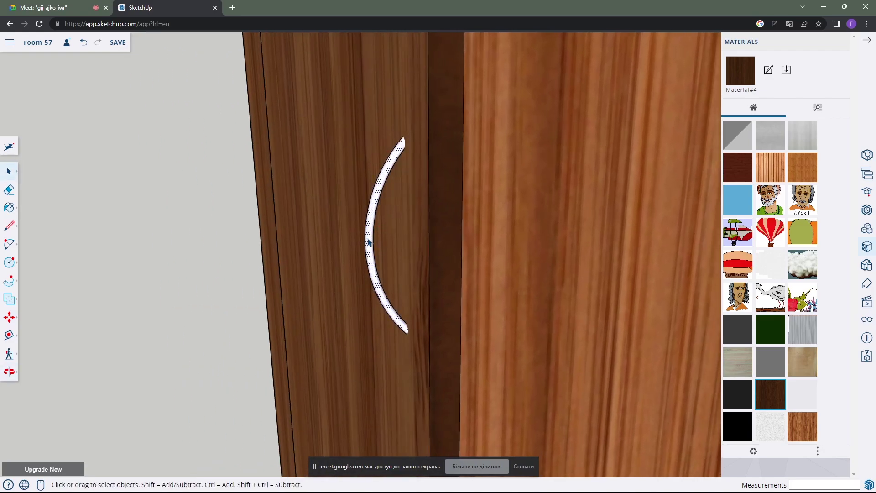
{"action": "left_click", "coordinate": [10, 317]}
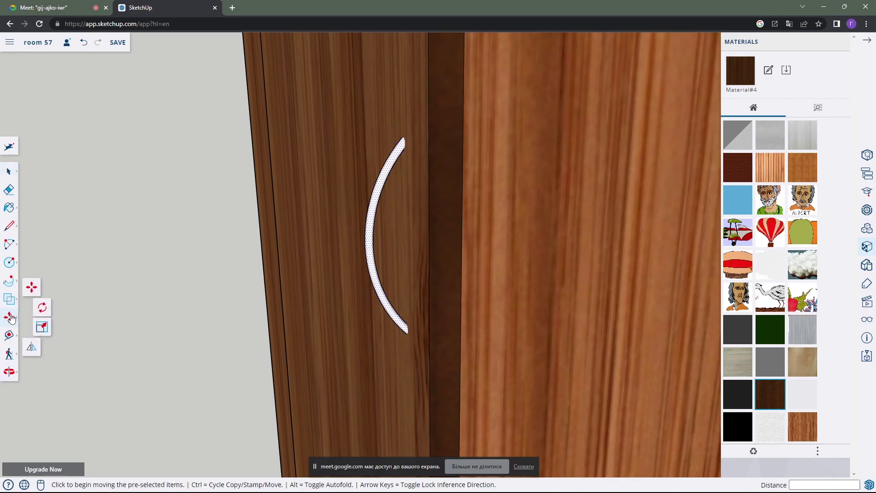
{"action": "left_click", "coordinate": [368, 236]}
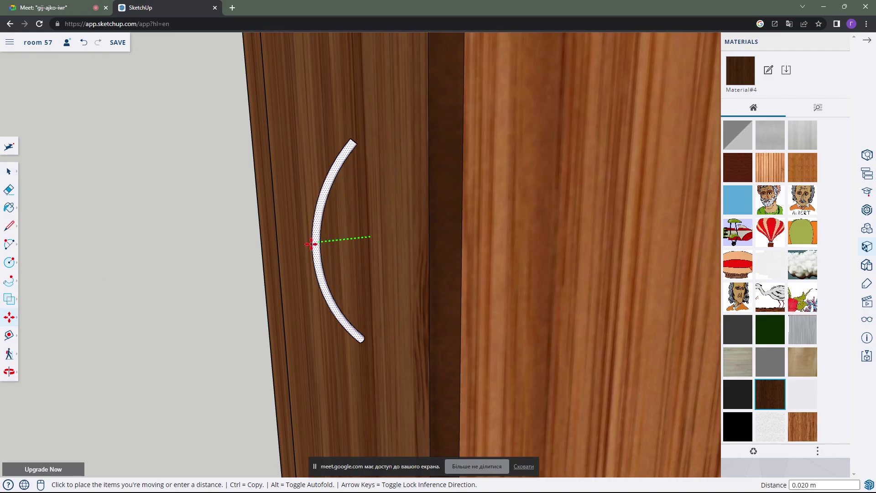
{"action": "left_click", "coordinate": [288, 248]}
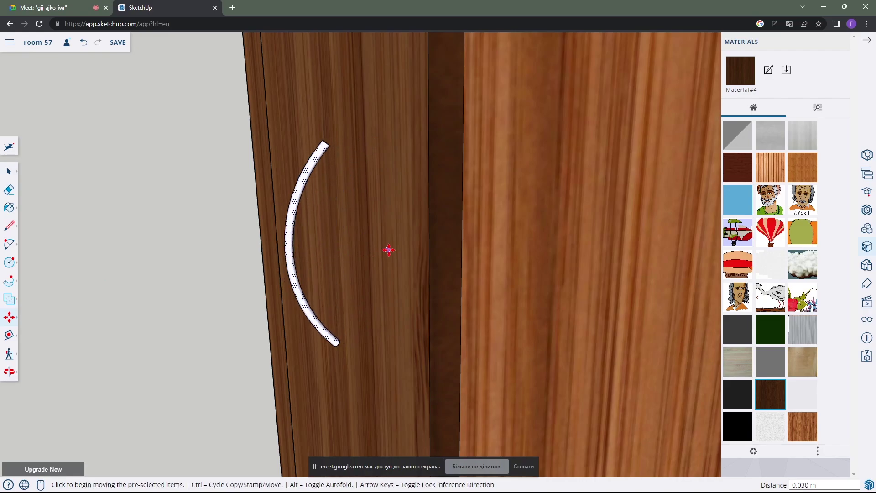
{"action": "mouse_move", "coordinate": [388, 248]}
{"action": "middle_mouse_down"}
{"action": "mouse_move", "coordinate": [245, 256]}
{"action": "mouse_move", "coordinate": [237, 282]}
{"action": "mouse_move", "coordinate": [365, 259]}
{"action": "mouse_move", "coordinate": [534, 258]}
{"action": "mouse_move", "coordinate": [461, 270]}
{"action": "mouse_move", "coordinate": [508, 258]}
{"action": "mouse_move", "coordinate": [380, 245]}
{"action": "mouse_move", "coordinate": [344, 227]}
{"action": "middle_mouse_up"}
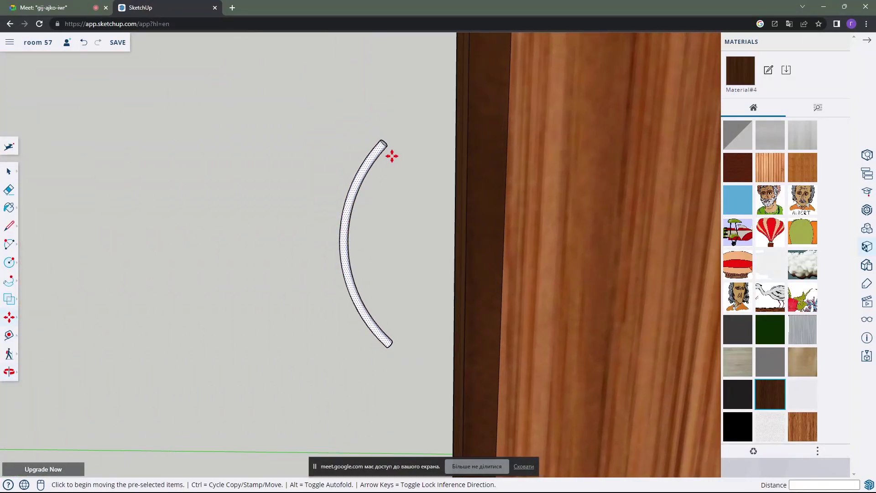
{"action": "mouse_move", "coordinate": [391, 156]}
{"action": "middle_mouse_down"}
{"action": "mouse_move", "coordinate": [385, 225]}
{"action": "mouse_move", "coordinate": [342, 219]}
{"action": "middle_mouse_up"}
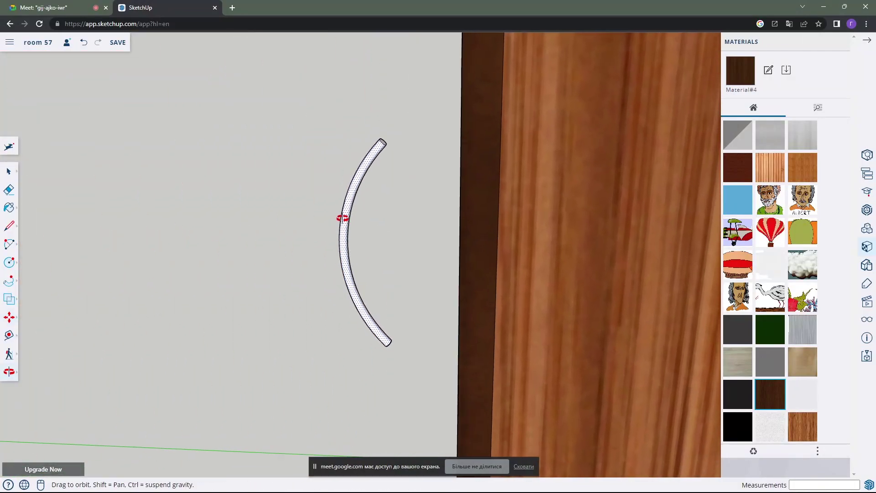
{"action": "left_click", "coordinate": [9, 173]}
{"action": "left_click_drag", "start_coordinate": [318, 100], "coordinate": [412, 372]}
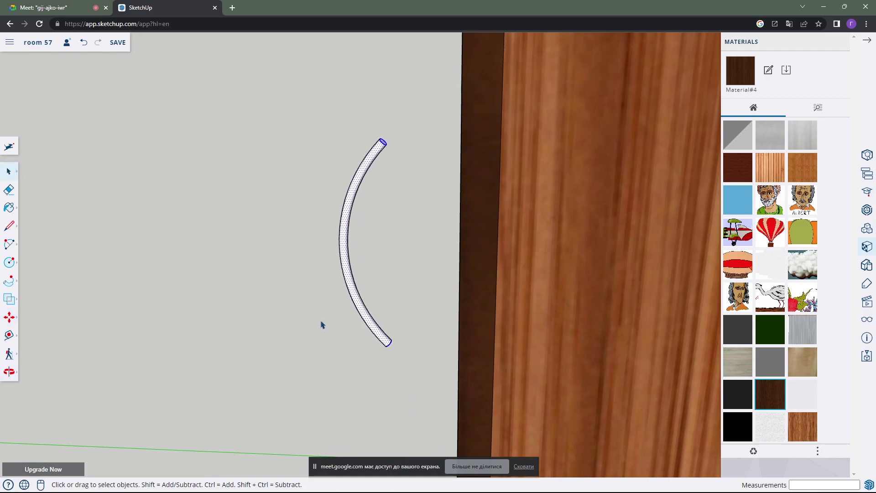
Scale the handle by about 1.59 along the red axis and 1.03 along the blue axis
{"action": "left_click", "coordinate": [9, 319]}
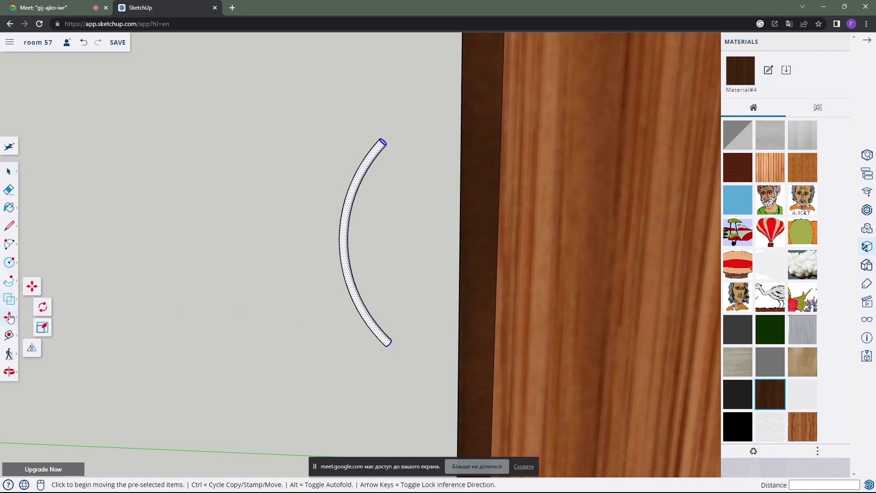
{"action": "left_click", "coordinate": [43, 327]}
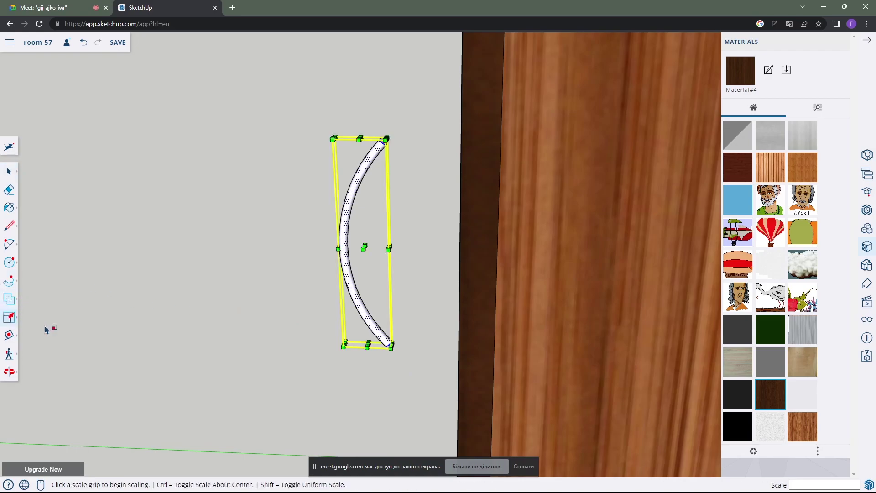
{"action": "middle_click_drag", "start_coordinate": [307, 280], "coordinate": [432, 267]}
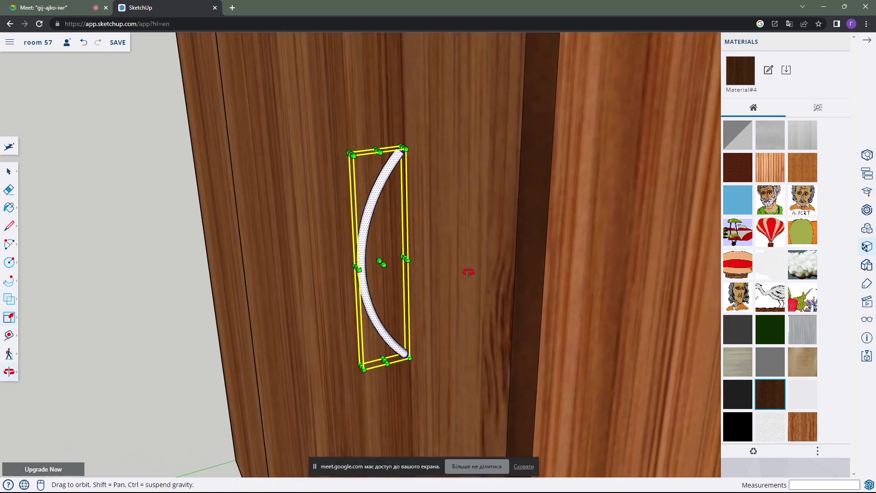
{"action": "mouse_move", "coordinate": [433, 266]}
{"action": "middle_mouse_down"}
{"action": "mouse_move", "coordinate": [510, 281]}
{"action": "mouse_move", "coordinate": [528, 262]}
{"action": "mouse_move", "coordinate": [399, 285]}
{"action": "middle_mouse_up"}
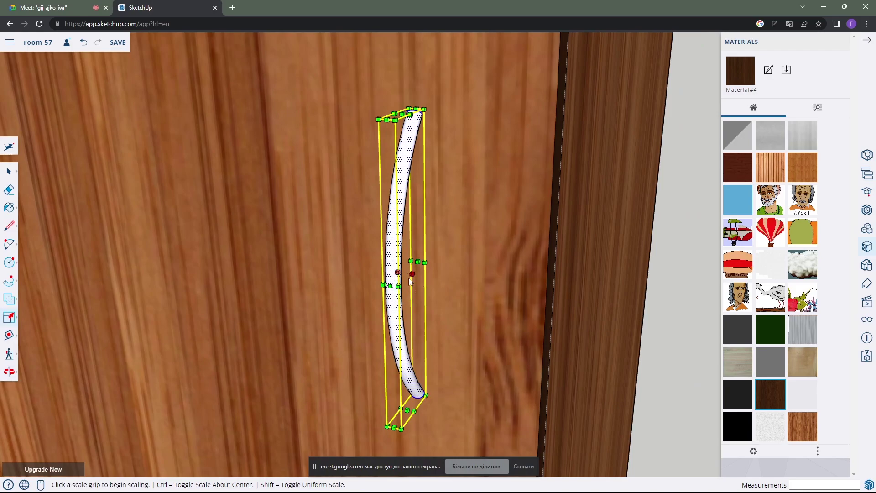
{"action": "left_click", "coordinate": [412, 274]}
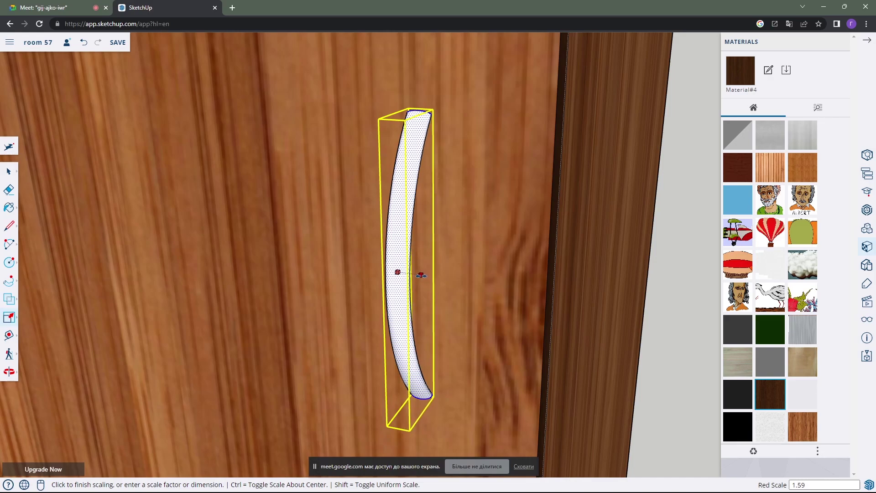
{"action": "left_click", "coordinate": [420, 275]}
{"action": "middle_click_drag", "start_coordinate": [475, 289], "coordinate": [419, 217]}
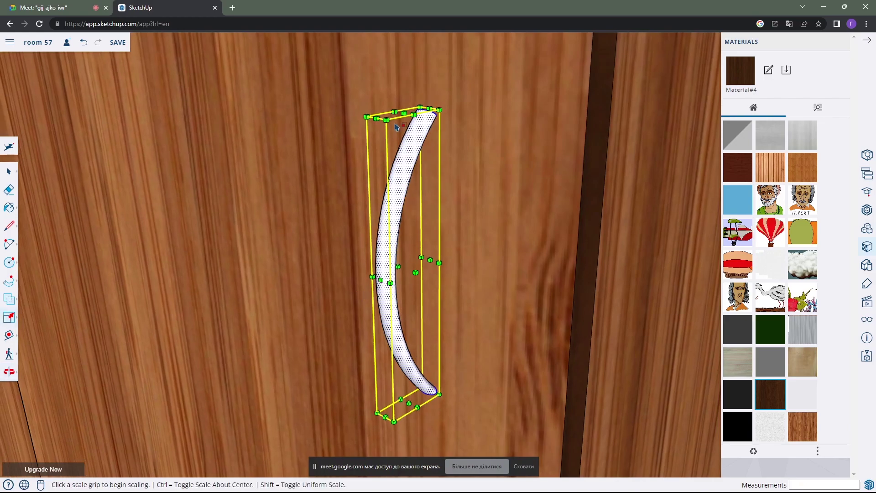
{"action": "left_click", "coordinate": [403, 111]}
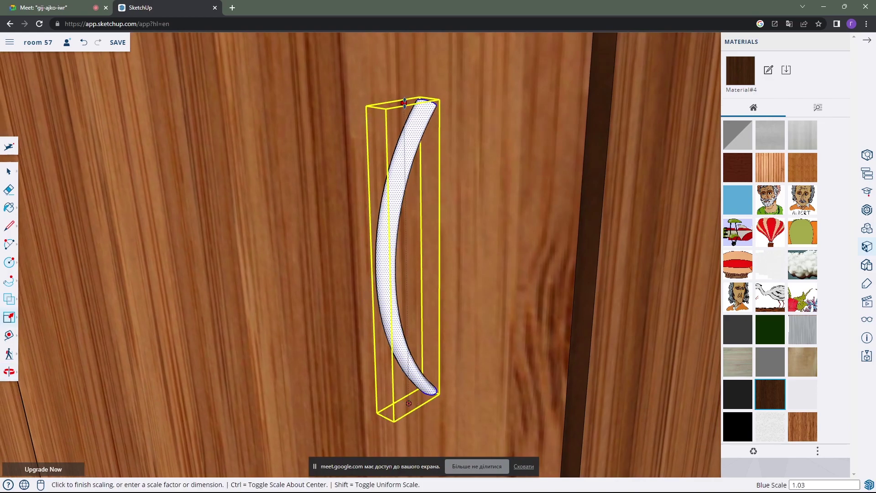
{"action": "left_click", "coordinate": [404, 93]}
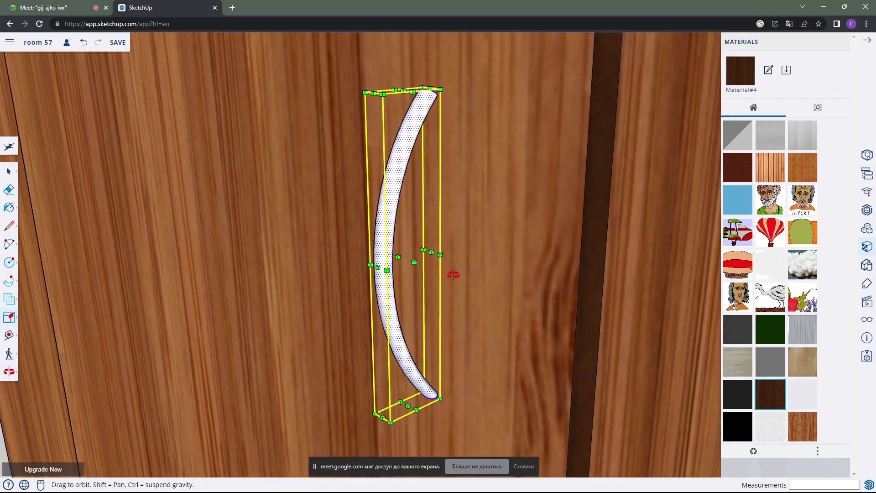
{"action": "mouse_move", "coordinate": [404, 92]}
{"action": "middle_mouse_down"}
{"action": "mouse_move", "coordinate": [505, 274]}
{"action": "mouse_move", "coordinate": [413, 274]}
{"action": "mouse_move", "coordinate": [401, 259]}
{"action": "mouse_move", "coordinate": [362, 293]}
{"action": "middle_mouse_up"}
{"action": "key", "text": "space"}
Deselect the handle and orbit until the door face and upright white handle are seen head-on
{"action": "left_click", "coordinate": [179, 218]}
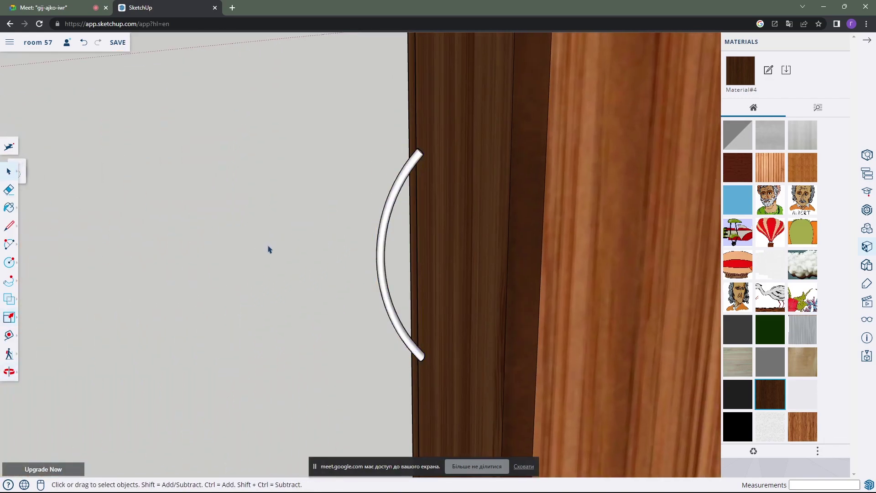
{"action": "mouse_move", "coordinate": [270, 248]}
{"action": "middle_mouse_down"}
{"action": "mouse_move", "coordinate": [307, 237]}
{"action": "mouse_move", "coordinate": [268, 266]}
{"action": "mouse_move", "coordinate": [335, 275]}
{"action": "middle_mouse_up"}
{"action": "mouse_move", "coordinate": [335, 275]}
{"action": "left_mouse_down"}
{"action": "mouse_move", "coordinate": [317, 278]}
{"action": "mouse_move", "coordinate": [339, 287]}
{"action": "mouse_move", "coordinate": [532, 276]}
{"action": "mouse_move", "coordinate": [302, 274]}
{"action": "left_mouse_up"}
{"action": "key", "text": "space"}
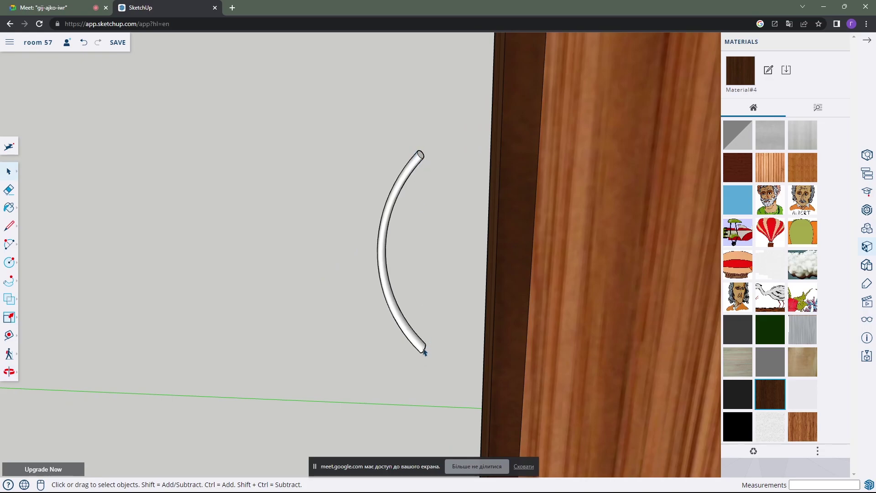
{"action": "key", "text": "o"}
{"action": "mouse_move", "coordinate": [423, 246]}
{"action": "left_mouse_down"}
{"action": "mouse_move", "coordinate": [450, 242]}
{"action": "mouse_move", "coordinate": [398, 279]}
{"action": "mouse_move", "coordinate": [370, 280]}
{"action": "mouse_move", "coordinate": [421, 265]}
{"action": "mouse_move", "coordinate": [434, 226]}
{"action": "mouse_move", "coordinate": [424, 172]}
{"action": "mouse_move", "coordinate": [425, 215]}
{"action": "mouse_move", "coordinate": [355, 279]}
{"action": "mouse_move", "coordinate": [386, 309]}
{"action": "mouse_move", "coordinate": [418, 303]}
{"action": "mouse_move", "coordinate": [502, 254]}
{"action": "mouse_move", "coordinate": [582, 253]}
{"action": "left_mouse_up"}
{"action": "key", "text": "space"}
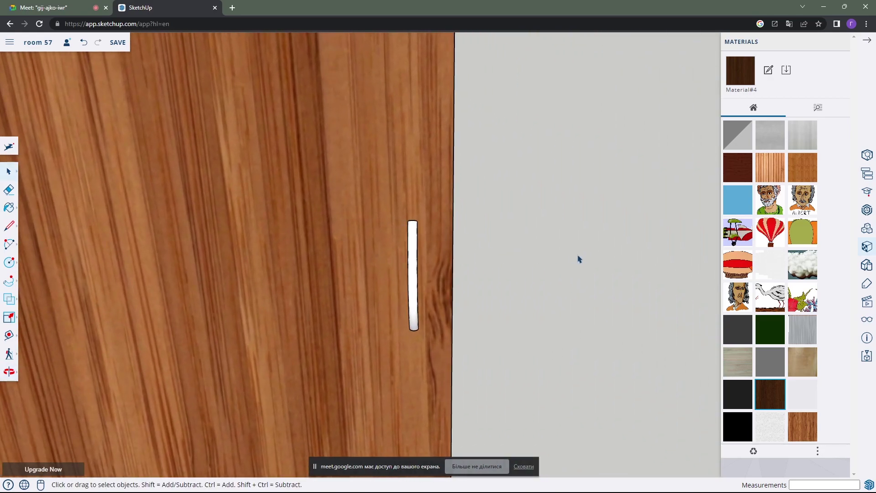
{"action": "mouse_move", "coordinate": [578, 259]}
{"action": "middle_mouse_down"}
{"action": "mouse_move", "coordinate": [570, 241]}
{"action": "mouse_move", "coordinate": [479, 197]}
{"action": "mouse_move", "coordinate": [522, 191]}
{"action": "mouse_move", "coordinate": [517, 201]}
{"action": "middle_mouse_up"}
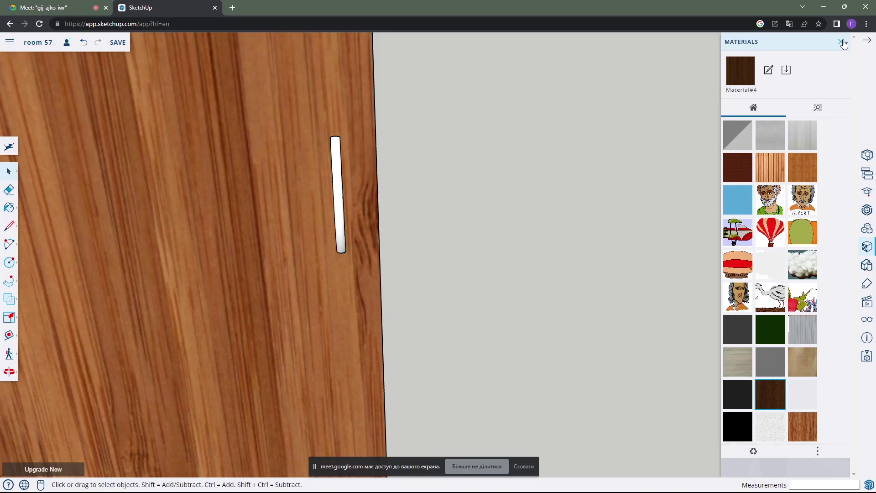
Swap the Materials panel for the Scenes panel and jump to the cabinet's Front view
{"action": "left_click", "coordinate": [842, 41]}
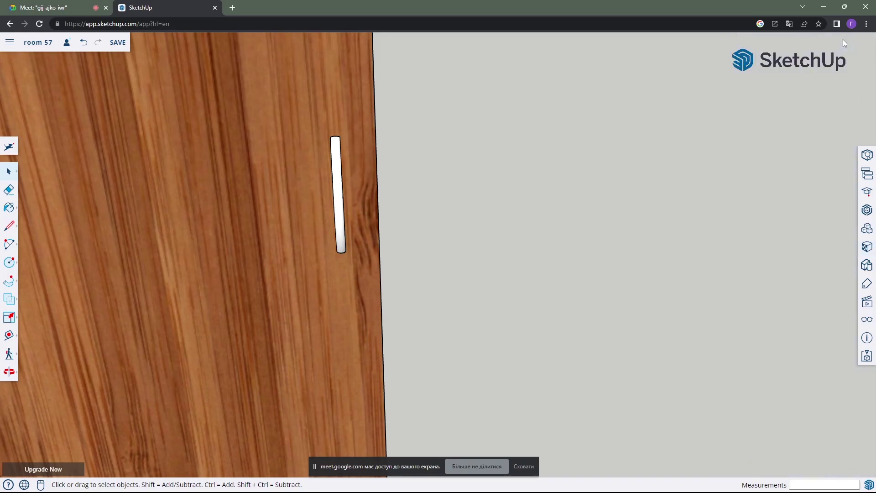
{"action": "left_click", "coordinate": [868, 304]}
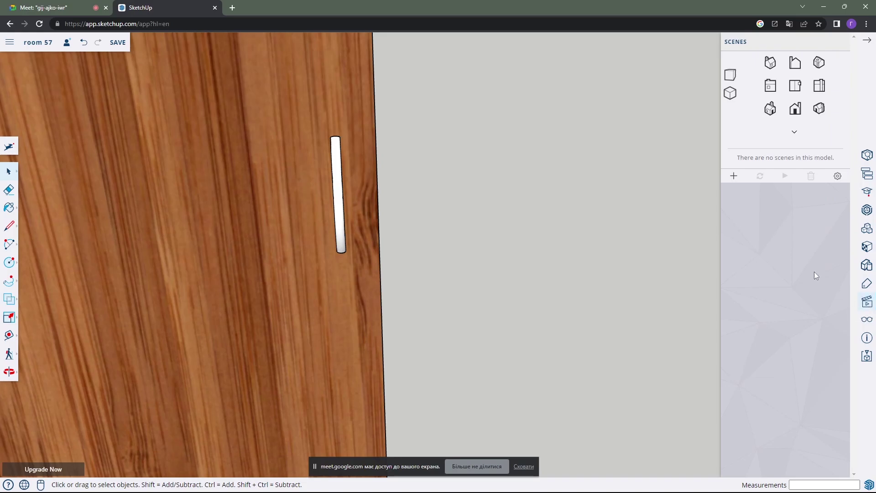
{"action": "left_click", "coordinate": [799, 113]}
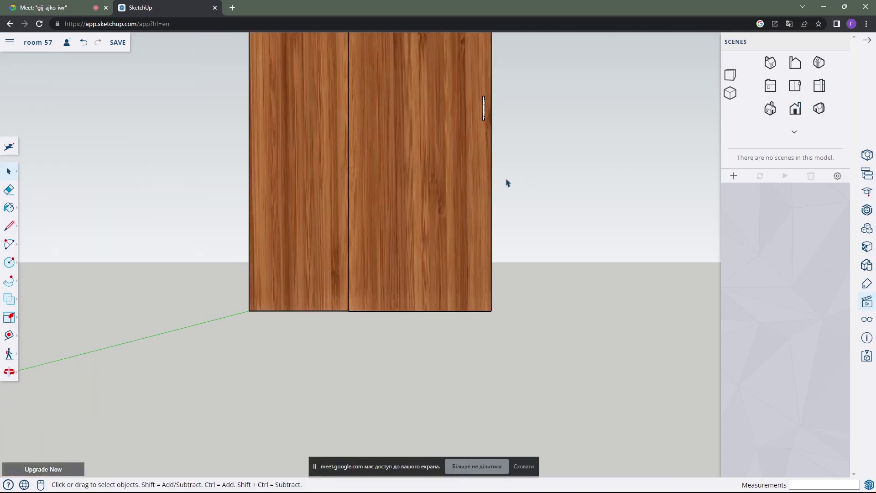
Switch to Parallel Projection and zoom in close on the white door handle
{"action": "mouse_move", "coordinate": [524, 167]}
{"action": "middle_mouse_down"}
{"action": "mouse_move", "coordinate": [532, 154]}
{"action": "mouse_move", "coordinate": [460, 274]}
{"action": "mouse_move", "coordinate": [554, 218]}
{"action": "middle_mouse_up"}
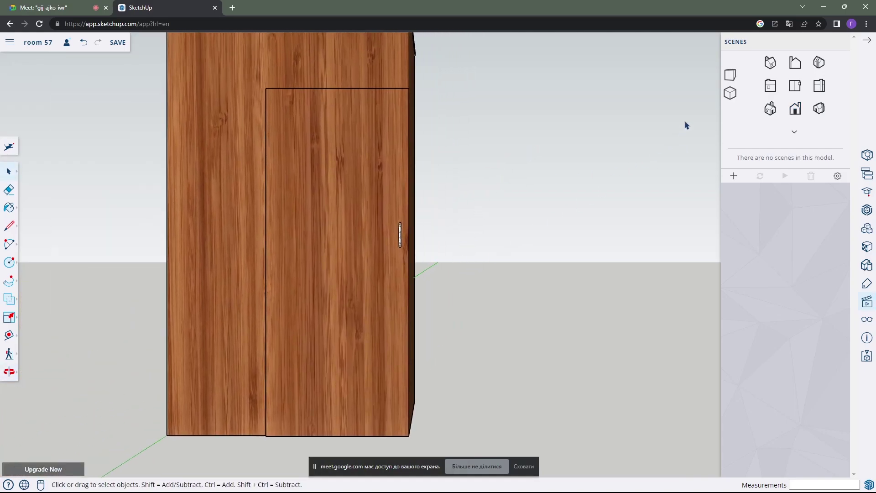
{"action": "left_click", "coordinate": [730, 95]}
{"action": "scroll", "coordinate": [445, 233], "scroll_direction": "up", "scroll_amount": 3}
{"action": "mouse_move", "coordinate": [415, 259]}
{"action": "middle_mouse_down"}
{"action": "mouse_move", "coordinate": [436, 204]}
{"action": "mouse_move", "coordinate": [428, 194]}
{"action": "mouse_move", "coordinate": [428, 230]}
{"action": "middle_mouse_up"}
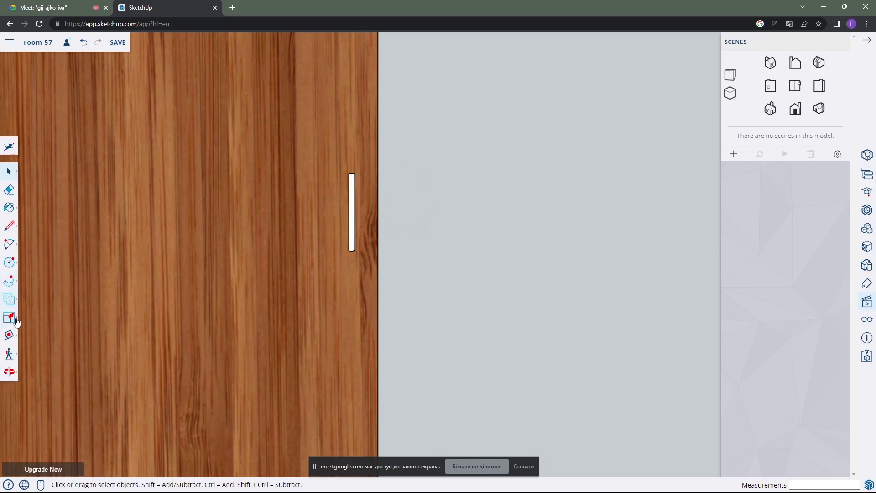
Draw a small upright rectangle on the grey area just right of the wooden door
{"action": "left_click", "coordinate": [9, 268]}
{"action": "left_click", "coordinate": [31, 226]}
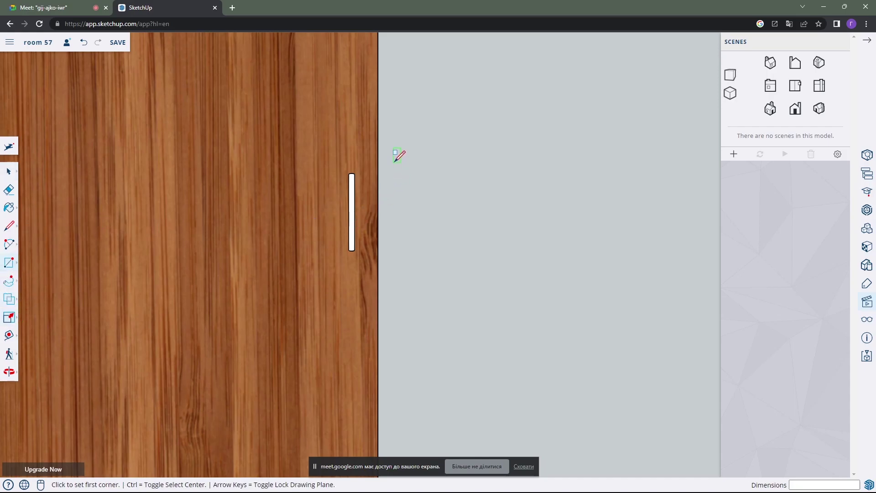
{"action": "left_click", "coordinate": [393, 161]}
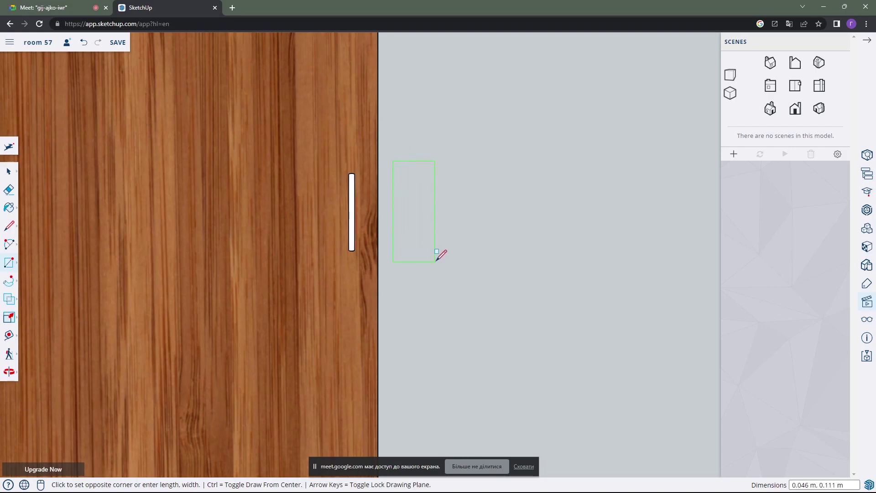
{"action": "left_click", "coordinate": [436, 261]}
{"action": "mouse_move", "coordinate": [490, 242]}
{"action": "middle_mouse_down"}
{"action": "mouse_move", "coordinate": [446, 245]}
{"action": "mouse_move", "coordinate": [444, 254]}
{"action": "middle_mouse_up"}
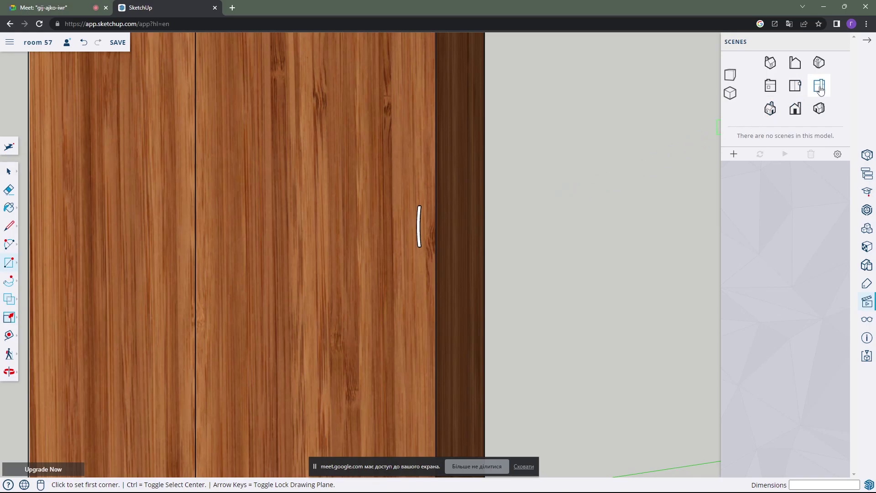
Zoom out and use front and iso views to locate the stray rectangle
{"action": "scroll", "coordinate": [414, 215], "scroll_direction": "up", "scroll_amount": 1}
{"action": "scroll", "coordinate": [414, 214], "scroll_direction": "up", "scroll_amount": 1}
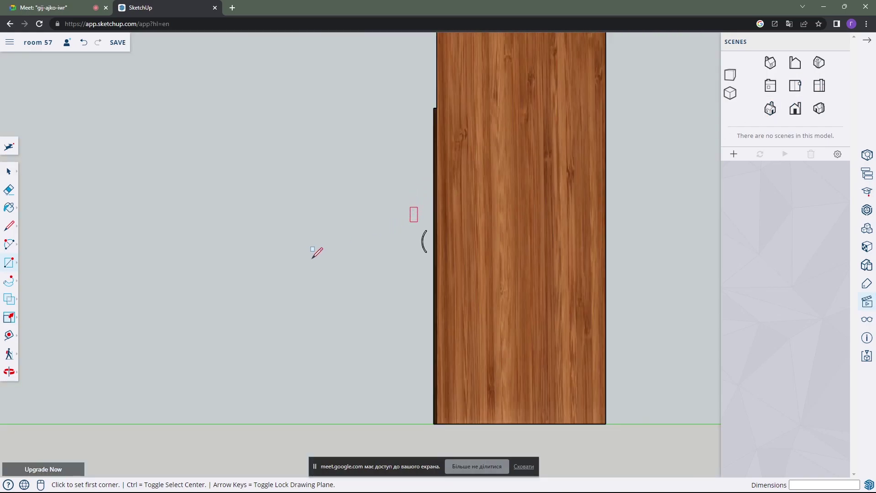
{"action": "scroll", "coordinate": [315, 251], "scroll_direction": "down", "scroll_amount": 3}
{"action": "scroll", "coordinate": [315, 251], "scroll_direction": "down", "scroll_amount": 3}
{"action": "scroll", "coordinate": [303, 254], "scroll_direction": "up", "scroll_amount": 1}
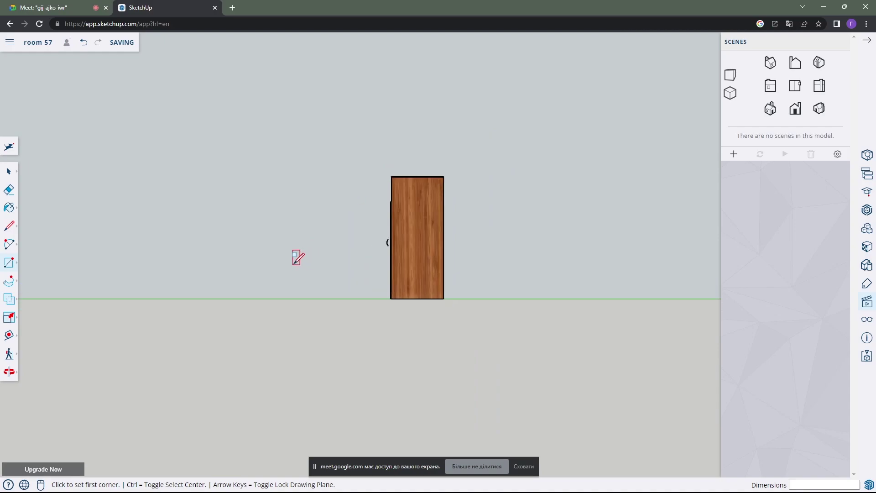
{"action": "middle_click_drag", "start_coordinate": [308, 247], "coordinate": [433, 270]}
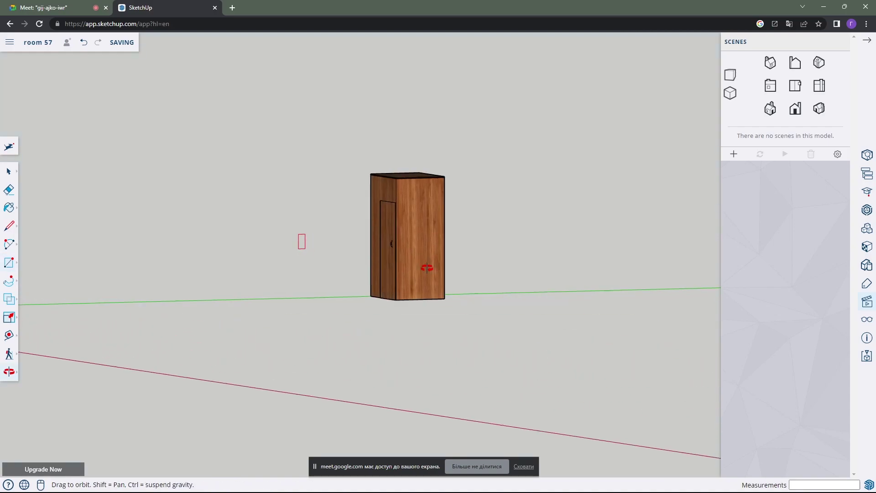
{"action": "left_click", "coordinate": [730, 75]}
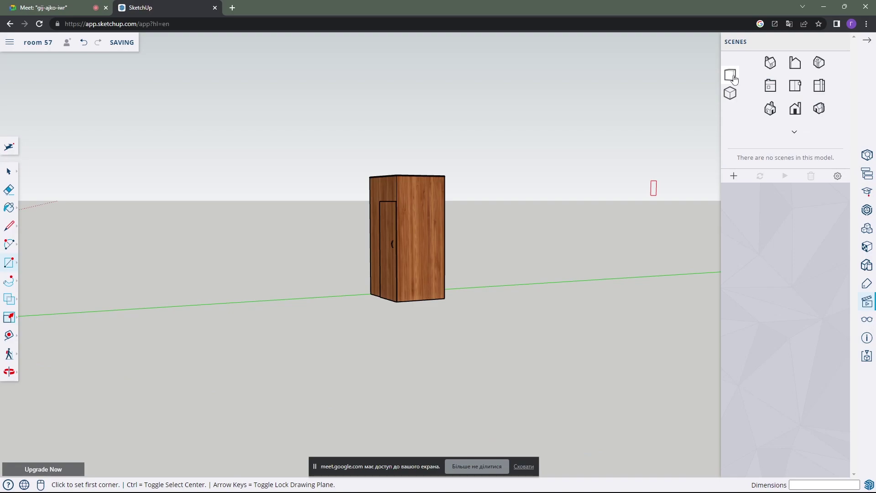
{"action": "left_click", "coordinate": [820, 109]}
{"action": "mouse_move", "coordinate": [517, 217]}
{"action": "middle_mouse_down"}
{"action": "mouse_move", "coordinate": [493, 243]}
{"action": "mouse_move", "coordinate": [503, 176]}
{"action": "mouse_move", "coordinate": [504, 259]}
{"action": "mouse_move", "coordinate": [617, 241]}
{"action": "mouse_move", "coordinate": [549, 268]}
{"action": "mouse_move", "coordinate": [592, 288]}
{"action": "mouse_move", "coordinate": [550, 263]}
{"action": "mouse_move", "coordinate": [454, 249]}
{"action": "mouse_move", "coordinate": [413, 208]}
{"action": "middle_mouse_up"}
{"action": "scroll", "coordinate": [551, 262], "scroll_direction": "down", "scroll_amount": 3}
Window-select the small rectangle lying away from the wardrobe
{"action": "key", "text": "r"}
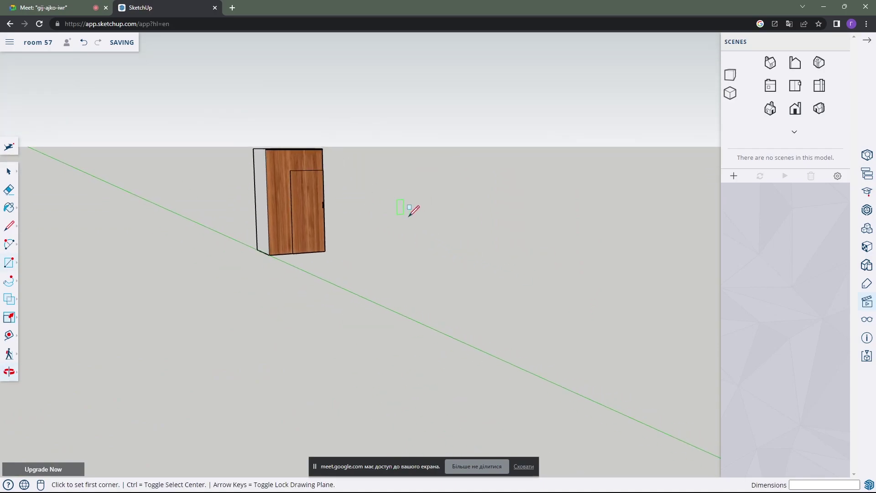
{"action": "scroll", "coordinate": [413, 210], "scroll_direction": "down", "scroll_amount": 2}
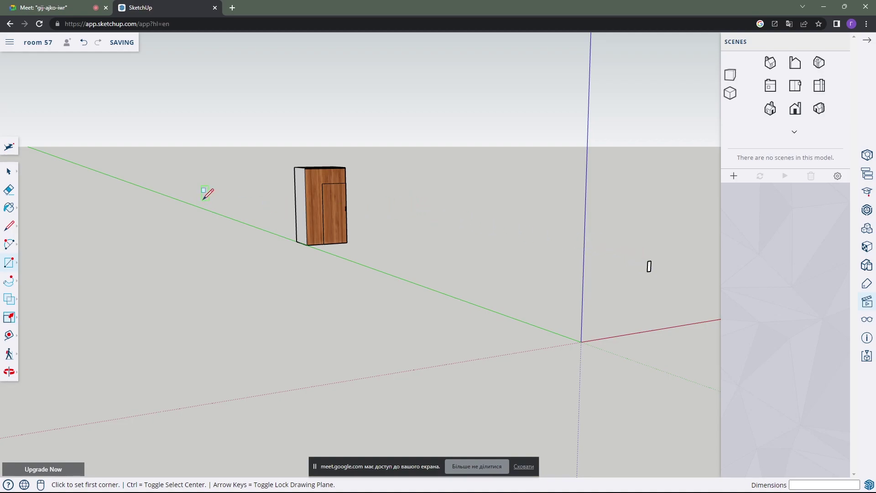
{"action": "left_click", "coordinate": [8, 171]}
{"action": "left_click_drag", "start_coordinate": [609, 226], "coordinate": [667, 306]}
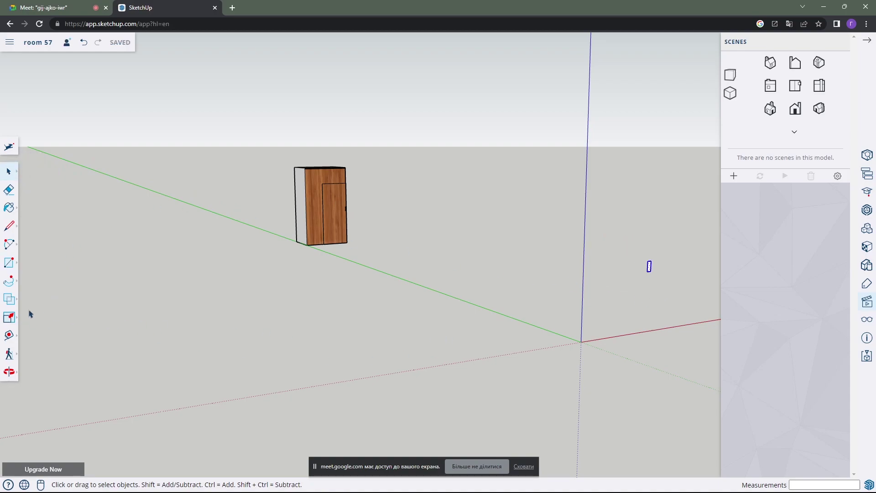
Move the small rectangle from the open ground to beside the wardrobe
{"action": "left_click", "coordinate": [13, 316]}
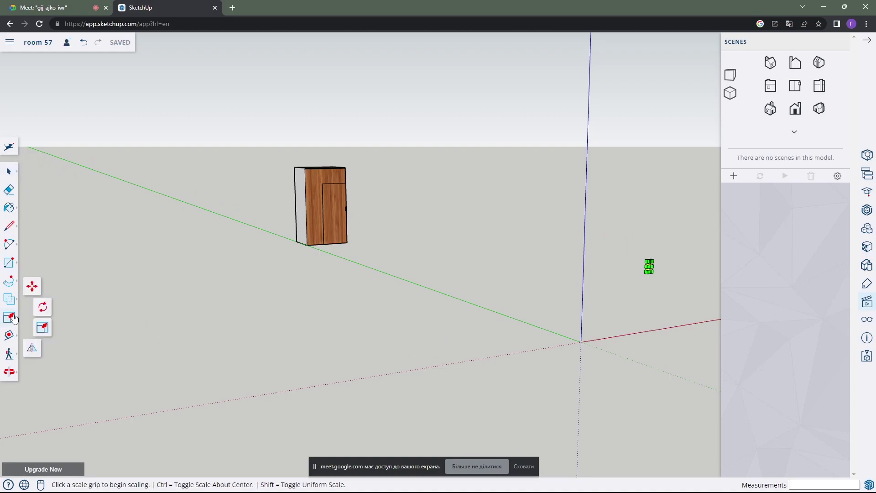
{"action": "left_click", "coordinate": [37, 290]}
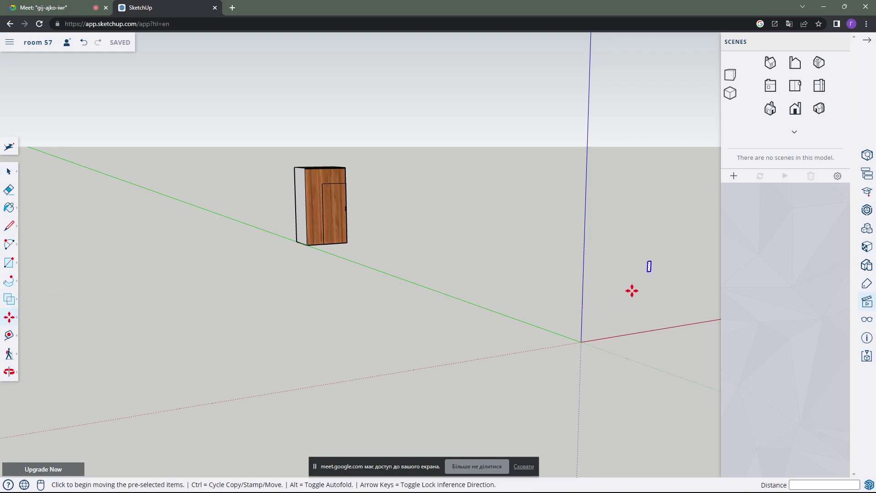
{"action": "left_click", "coordinate": [649, 273]}
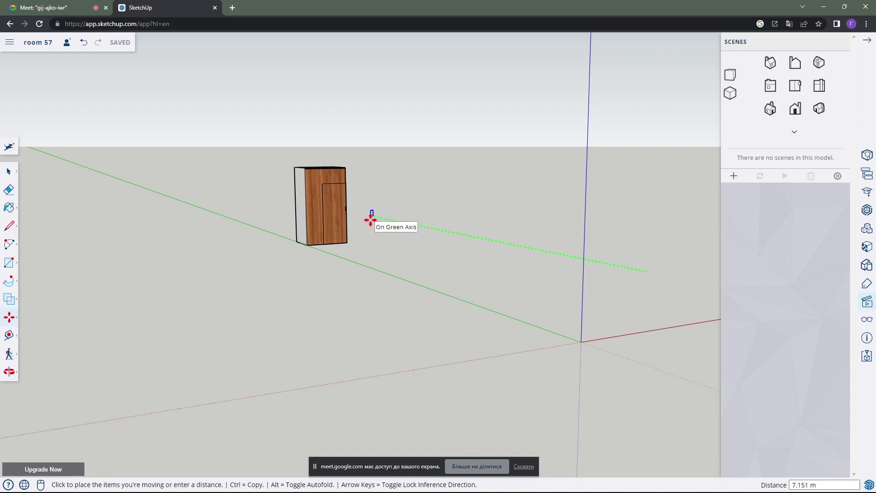
{"action": "left_click", "coordinate": [426, 242]}
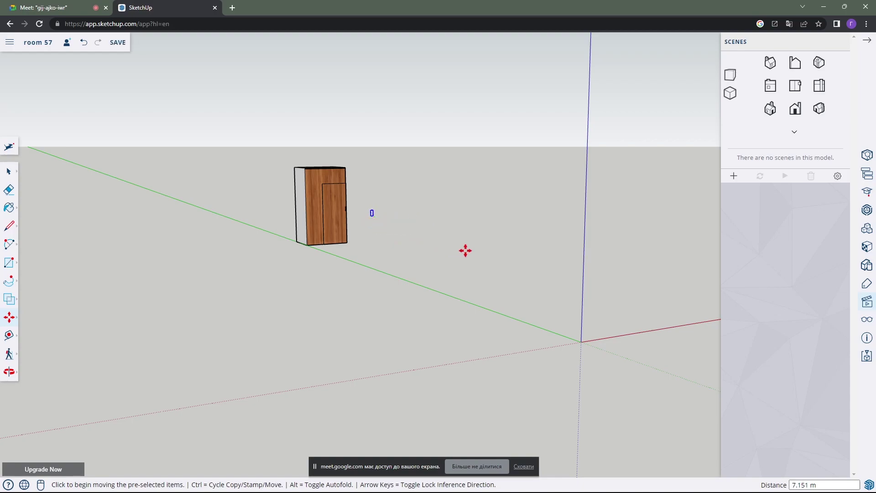
Reposition the rectangle onto the wardrobe door next to the curved white handle
{"action": "middle_click_drag", "start_coordinate": [486, 248], "coordinate": [313, 240]}
{"action": "scroll", "coordinate": [395, 205], "scroll_direction": "up", "scroll_amount": 5}
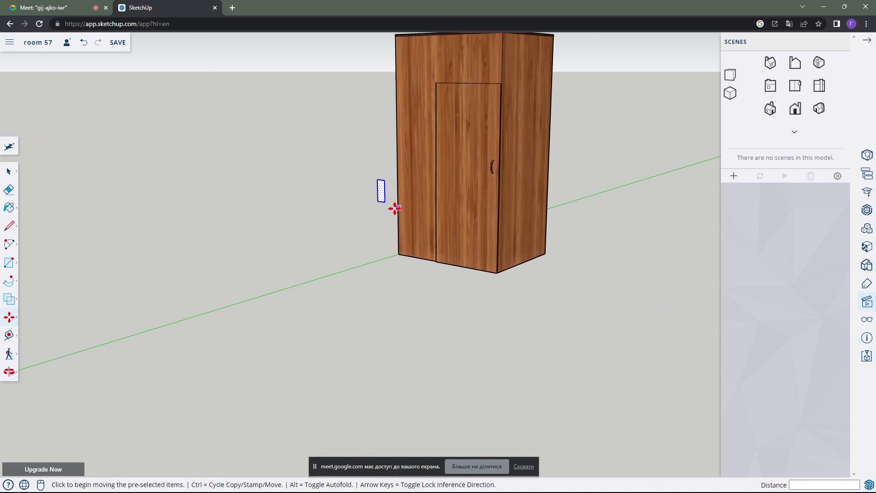
{"action": "middle_click_drag", "start_coordinate": [454, 260], "coordinate": [288, 264]}
{"action": "left_click", "coordinate": [255, 247]}
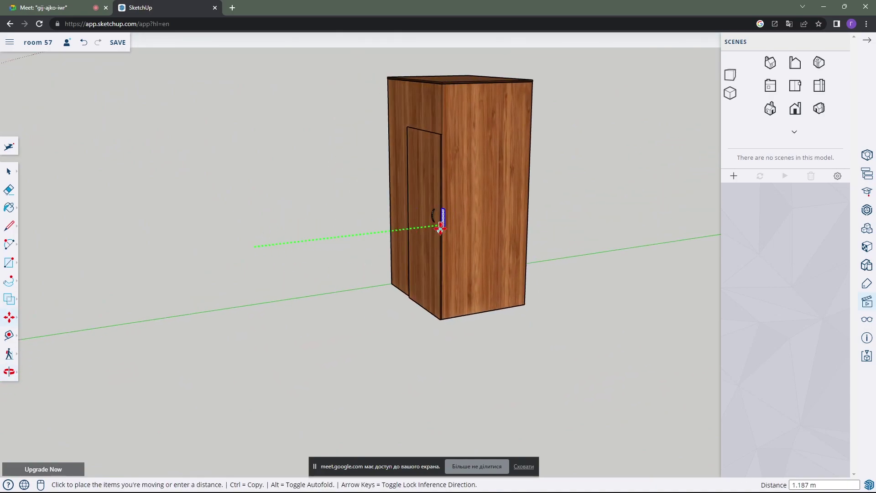
{"action": "scroll", "coordinate": [433, 221], "scroll_direction": "up", "scroll_amount": 3}
{"action": "scroll", "coordinate": [434, 224], "scroll_direction": "up", "scroll_amount": 3}
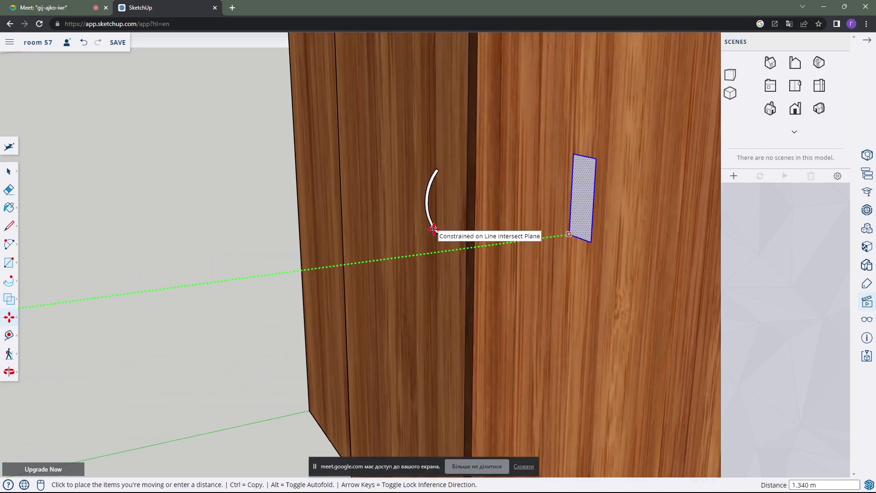
{"action": "left_click", "coordinate": [424, 198]}
{"action": "mouse_move", "coordinate": [552, 271]}
{"action": "middle_mouse_down"}
{"action": "mouse_move", "coordinate": [671, 258]}
{"action": "mouse_move", "coordinate": [505, 235]}
{"action": "mouse_move", "coordinate": [608, 237]}
{"action": "mouse_move", "coordinate": [433, 246]}
{"action": "mouse_move", "coordinate": [511, 219]}
{"action": "mouse_move", "coordinate": [371, 248]}
{"action": "middle_mouse_up"}
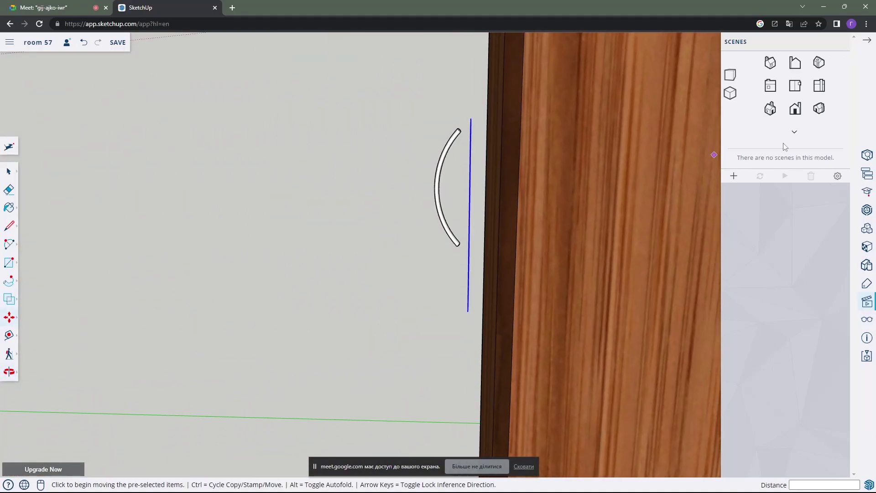
Snap the rectangle across the handle arc's two ends along the green axis
{"action": "left_click", "coordinate": [822, 91]}
{"action": "scroll", "coordinate": [440, 137], "scroll_direction": "down", "scroll_amount": 3}
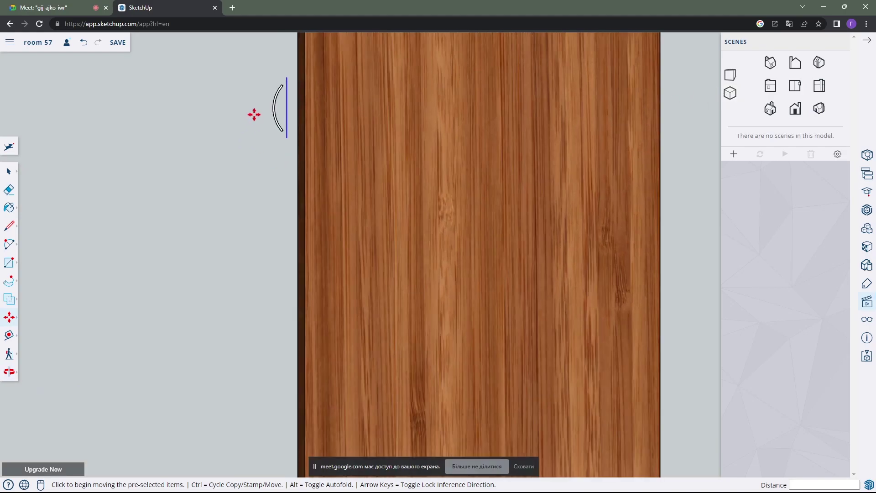
{"action": "scroll", "coordinate": [258, 113], "scroll_direction": "up", "scroll_amount": 2}
{"action": "scroll", "coordinate": [269, 119], "scroll_direction": "up", "scroll_amount": 2}
{"action": "middle_click_drag", "start_coordinate": [279, 125], "coordinate": [324, 219], "text": "shift"}
{"action": "scroll", "coordinate": [327, 208], "scroll_direction": "up", "scroll_amount": 2}
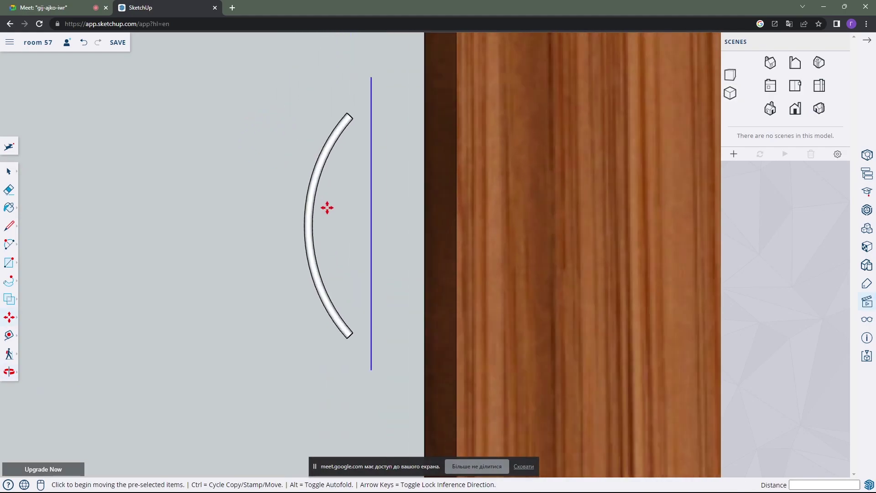
{"action": "scroll", "coordinate": [335, 199], "scroll_direction": "up", "scroll_amount": 2}
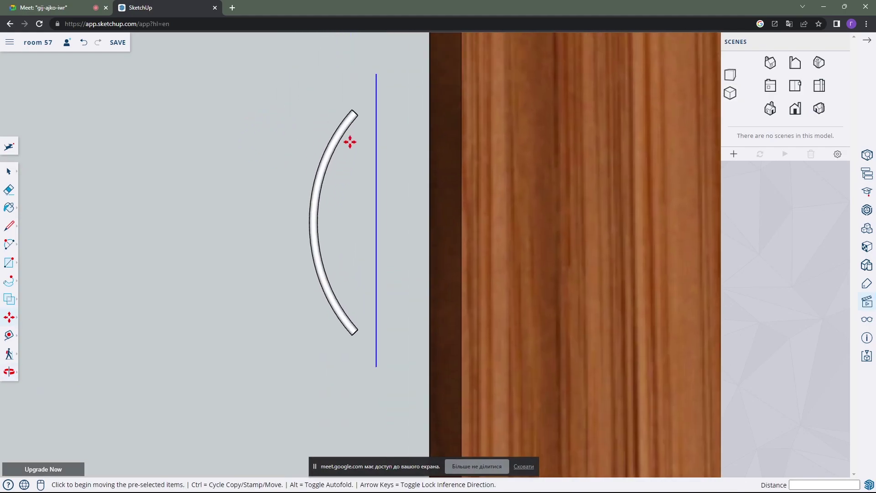
{"action": "left_click", "coordinate": [376, 229]}
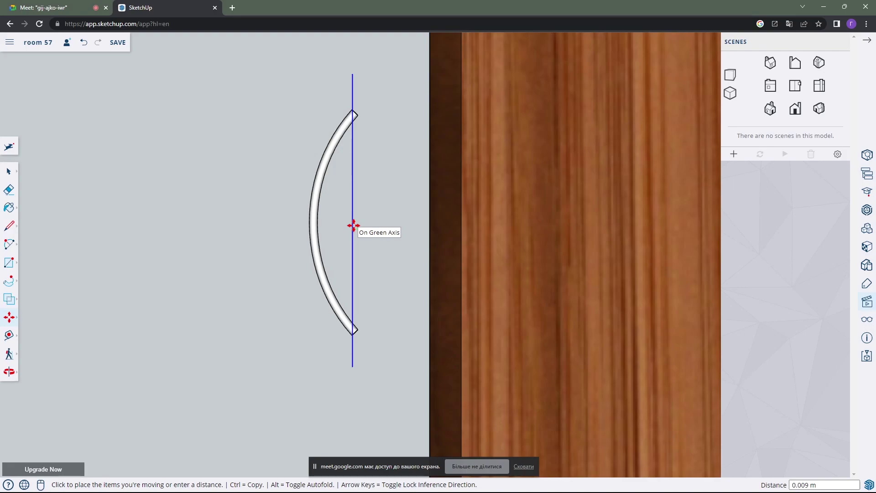
{"action": "left_click", "coordinate": [353, 225]}
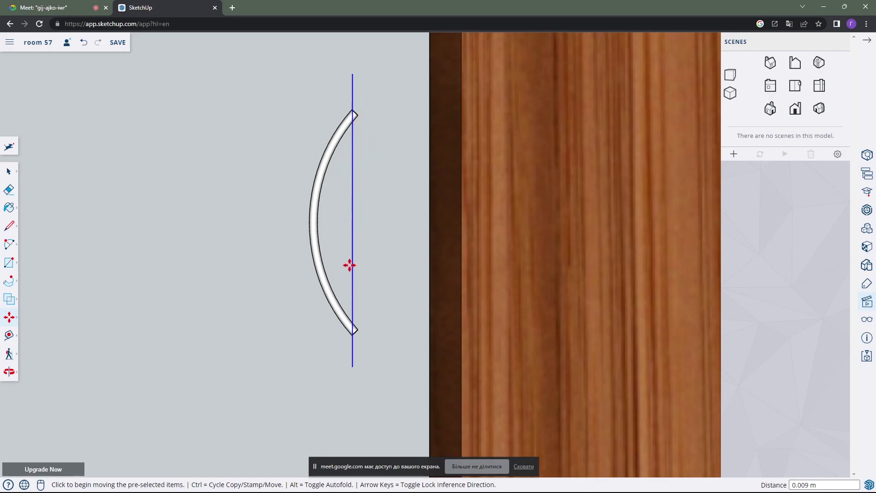
{"action": "left_click", "coordinate": [796, 112]}
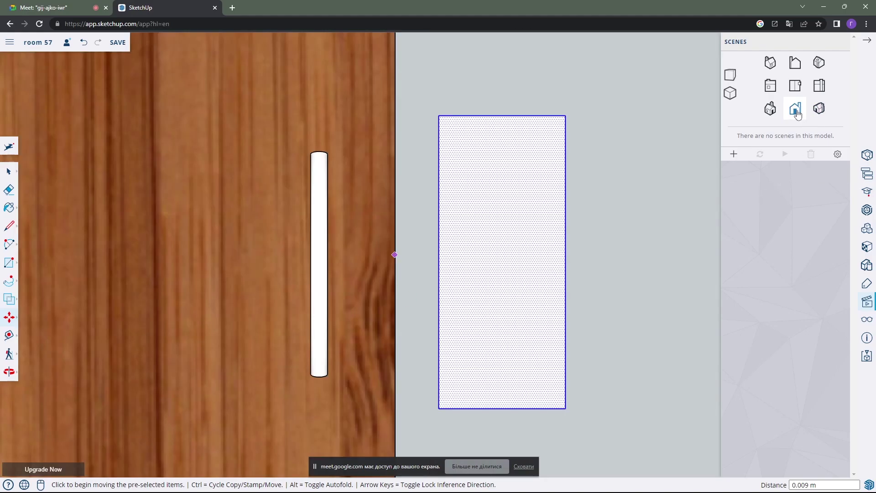
Slide the rectangular back plate left so it sits behind the white handle
{"action": "left_click", "coordinate": [495, 270]}
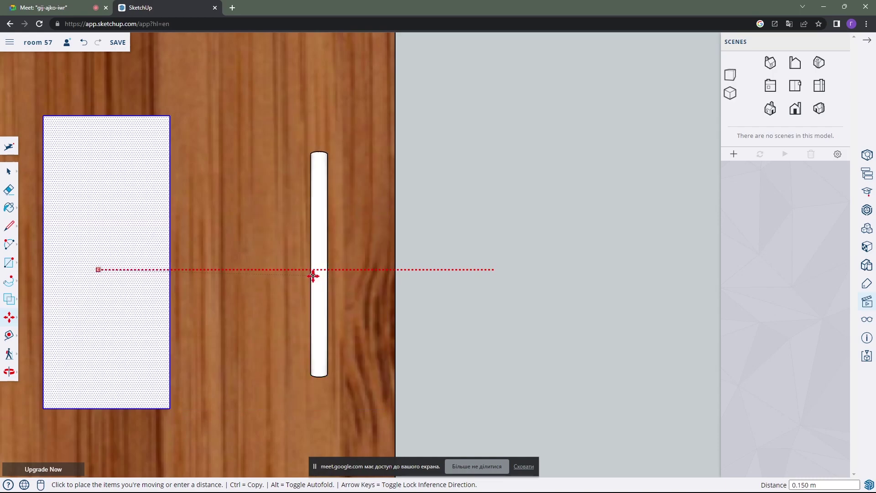
{"action": "left_click", "coordinate": [318, 274]}
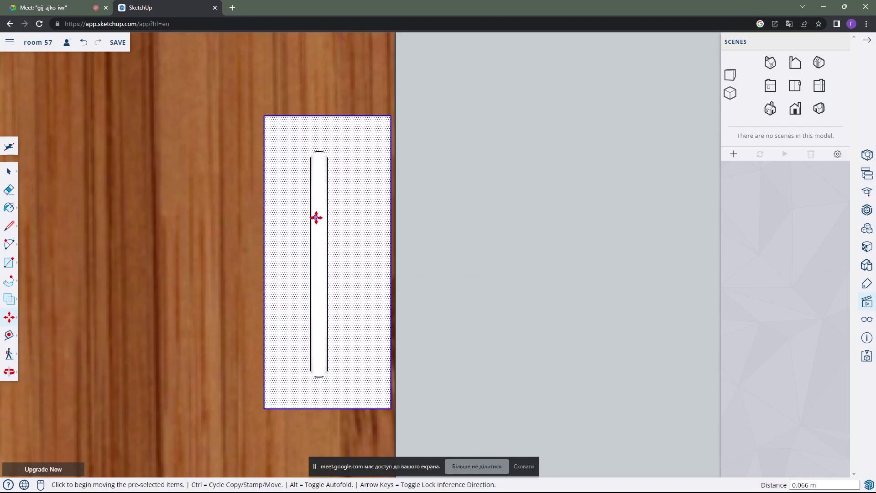
{"action": "left_click", "coordinate": [730, 76]}
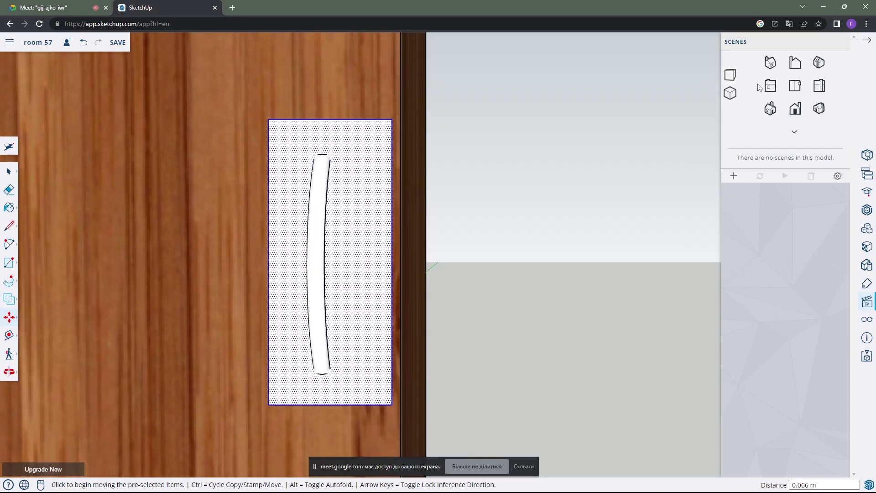
Orbit to a close-up where the plate stands upright beside the handle
{"action": "left_click", "coordinate": [819, 108]}
{"action": "mouse_move", "coordinate": [567, 229]}
{"action": "middle_mouse_down"}
{"action": "mouse_move", "coordinate": [538, 221]}
{"action": "mouse_move", "coordinate": [388, 226]}
{"action": "mouse_move", "coordinate": [484, 201]}
{"action": "mouse_move", "coordinate": [432, 197]}
{"action": "mouse_move", "coordinate": [447, 137]}
{"action": "middle_mouse_up"}
{"action": "scroll", "coordinate": [441, 319], "scroll_direction": "down", "scroll_amount": 4}
{"action": "mouse_move", "coordinate": [442, 319]}
{"action": "middle_mouse_down"}
{"action": "mouse_move", "coordinate": [452, 293]}
{"action": "mouse_move", "coordinate": [457, 324]}
{"action": "middle_mouse_up"}
{"action": "key", "text": "m"}
{"action": "mouse_move", "coordinate": [435, 266]}
{"action": "middle_mouse_down"}
{"action": "mouse_move", "coordinate": [448, 246]}
{"action": "mouse_move", "coordinate": [441, 248]}
{"action": "middle_mouse_up"}
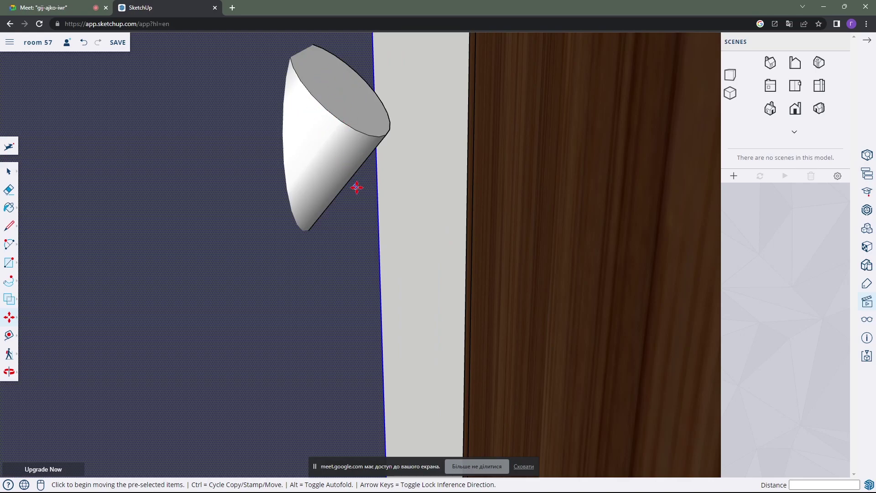
{"action": "scroll", "coordinate": [358, 188], "scroll_direction": "down", "scroll_amount": 5}
{"action": "mouse_move", "coordinate": [358, 192]}
{"action": "middle_mouse_down"}
{"action": "mouse_move", "coordinate": [368, 231]}
{"action": "mouse_move", "coordinate": [392, 166]}
{"action": "mouse_move", "coordinate": [362, 235]}
{"action": "mouse_move", "coordinate": [361, 223]}
{"action": "mouse_move", "coordinate": [386, 242]}
{"action": "mouse_move", "coordinate": [449, 204]}
{"action": "mouse_move", "coordinate": [356, 211]}
{"action": "mouse_move", "coordinate": [364, 211]}
{"action": "mouse_move", "coordinate": [364, 228]}
{"action": "mouse_move", "coordinate": [414, 214]}
{"action": "mouse_move", "coordinate": [371, 218]}
{"action": "middle_mouse_up"}
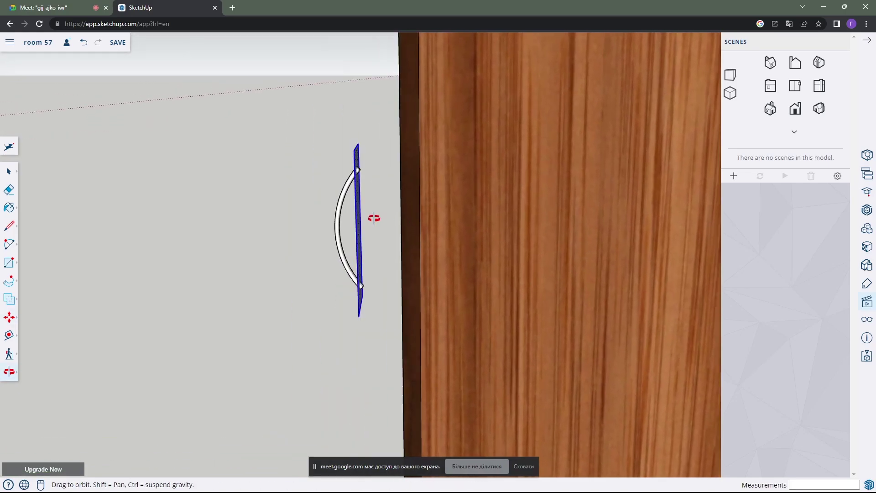
{"action": "key", "text": "m"}
Window-select the curved handle together with its back plate
{"action": "left_click", "coordinate": [9, 171]}
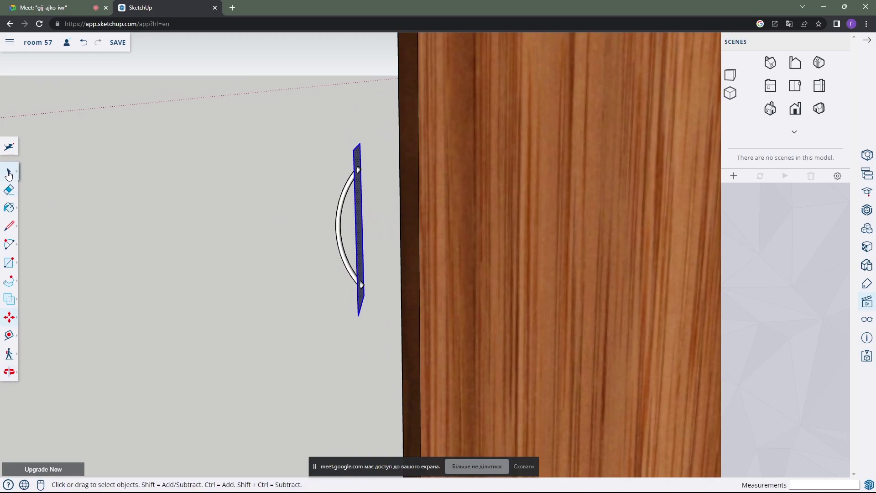
{"action": "mouse_move", "coordinate": [282, 99]}
{"action": "left_mouse_down"}
{"action": "mouse_move", "coordinate": [386, 308]}
{"action": "mouse_move", "coordinate": [383, 343]}
{"action": "left_mouse_up"}
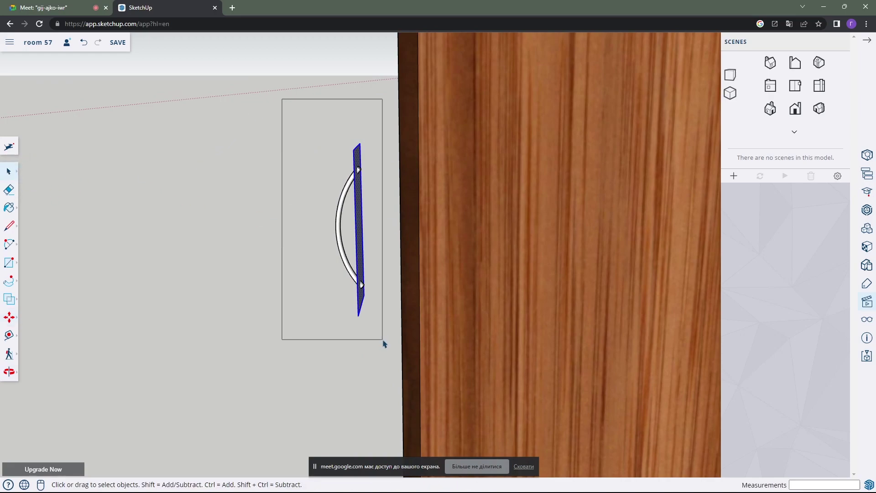
{"action": "left_click_drag", "start_coordinate": [384, 343], "coordinate": [383, 344]}
{"action": "scroll", "coordinate": [338, 238], "scroll_direction": "up", "scroll_amount": 3}
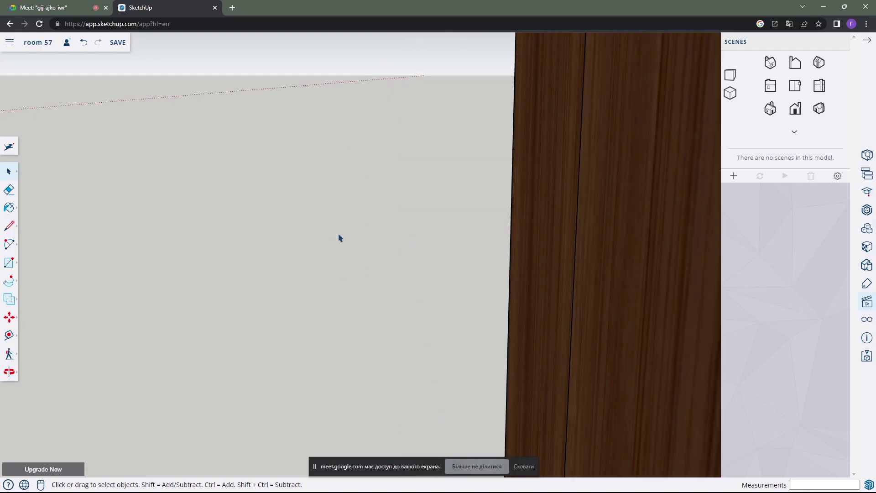
{"action": "scroll", "coordinate": [338, 238], "scroll_direction": "up", "scroll_amount": 2}
{"action": "scroll", "coordinate": [339, 237], "scroll_direction": "up", "scroll_amount": 2}
{"action": "middle_click_drag", "start_coordinate": [338, 238], "coordinate": [398, 234]}
Apply Intersect Faces With Selection to the handle and back plate, then inspect the cut
{"action": "right_click", "coordinate": [437, 227]}
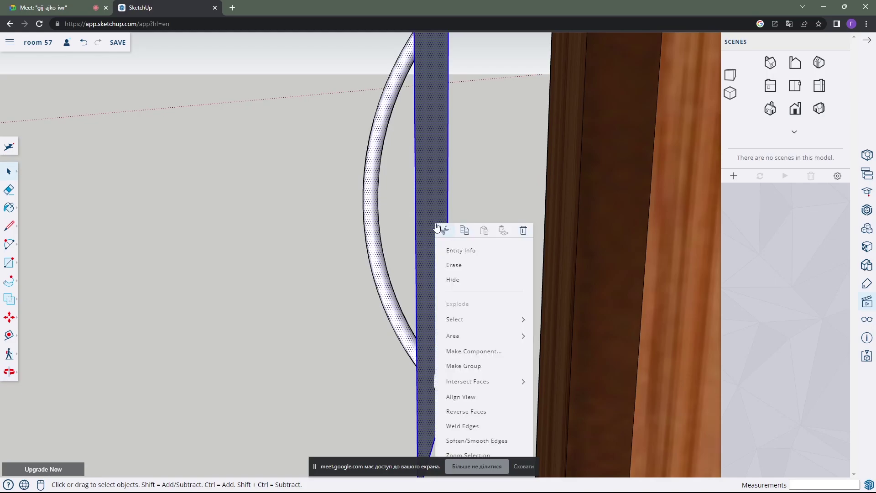
{"action": "mouse_move", "coordinate": [467, 381]}
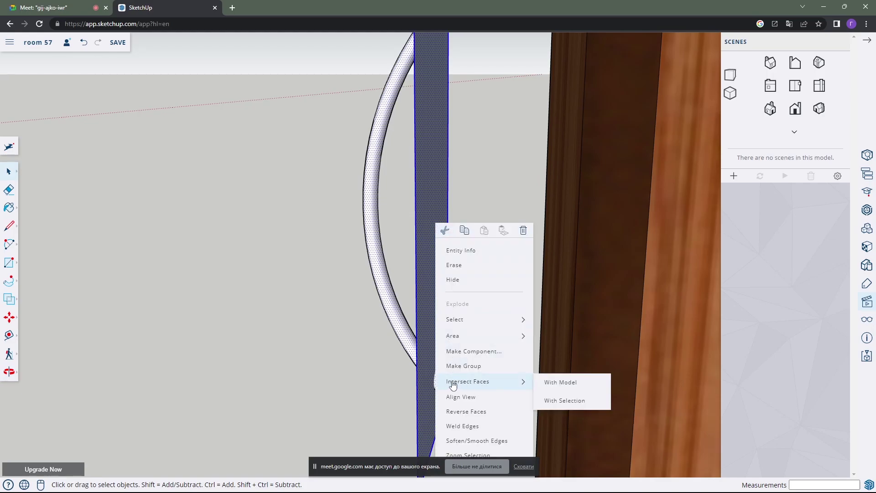
{"action": "left_click", "coordinate": [555, 401]}
{"action": "mouse_move", "coordinate": [556, 405]}
{"action": "middle_mouse_down"}
{"action": "mouse_move", "coordinate": [406, 243]}
{"action": "mouse_move", "coordinate": [440, 252]}
{"action": "mouse_move", "coordinate": [557, 252]}
{"action": "middle_mouse_up"}
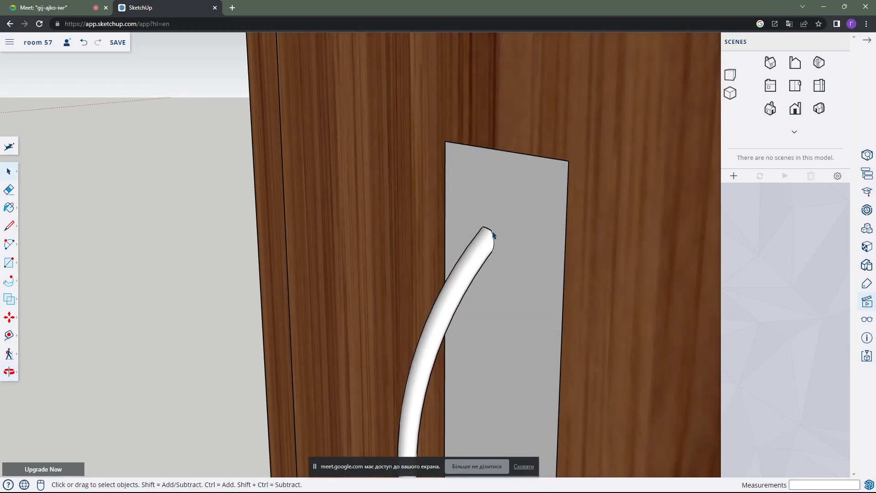
{"action": "middle_click_drag", "start_coordinate": [478, 231], "coordinate": [434, 247]}
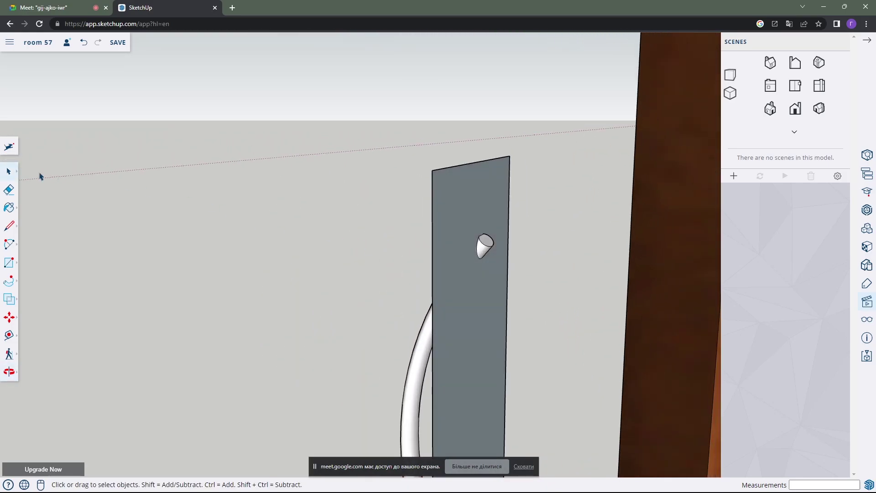
Erase the back plate's face and edges
{"action": "left_click", "coordinate": [9, 190]}
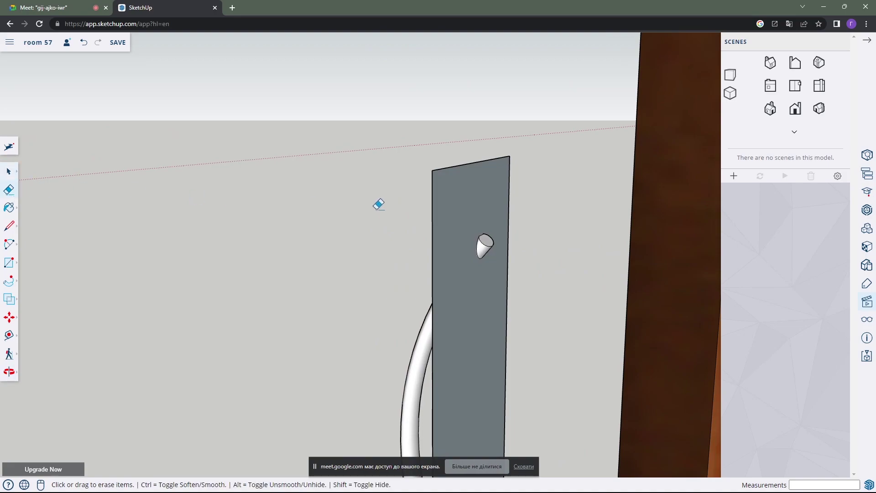
{"action": "left_click_drag", "start_coordinate": [428, 191], "coordinate": [455, 150]}
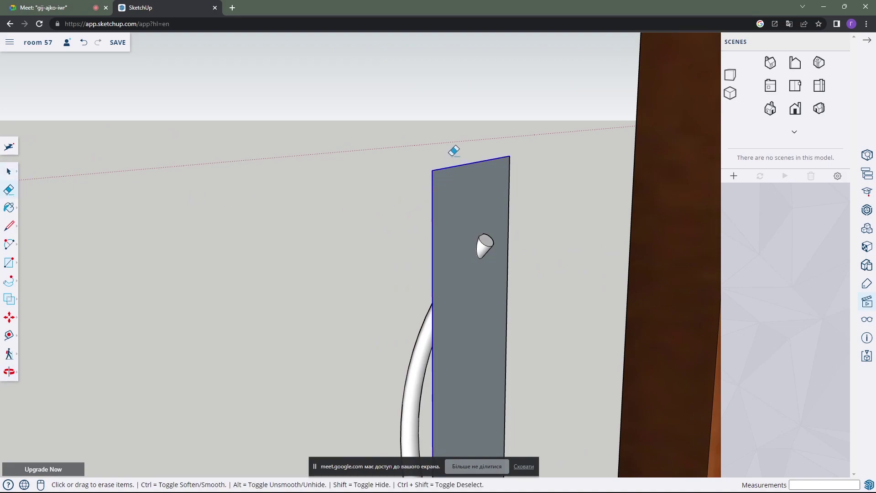
{"action": "left_click", "coordinate": [507, 161]}
{"action": "mouse_move", "coordinate": [489, 250]}
{"action": "middle_mouse_down"}
{"action": "mouse_move", "coordinate": [541, 241]}
{"action": "mouse_move", "coordinate": [495, 244]}
{"action": "mouse_move", "coordinate": [520, 238]}
{"action": "mouse_move", "coordinate": [484, 235]}
{"action": "mouse_move", "coordinate": [514, 246]}
{"action": "middle_mouse_up"}
{"action": "key", "text": "ctrl+z"}
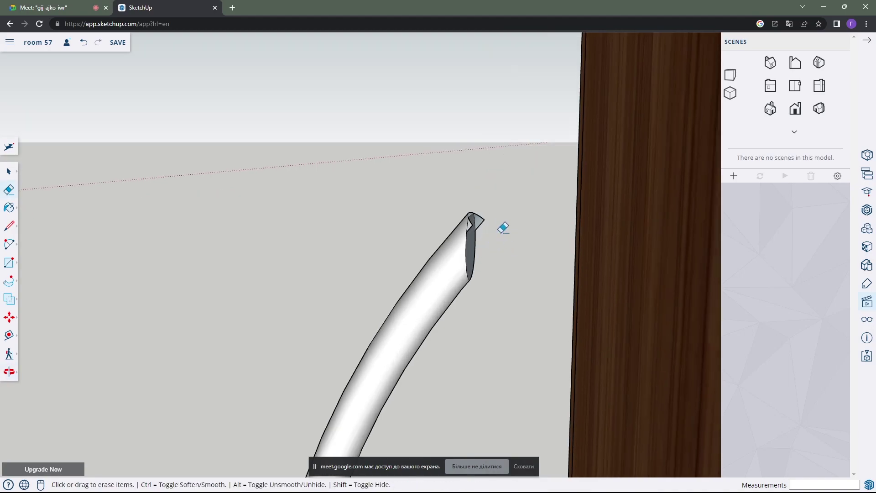
{"action": "key", "text": "ctrl+y"}
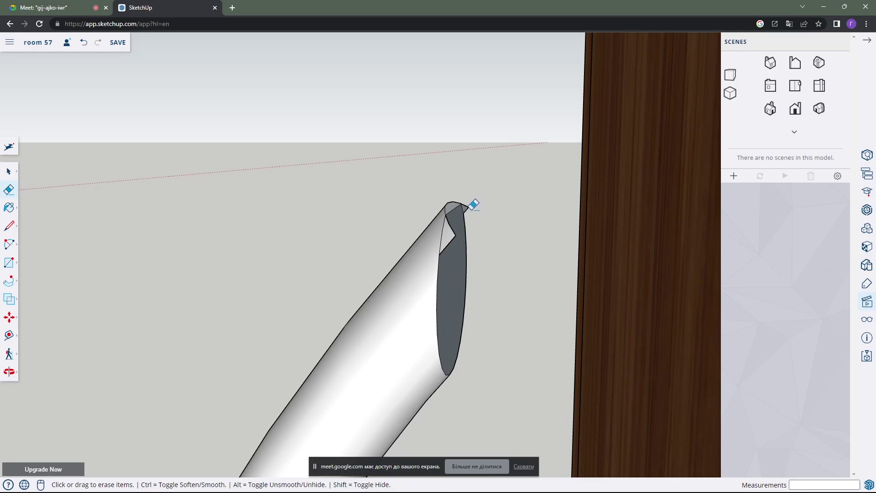
Erase the leftover end-cap faces and edges on the handle tip
{"action": "mouse_move", "coordinate": [474, 202]}
{"action": "middle_mouse_down"}
{"action": "mouse_move", "coordinate": [487, 236]}
{"action": "mouse_move", "coordinate": [419, 225]}
{"action": "mouse_move", "coordinate": [255, 229]}
{"action": "mouse_move", "coordinate": [327, 219]}
{"action": "middle_mouse_up"}
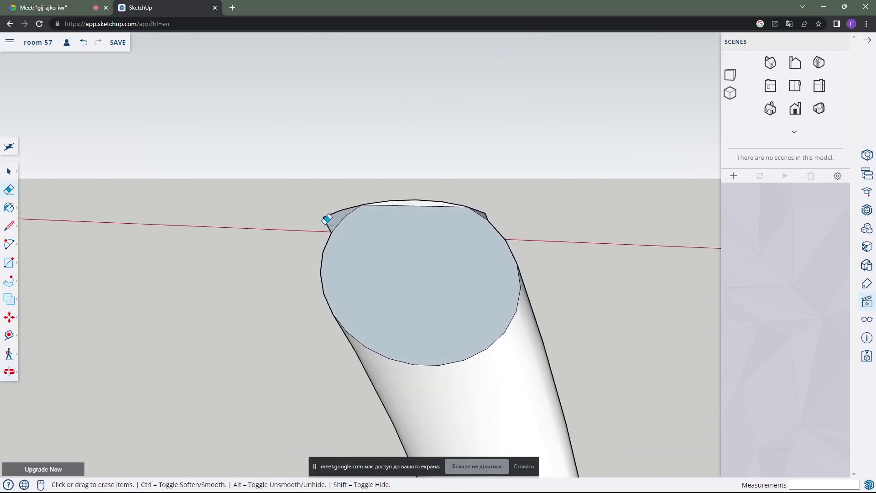
{"action": "mouse_move", "coordinate": [496, 204]}
{"action": "middle_mouse_down"}
{"action": "mouse_move", "coordinate": [442, 205]}
{"action": "mouse_move", "coordinate": [479, 240]}
{"action": "mouse_move", "coordinate": [415, 231]}
{"action": "mouse_move", "coordinate": [485, 241]}
{"action": "mouse_move", "coordinate": [453, 337]}
{"action": "mouse_move", "coordinate": [431, 238]}
{"action": "mouse_move", "coordinate": [366, 265]}
{"action": "mouse_move", "coordinate": [440, 205]}
{"action": "mouse_move", "coordinate": [401, 220]}
{"action": "mouse_move", "coordinate": [409, 192]}
{"action": "mouse_move", "coordinate": [455, 237]}
{"action": "mouse_move", "coordinate": [485, 251]}
{"action": "middle_mouse_up"}
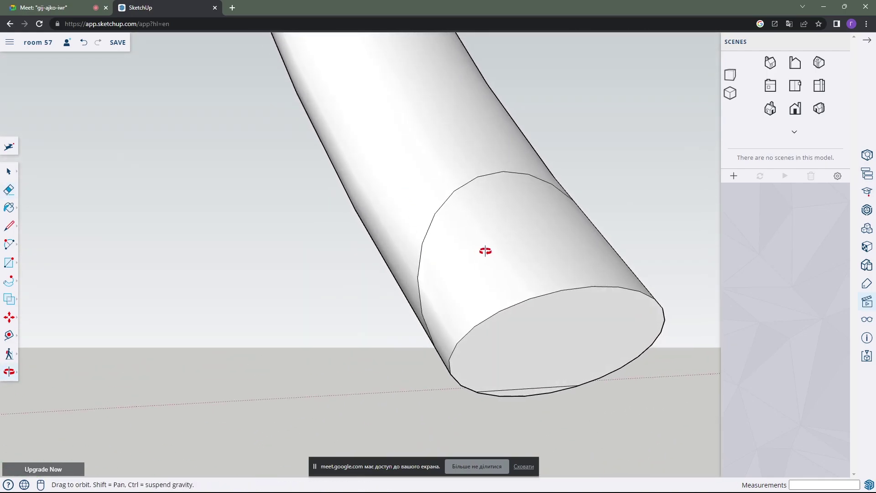
{"action": "left_click", "coordinate": [577, 286]}
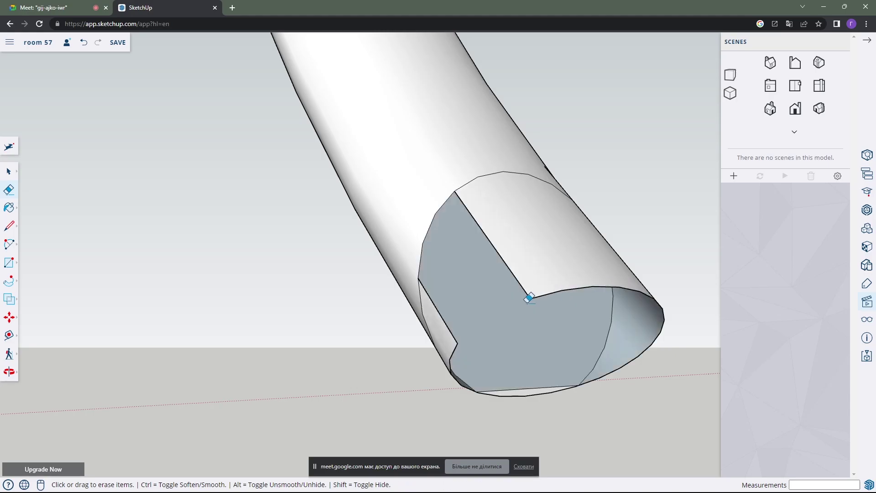
{"action": "left_click", "coordinate": [456, 341]}
{"action": "mouse_move", "coordinate": [456, 341]}
{"action": "middle_mouse_down"}
{"action": "mouse_move", "coordinate": [501, 319]}
{"action": "mouse_move", "coordinate": [502, 276]}
{"action": "middle_mouse_up"}
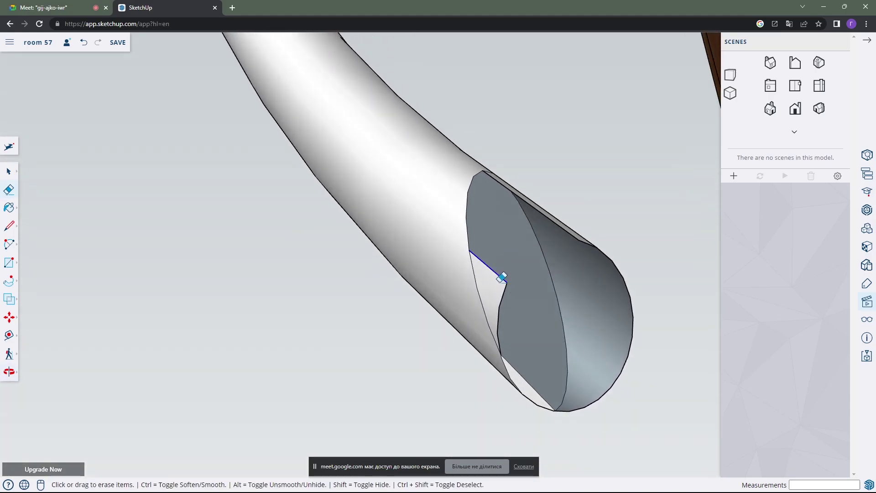
{"action": "left_click", "coordinate": [501, 318]}
{"action": "mouse_move", "coordinate": [509, 326]}
{"action": "middle_mouse_down"}
{"action": "mouse_move", "coordinate": [534, 264]}
{"action": "mouse_move", "coordinate": [599, 210]}
{"action": "middle_mouse_up"}
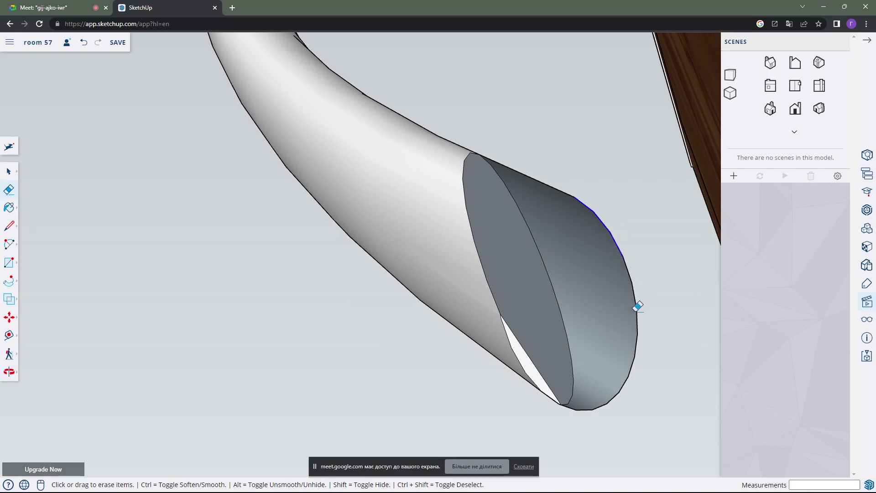
{"action": "left_click", "coordinate": [639, 316]}
{"action": "left_click", "coordinate": [614, 395]}
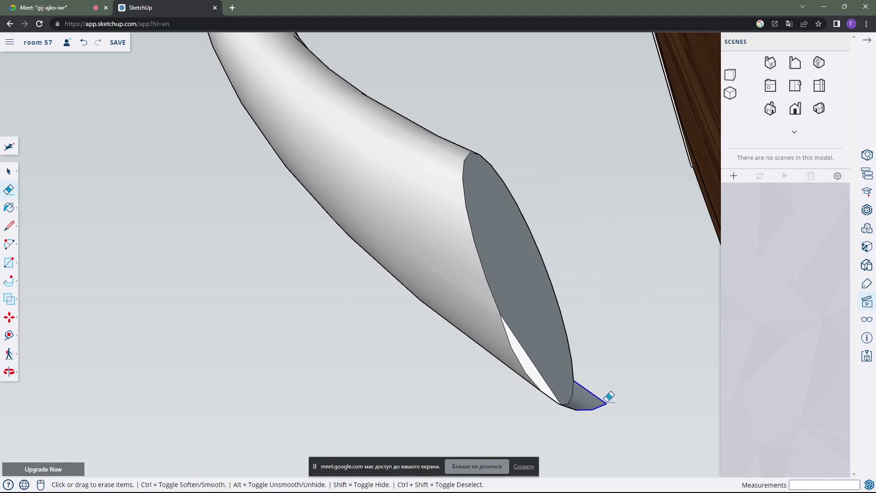
{"action": "mouse_move", "coordinate": [608, 397]}
{"action": "middle_mouse_down"}
{"action": "mouse_move", "coordinate": [592, 289]}
{"action": "mouse_move", "coordinate": [544, 322]}
{"action": "mouse_move", "coordinate": [491, 238]}
{"action": "mouse_move", "coordinate": [545, 288]}
{"action": "mouse_move", "coordinate": [573, 259]}
{"action": "mouse_move", "coordinate": [387, 229]}
{"action": "middle_mouse_up"}
{"action": "scroll", "coordinate": [491, 239], "scroll_direction": "down", "scroll_amount": 5}
{"action": "scroll", "coordinate": [462, 207], "scroll_direction": "up", "scroll_amount": 3}
{"action": "mouse_move", "coordinate": [461, 207]}
{"action": "middle_mouse_down"}
{"action": "mouse_move", "coordinate": [471, 221]}
{"action": "mouse_move", "coordinate": [447, 213]}
{"action": "middle_mouse_up"}
Select the trimmed curved handle and make it a group
{"action": "left_click", "coordinate": [9, 172]}
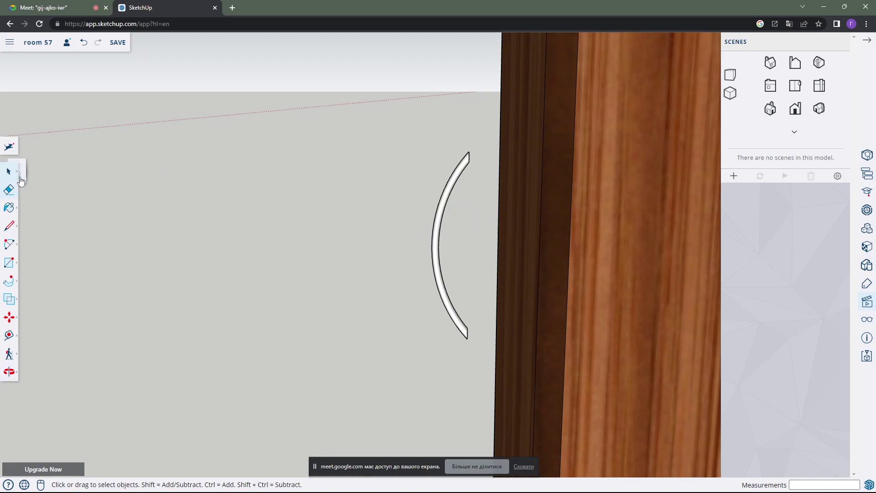
{"action": "mouse_move", "coordinate": [410, 114]}
{"action": "left_mouse_down"}
{"action": "mouse_move", "coordinate": [471, 289]}
{"action": "mouse_move", "coordinate": [482, 360]}
{"action": "left_mouse_up"}
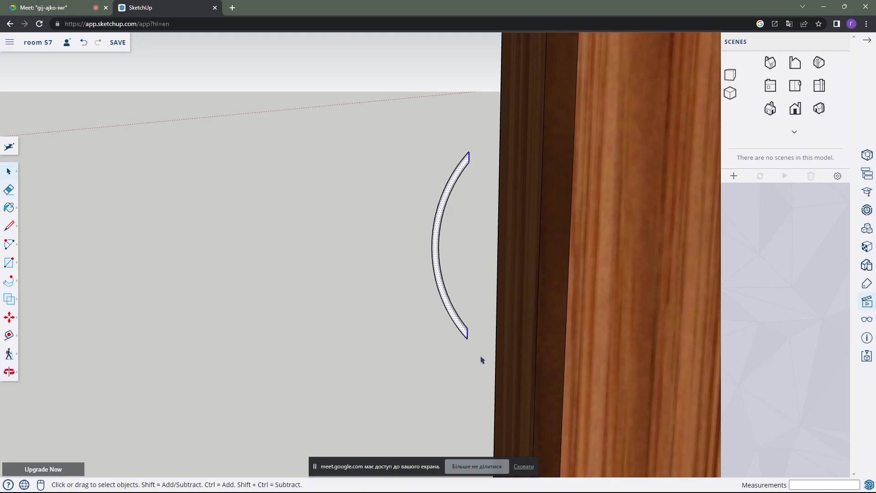
{"action": "right_click", "coordinate": [439, 276]}
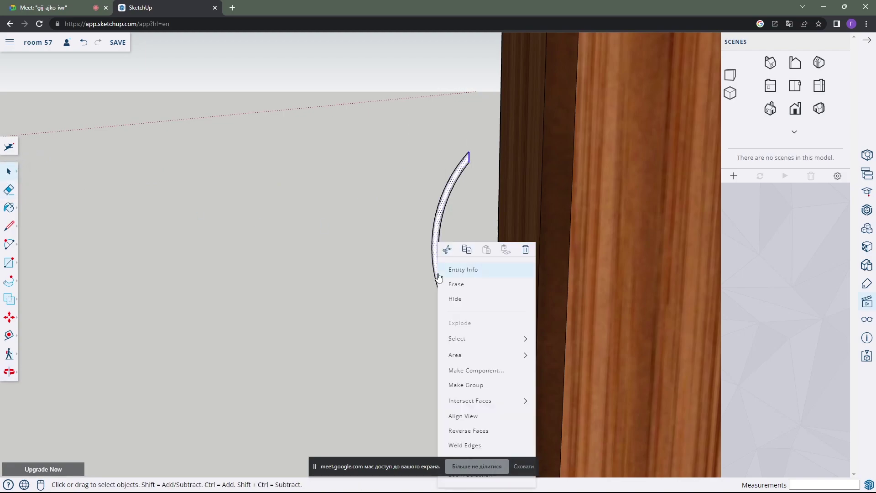
{"action": "left_click", "coordinate": [463, 386]}
{"action": "middle_click_drag", "start_coordinate": [425, 276], "coordinate": [519, 263]}
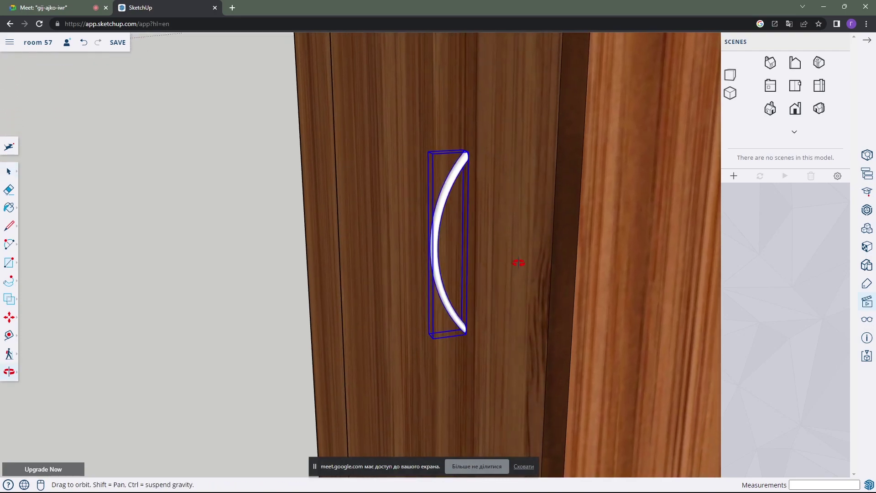
{"action": "mouse_move", "coordinate": [521, 266]}
{"action": "middle_mouse_down"}
{"action": "mouse_move", "coordinate": [504, 260]}
{"action": "mouse_move", "coordinate": [387, 270]}
{"action": "mouse_move", "coordinate": [550, 271]}
{"action": "mouse_move", "coordinate": [524, 267]}
{"action": "middle_mouse_up"}
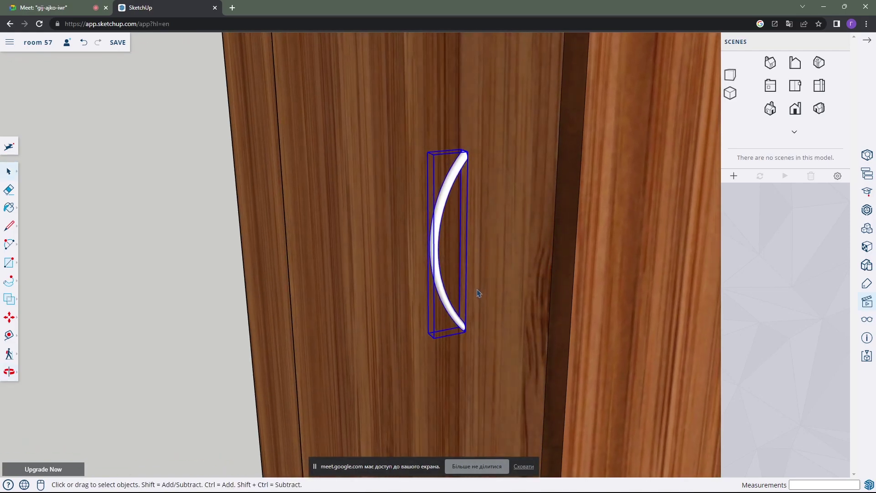
Nudge the grouped handle sideways on the door and clear the selection
{"action": "left_click", "coordinate": [17, 318]}
{"action": "scroll", "coordinate": [484, 332], "scroll_direction": "up", "scroll_amount": 3}
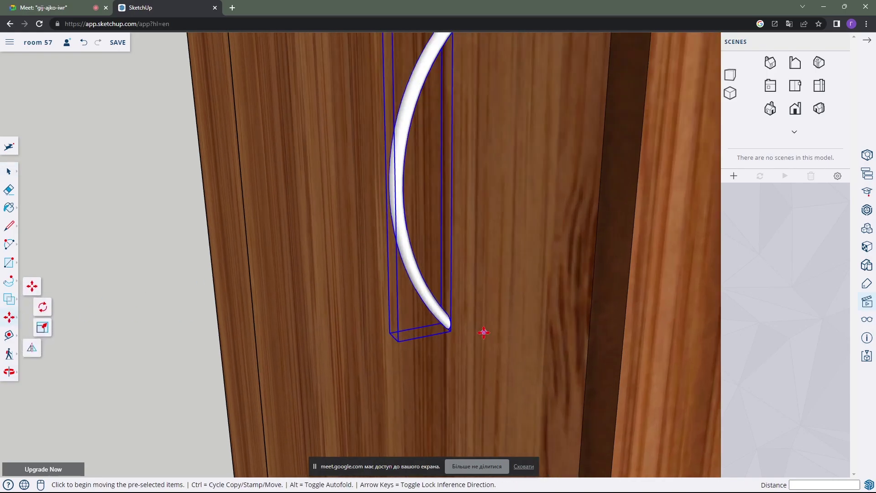
{"action": "left_click", "coordinate": [452, 332]}
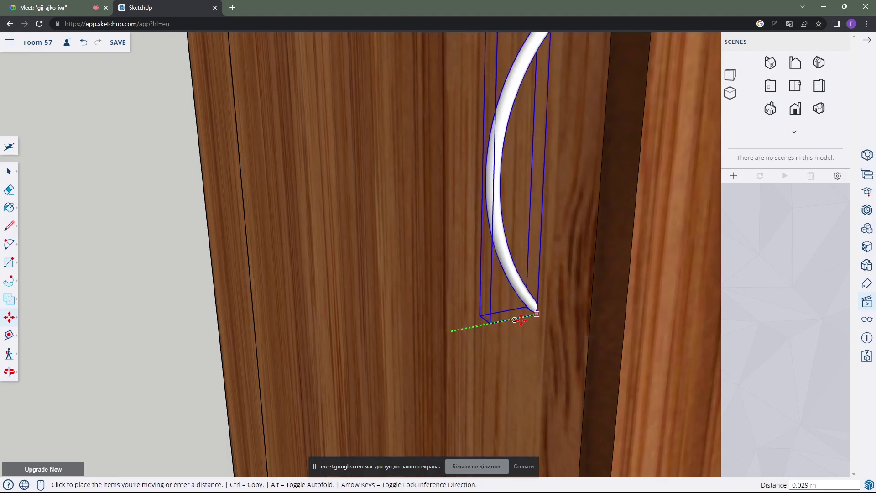
{"action": "left_click", "coordinate": [558, 303]}
{"action": "scroll", "coordinate": [561, 274], "scroll_direction": "down", "scroll_amount": 2}
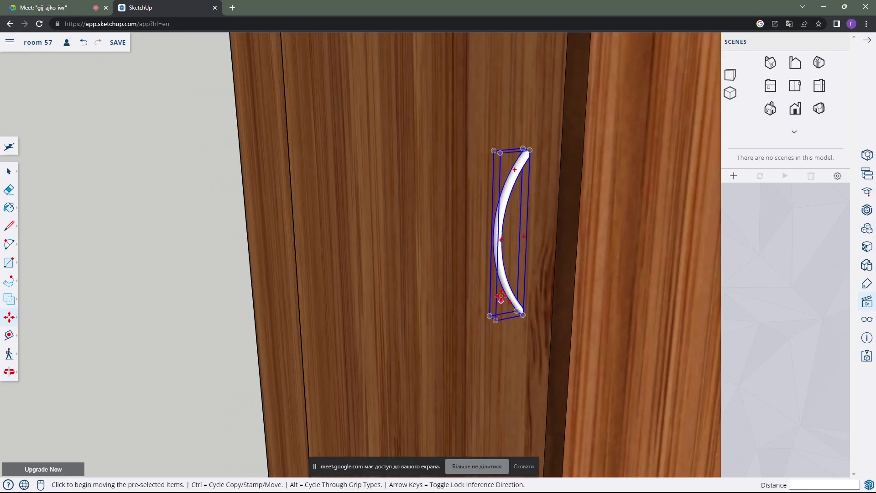
{"action": "scroll", "coordinate": [564, 263], "scroll_direction": "down", "scroll_amount": 3}
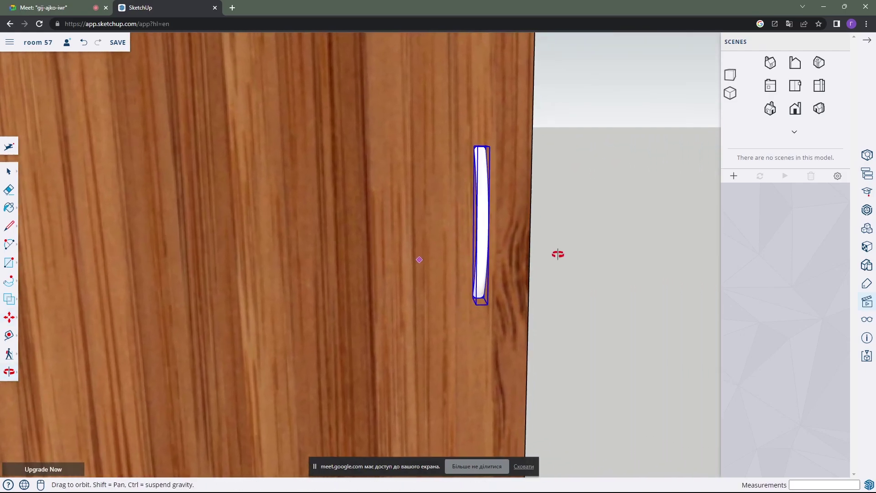
{"action": "middle_click_drag", "start_coordinate": [565, 263], "coordinate": [532, 258]}
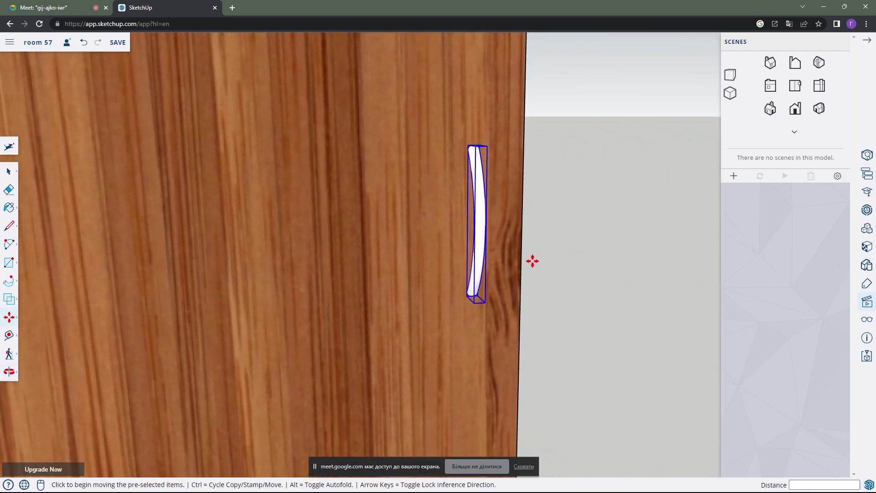
{"action": "left_click", "coordinate": [7, 174]}
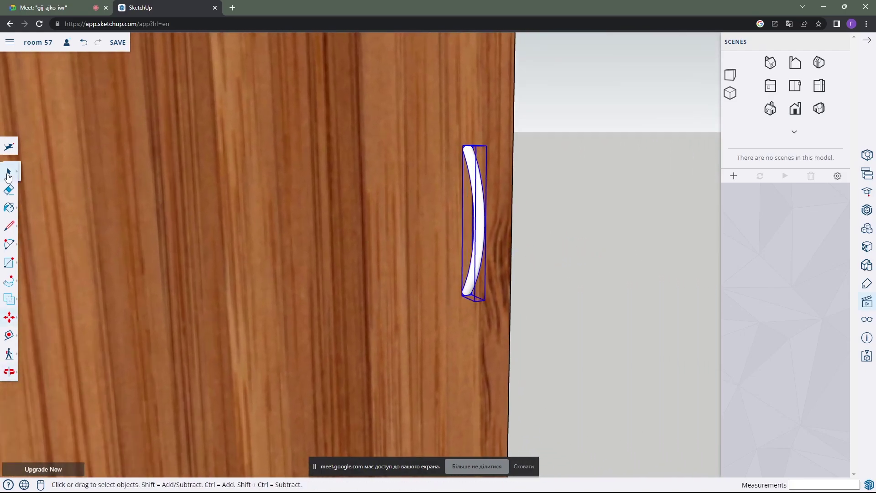
{"action": "left_click", "coordinate": [542, 278]}
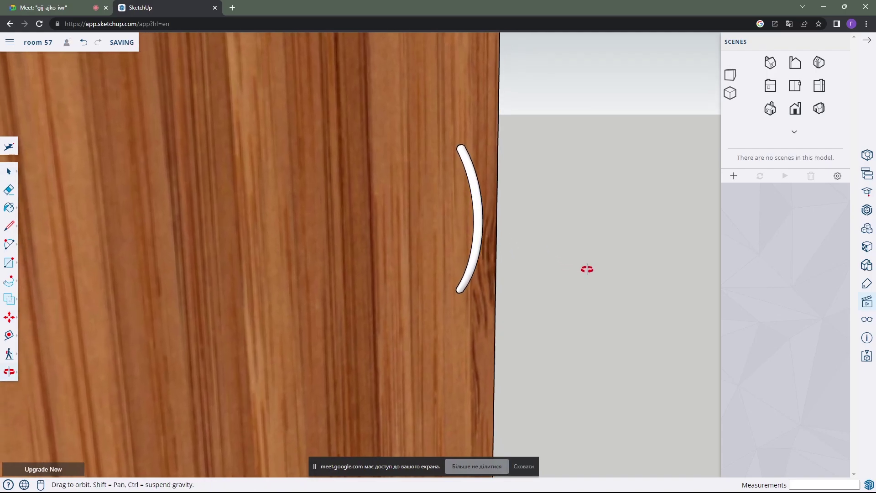
Zoom out to bring the whole wardrobe into view
{"action": "mouse_move", "coordinate": [525, 273]}
{"action": "middle_mouse_down"}
{"action": "mouse_move", "coordinate": [492, 209]}
{"action": "mouse_move", "coordinate": [514, 237]}
{"action": "mouse_move", "coordinate": [351, 245]}
{"action": "mouse_move", "coordinate": [401, 234]}
{"action": "mouse_move", "coordinate": [333, 225]}
{"action": "mouse_move", "coordinate": [398, 257]}
{"action": "mouse_move", "coordinate": [389, 232]}
{"action": "mouse_move", "coordinate": [462, 243]}
{"action": "middle_mouse_up"}
{"action": "scroll", "coordinate": [517, 240], "scroll_direction": "down", "scroll_amount": 2}
{"action": "scroll", "coordinate": [517, 241], "scroll_direction": "down", "scroll_amount": 2}
{"action": "scroll", "coordinate": [517, 241], "scroll_direction": "down", "scroll_amount": 2}
{"action": "scroll", "coordinate": [457, 246], "scroll_direction": "down", "scroll_amount": 3}
{"action": "scroll", "coordinate": [403, 244], "scroll_direction": "up", "scroll_amount": 2}
{"action": "scroll", "coordinate": [406, 246], "scroll_direction": "down", "scroll_amount": 1}
{"action": "scroll", "coordinate": [410, 213], "scroll_direction": "down", "scroll_amount": 1}
Window-select the entire wardrobe with its handle and make it one group
{"action": "mouse_move", "coordinate": [304, 56]}
{"action": "left_mouse_down"}
{"action": "mouse_move", "coordinate": [551, 241]}
{"action": "mouse_move", "coordinate": [552, 371]}
{"action": "left_mouse_up"}
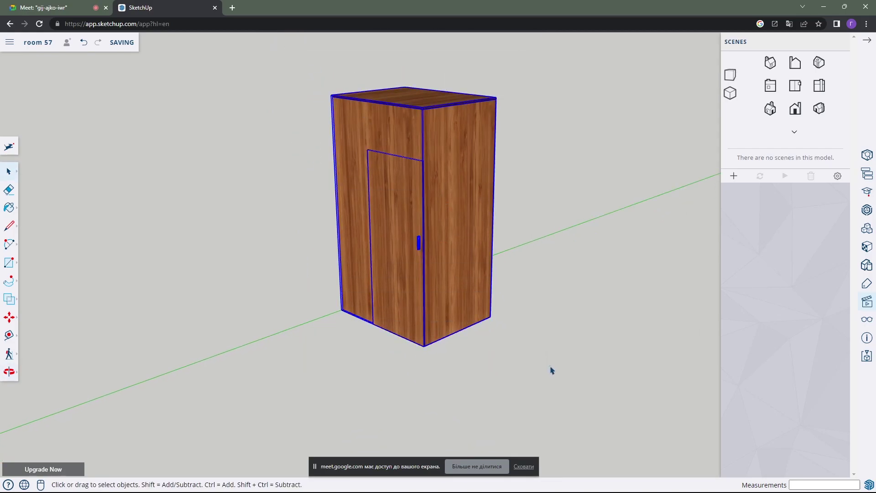
{"action": "scroll", "coordinate": [437, 225], "scroll_direction": "up", "scroll_amount": 2}
{"action": "right_click", "coordinate": [431, 223]}
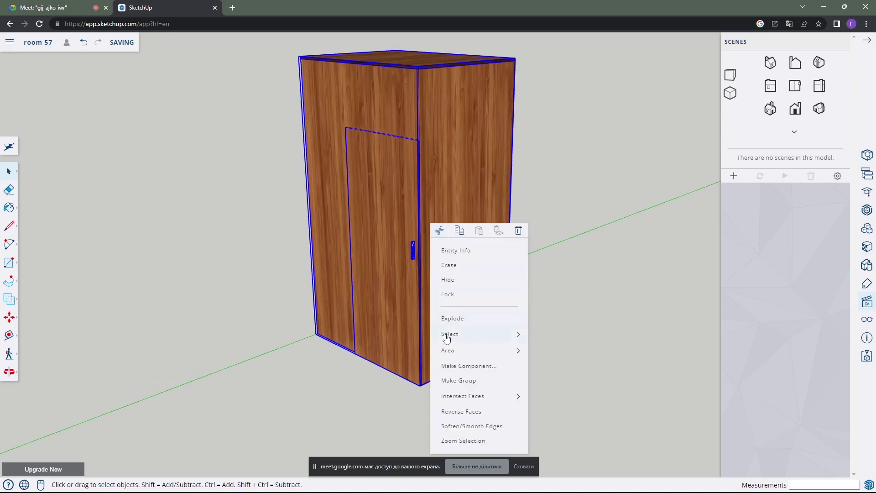
{"action": "left_click", "coordinate": [454, 380]}
{"action": "mouse_move", "coordinate": [452, 382]}
{"action": "middle_mouse_down"}
{"action": "mouse_move", "coordinate": [543, 254]}
{"action": "mouse_move", "coordinate": [527, 279]}
{"action": "middle_mouse_up"}
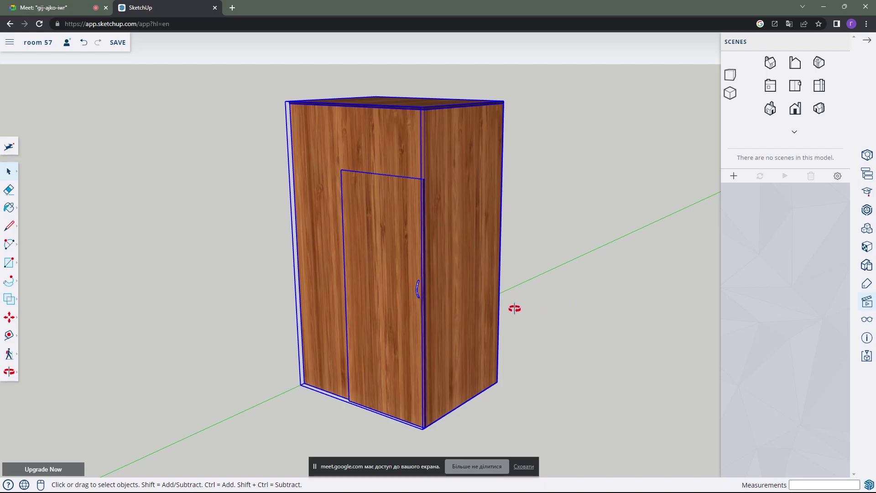
{"action": "mouse_move", "coordinate": [469, 309]}
{"action": "middle_mouse_down"}
{"action": "mouse_move", "coordinate": [550, 312]}
{"action": "mouse_move", "coordinate": [505, 277]}
{"action": "mouse_move", "coordinate": [457, 285]}
{"action": "middle_mouse_up"}
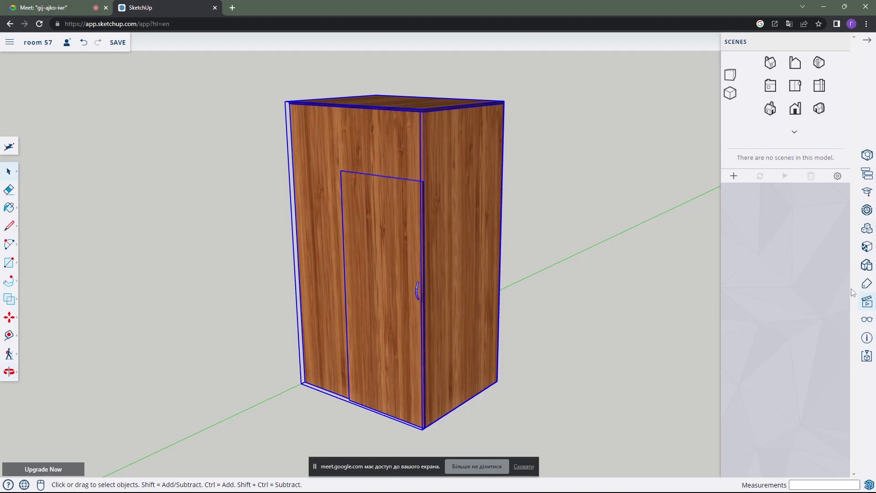
Create a new tag named 'stand'
{"action": "left_click", "coordinate": [867, 285]}
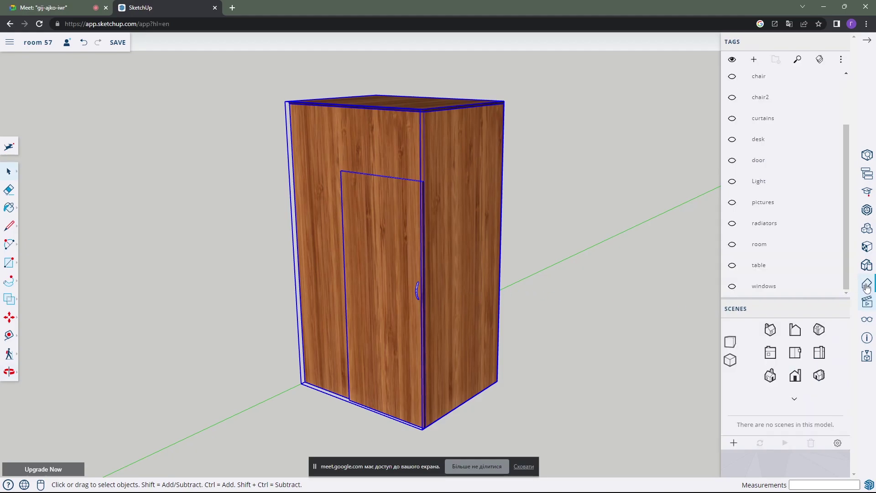
{"action": "left_click", "coordinate": [753, 61]}
{"action": "type", "text": "stand"}
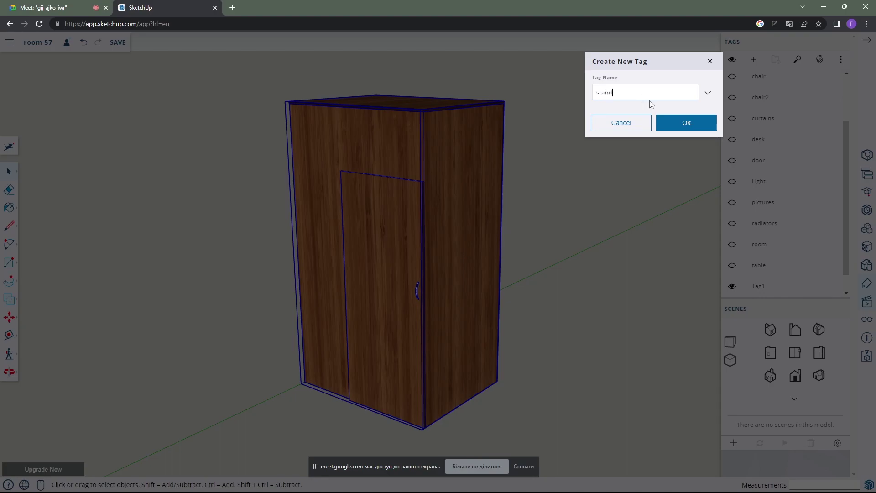
{"action": "left_click", "coordinate": [679, 121]}
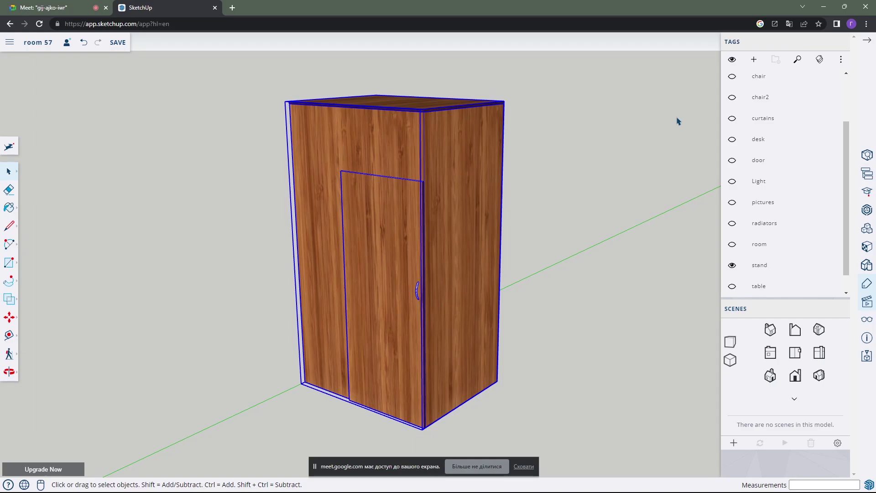
Select the whole wardrobe and assign it to the 'stand' tag
{"action": "scroll", "coordinate": [525, 190], "scroll_direction": "down", "scroll_amount": 2}
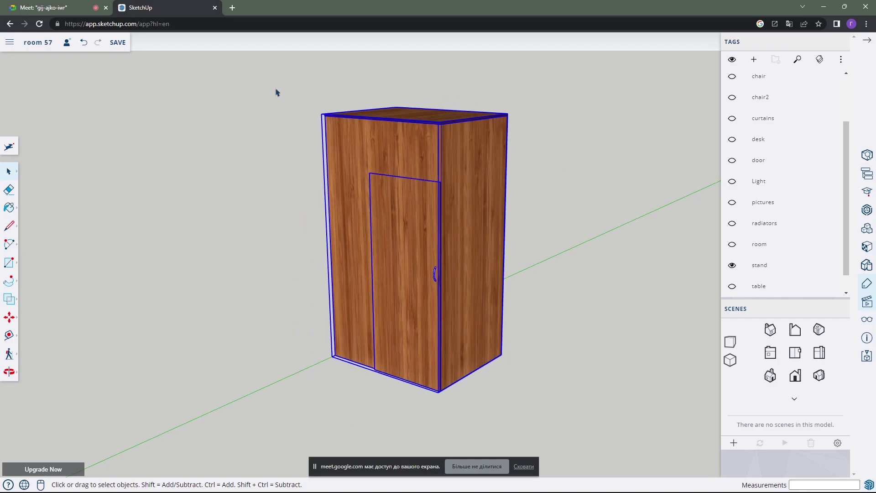
{"action": "left_click_drag", "start_coordinate": [280, 74], "coordinate": [553, 401]}
{"action": "left_click", "coordinate": [766, 269]}
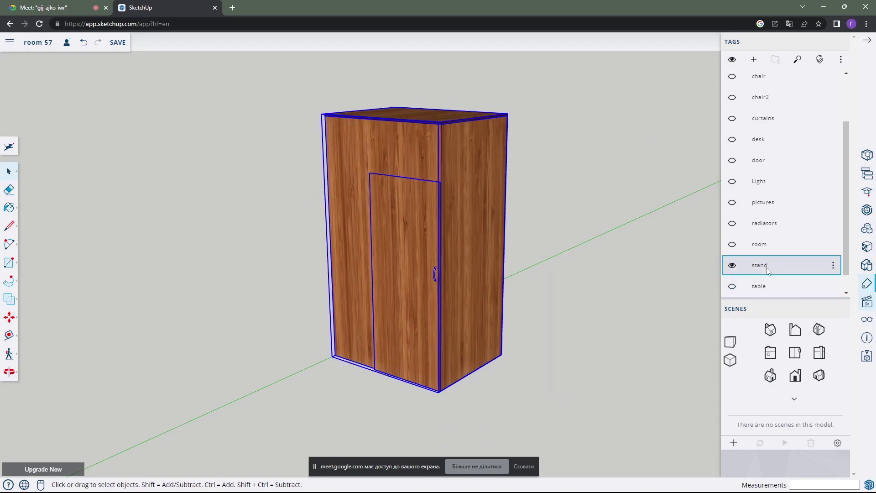
{"action": "left_click", "coordinate": [833, 269]}
{"action": "left_click", "coordinate": [733, 269]}
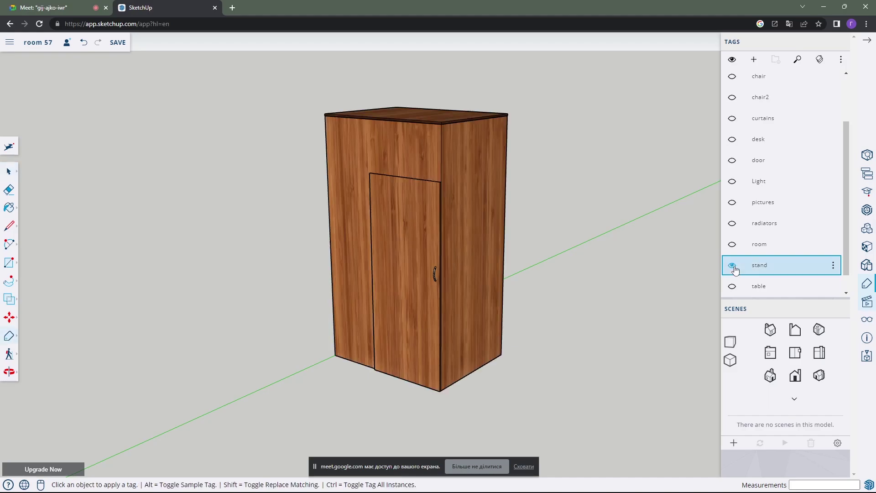
{"action": "left_click", "coordinate": [732, 266]}
{"action": "mouse_move", "coordinate": [781, 244]}
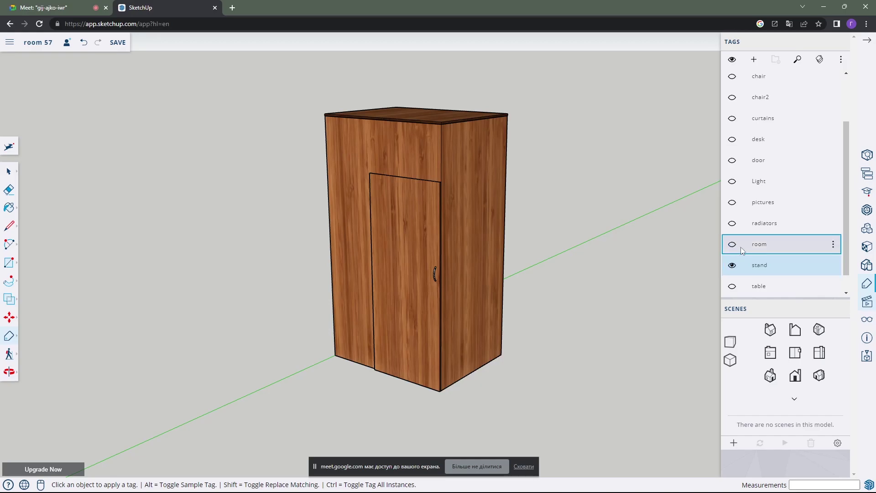
Make the 'room' tag visible, view the wardrobe in the room's corner, and close the panels
{"action": "left_click", "coordinate": [733, 245]}
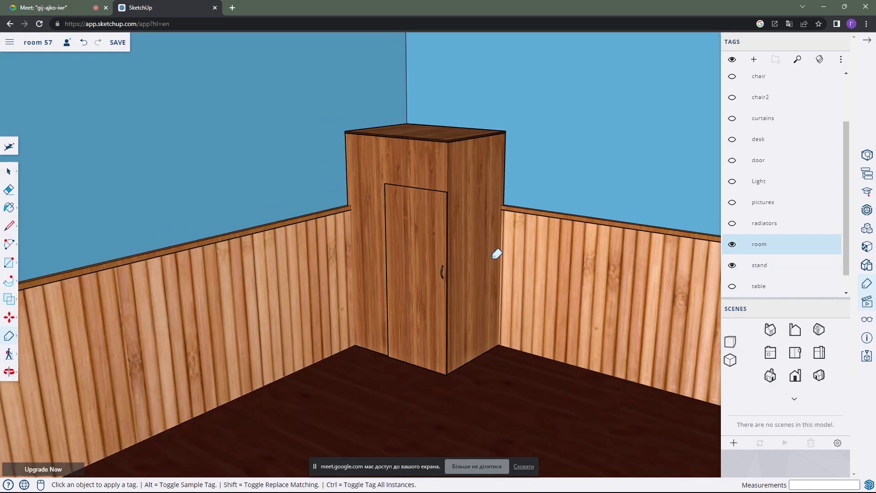
{"action": "mouse_move", "coordinate": [497, 251]}
{"action": "middle_mouse_down"}
{"action": "mouse_move", "coordinate": [427, 279]}
{"action": "mouse_move", "coordinate": [438, 287]}
{"action": "middle_mouse_up"}
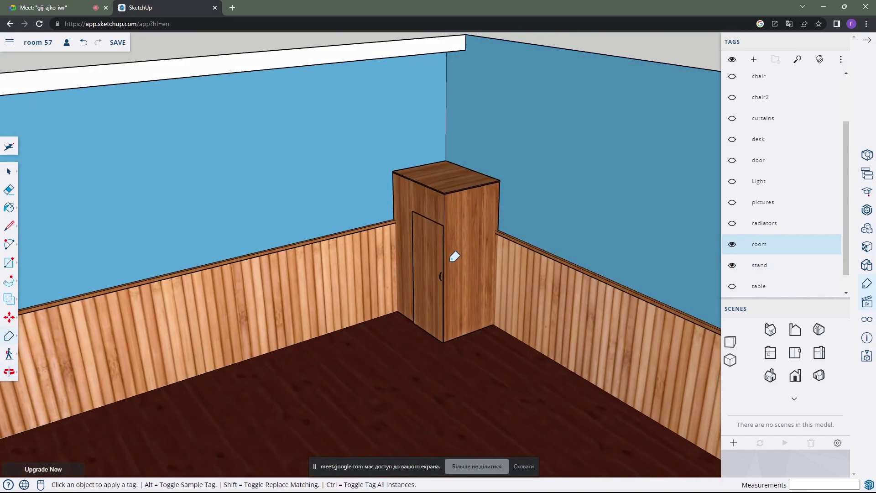
{"action": "mouse_move", "coordinate": [454, 257]}
{"action": "middle_mouse_down"}
{"action": "mouse_move", "coordinate": [470, 263]}
{"action": "mouse_move", "coordinate": [379, 253]}
{"action": "mouse_move", "coordinate": [572, 259]}
{"action": "mouse_move", "coordinate": [513, 254]}
{"action": "mouse_move", "coordinate": [447, 268]}
{"action": "mouse_move", "coordinate": [497, 235]}
{"action": "mouse_move", "coordinate": [397, 229]}
{"action": "mouse_move", "coordinate": [446, 242]}
{"action": "mouse_move", "coordinate": [331, 234]}
{"action": "mouse_move", "coordinate": [516, 245]}
{"action": "mouse_move", "coordinate": [458, 268]}
{"action": "mouse_move", "coordinate": [498, 247]}
{"action": "mouse_move", "coordinate": [489, 256]}
{"action": "mouse_move", "coordinate": [469, 244]}
{"action": "mouse_move", "coordinate": [508, 247]}
{"action": "middle_mouse_up"}
{"action": "scroll", "coordinate": [510, 237], "scroll_direction": "up", "scroll_amount": 3}
{"action": "scroll", "coordinate": [488, 256], "scroll_direction": "up", "scroll_amount": 3}
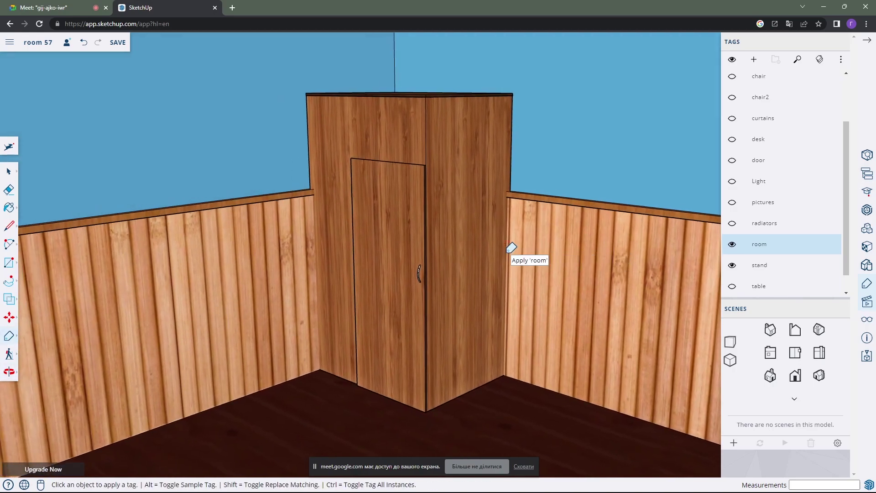
{"action": "left_click", "coordinate": [843, 43]}
{"action": "left_click", "coordinate": [843, 42]}
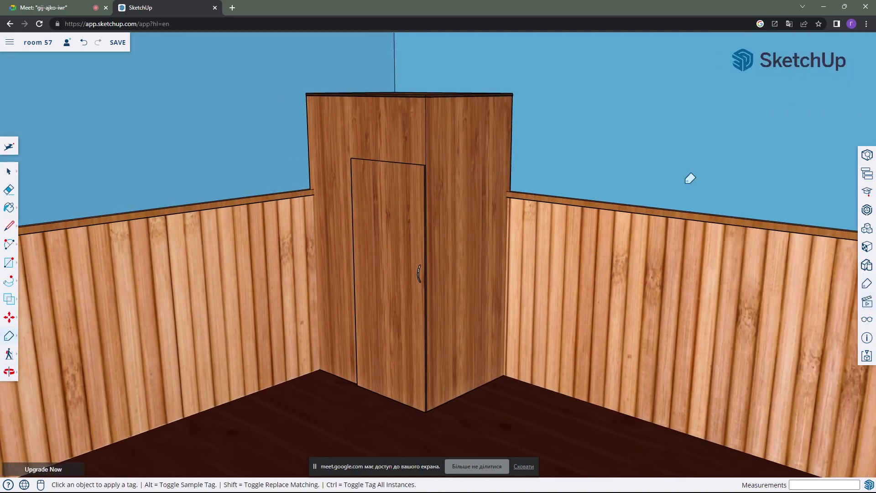